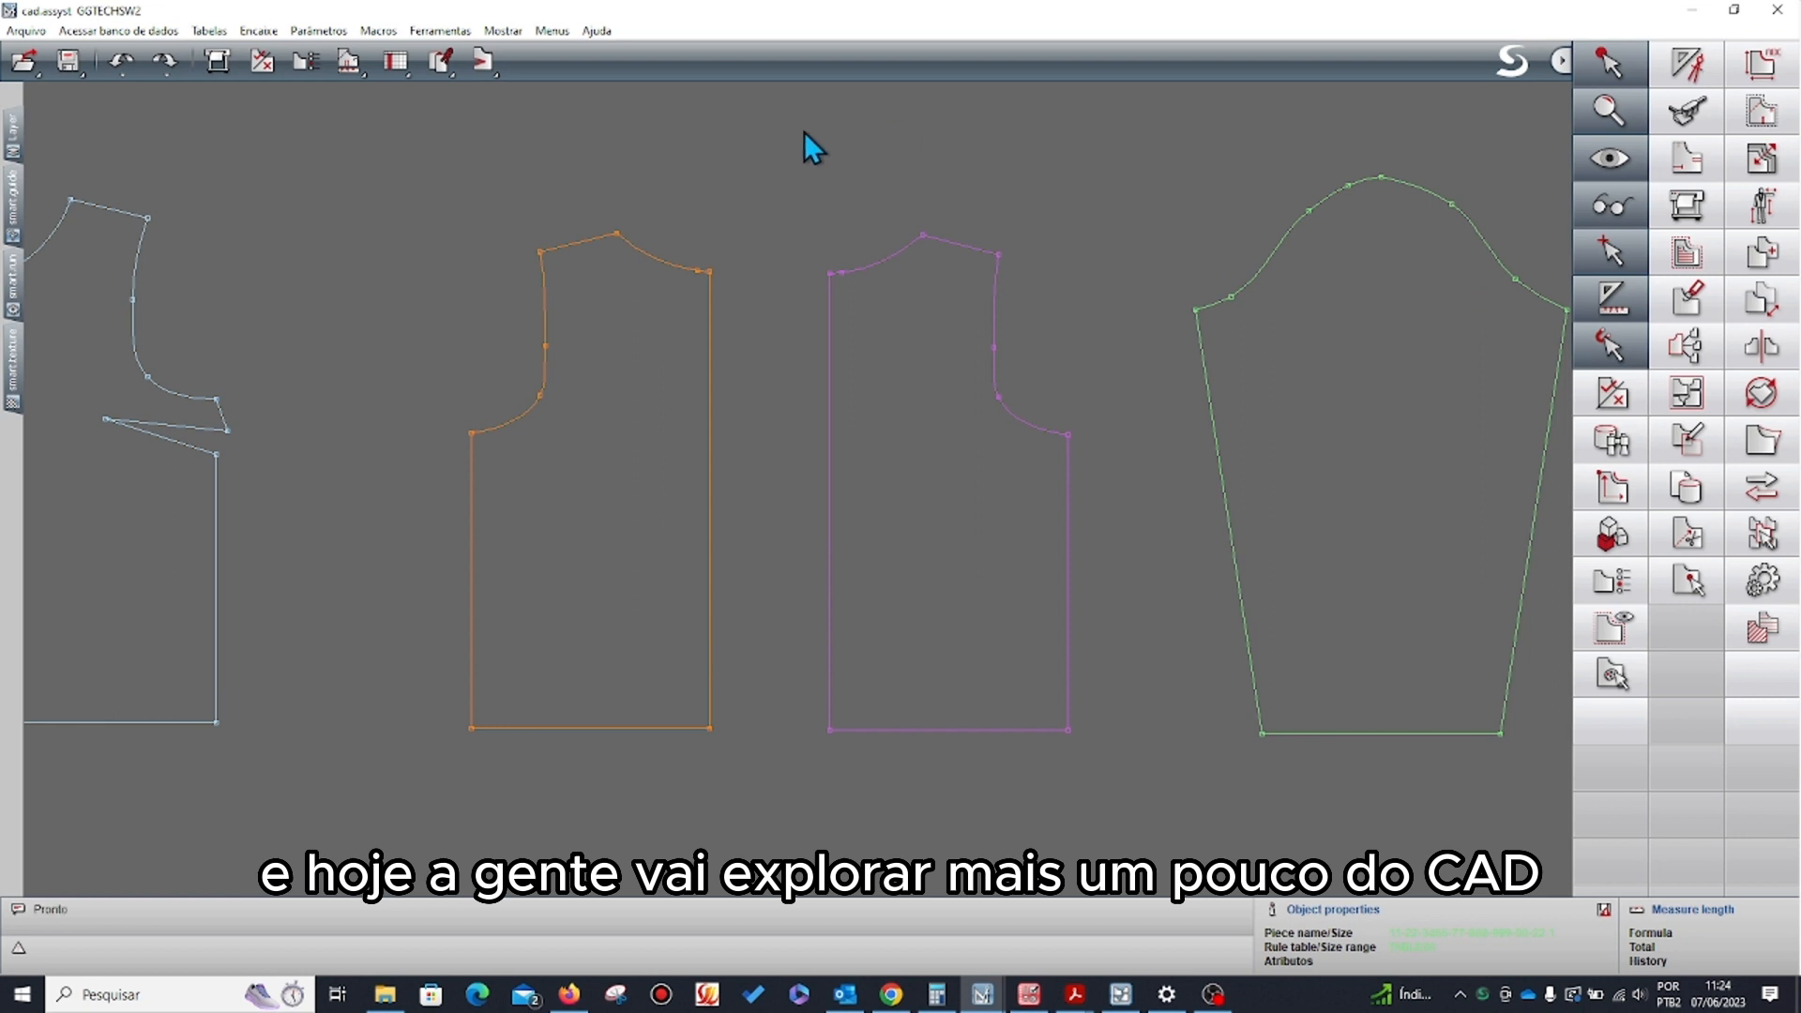
- Add a seam allowance around the whole orange bodice piece with a distance of -1.000 cm
{"action": "scroll", "coordinate": [671, 183], "scroll_direction": "up", "scroll_amount": 2}
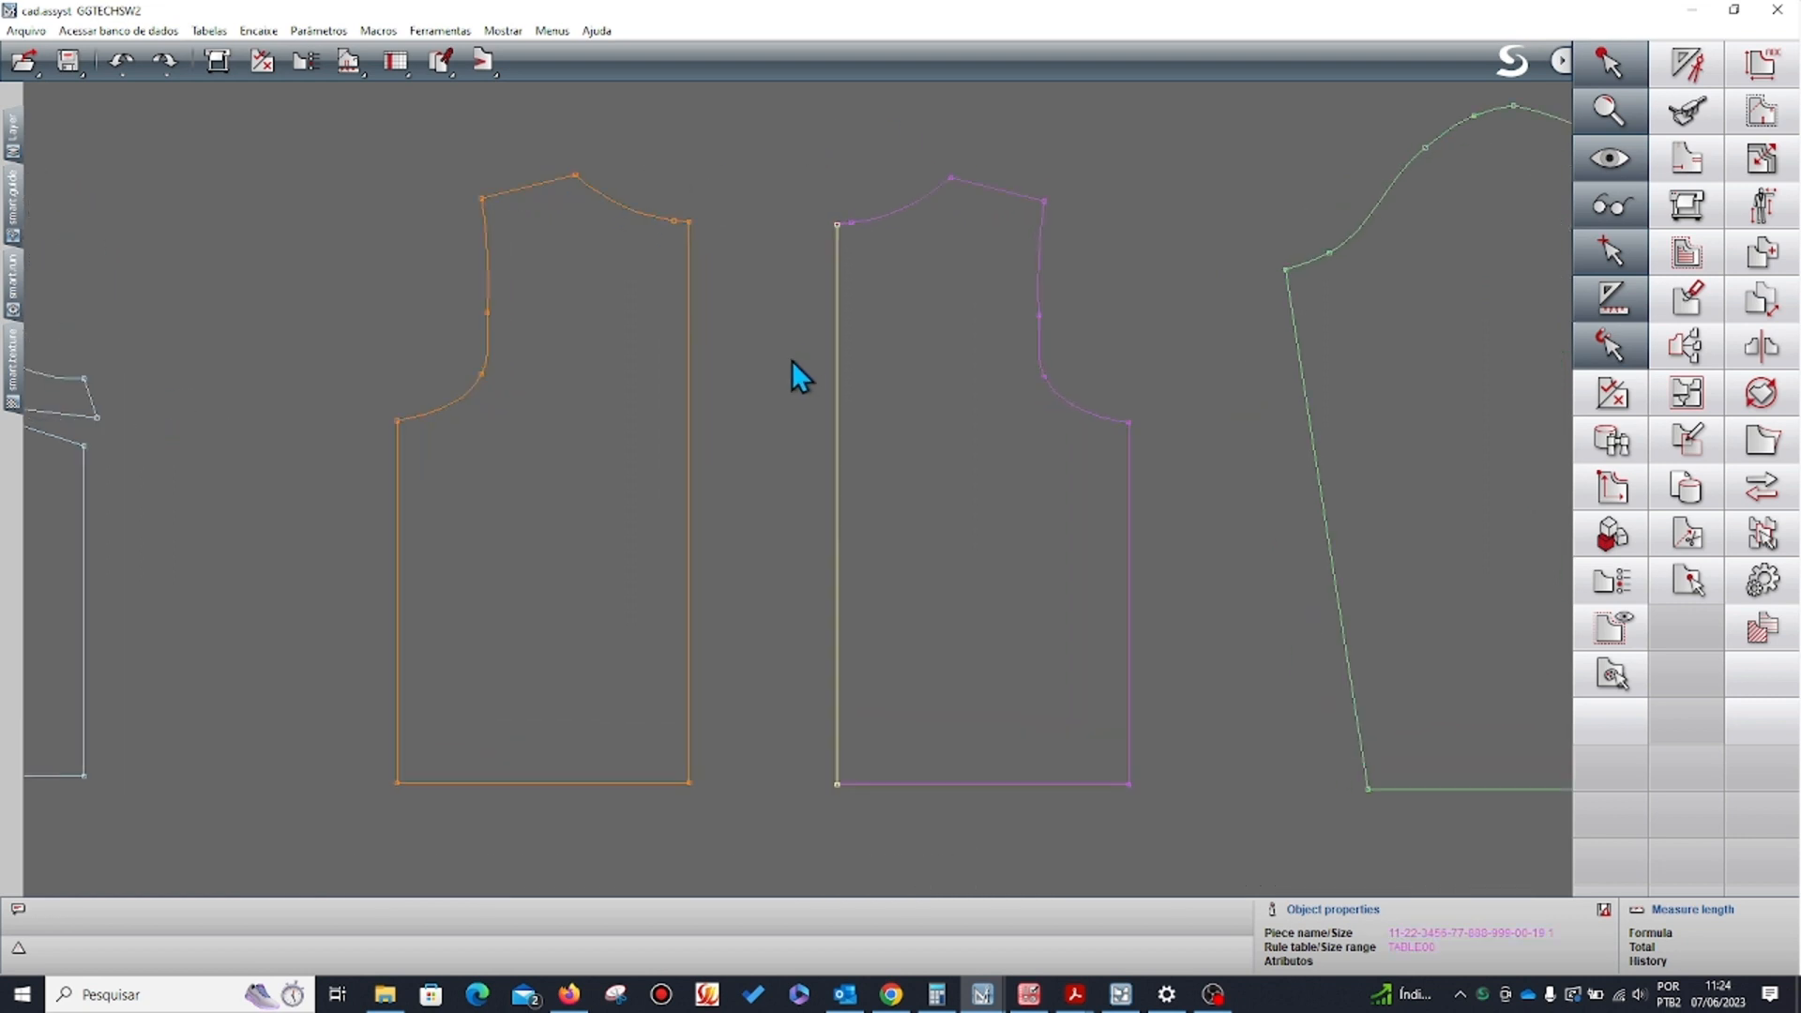
{"action": "middle_click_drag", "start_coordinate": [792, 374], "coordinate": [1085, 390]}
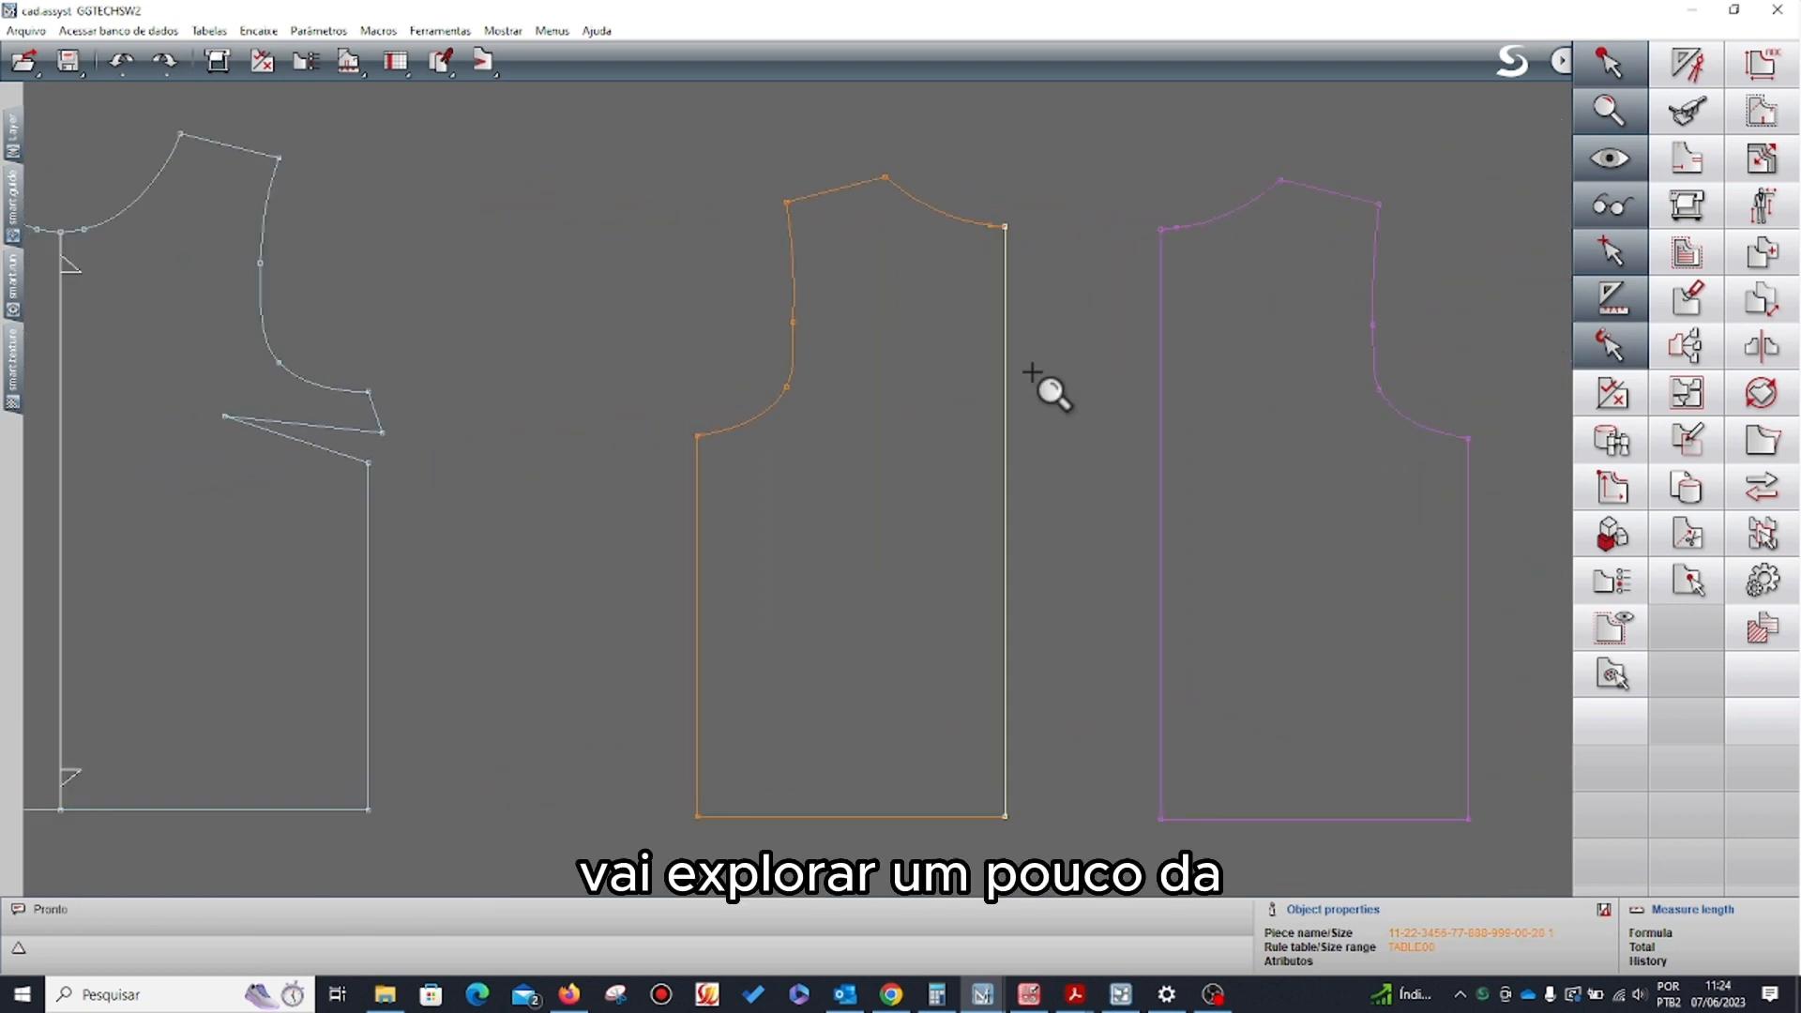
{"action": "scroll", "coordinate": [1032, 372], "scroll_direction": "up", "scroll_amount": 1}
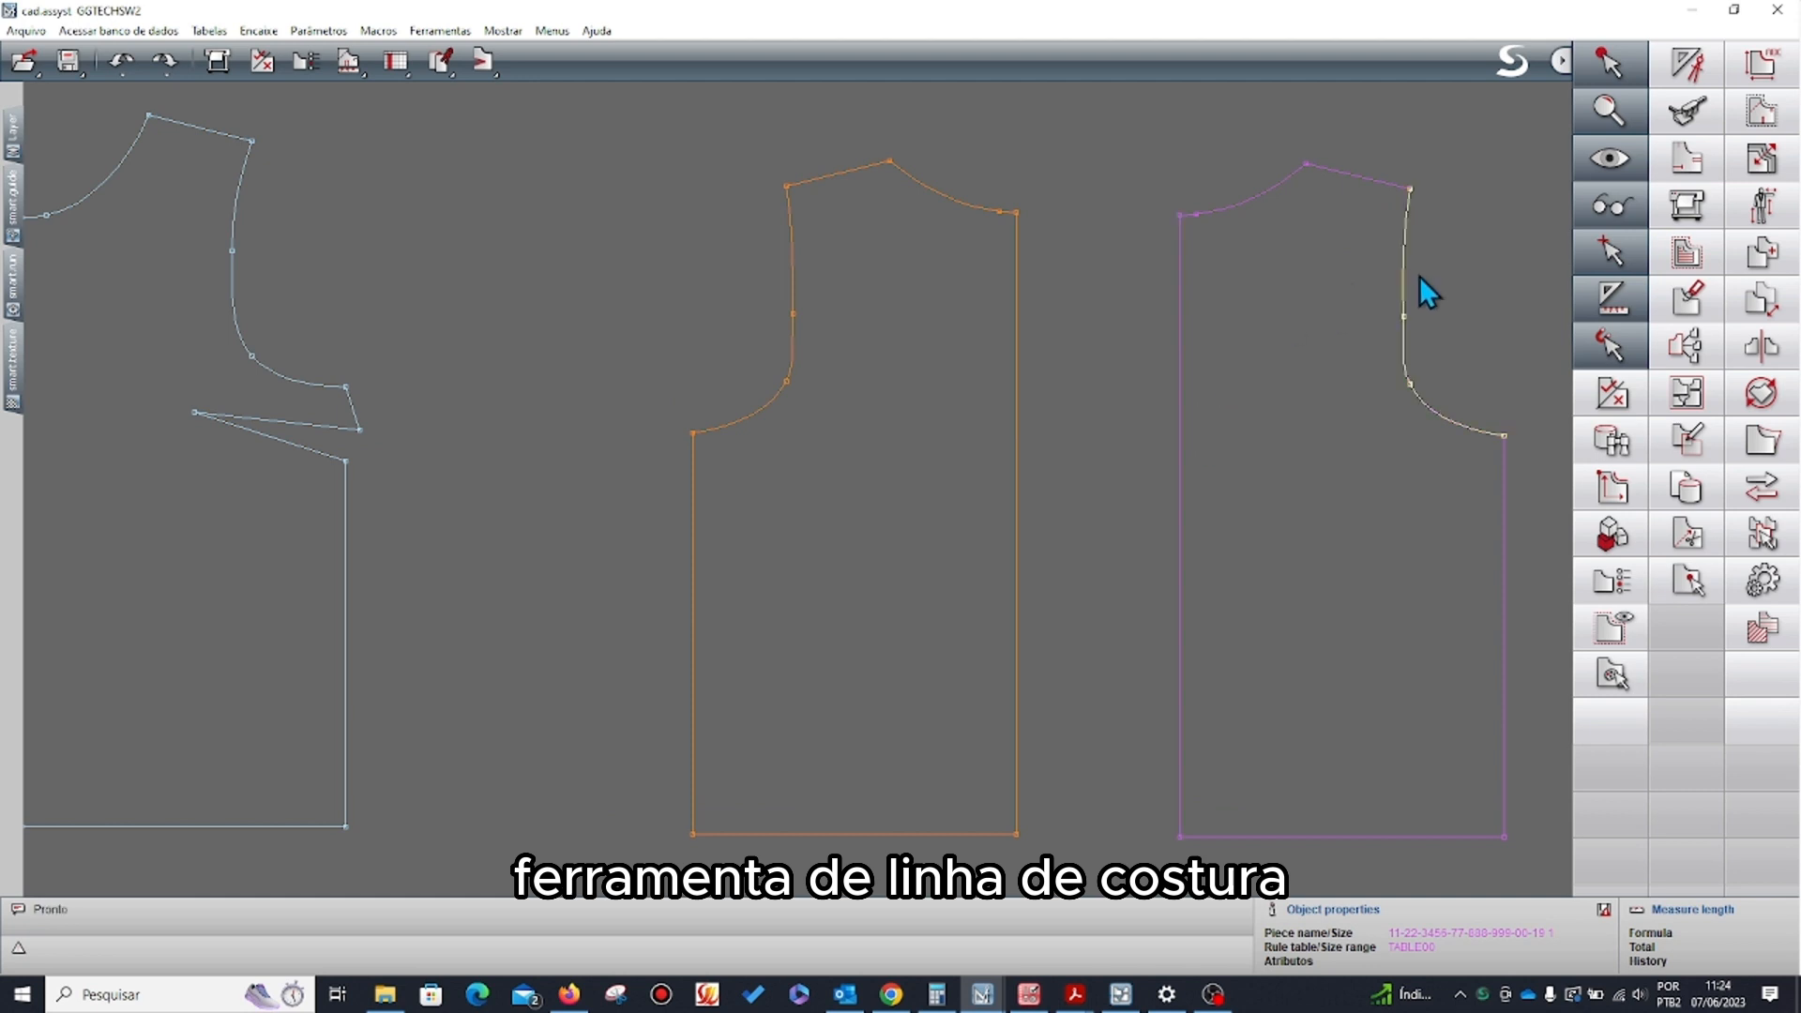
{"action": "left_click", "coordinate": [1707, 274]}
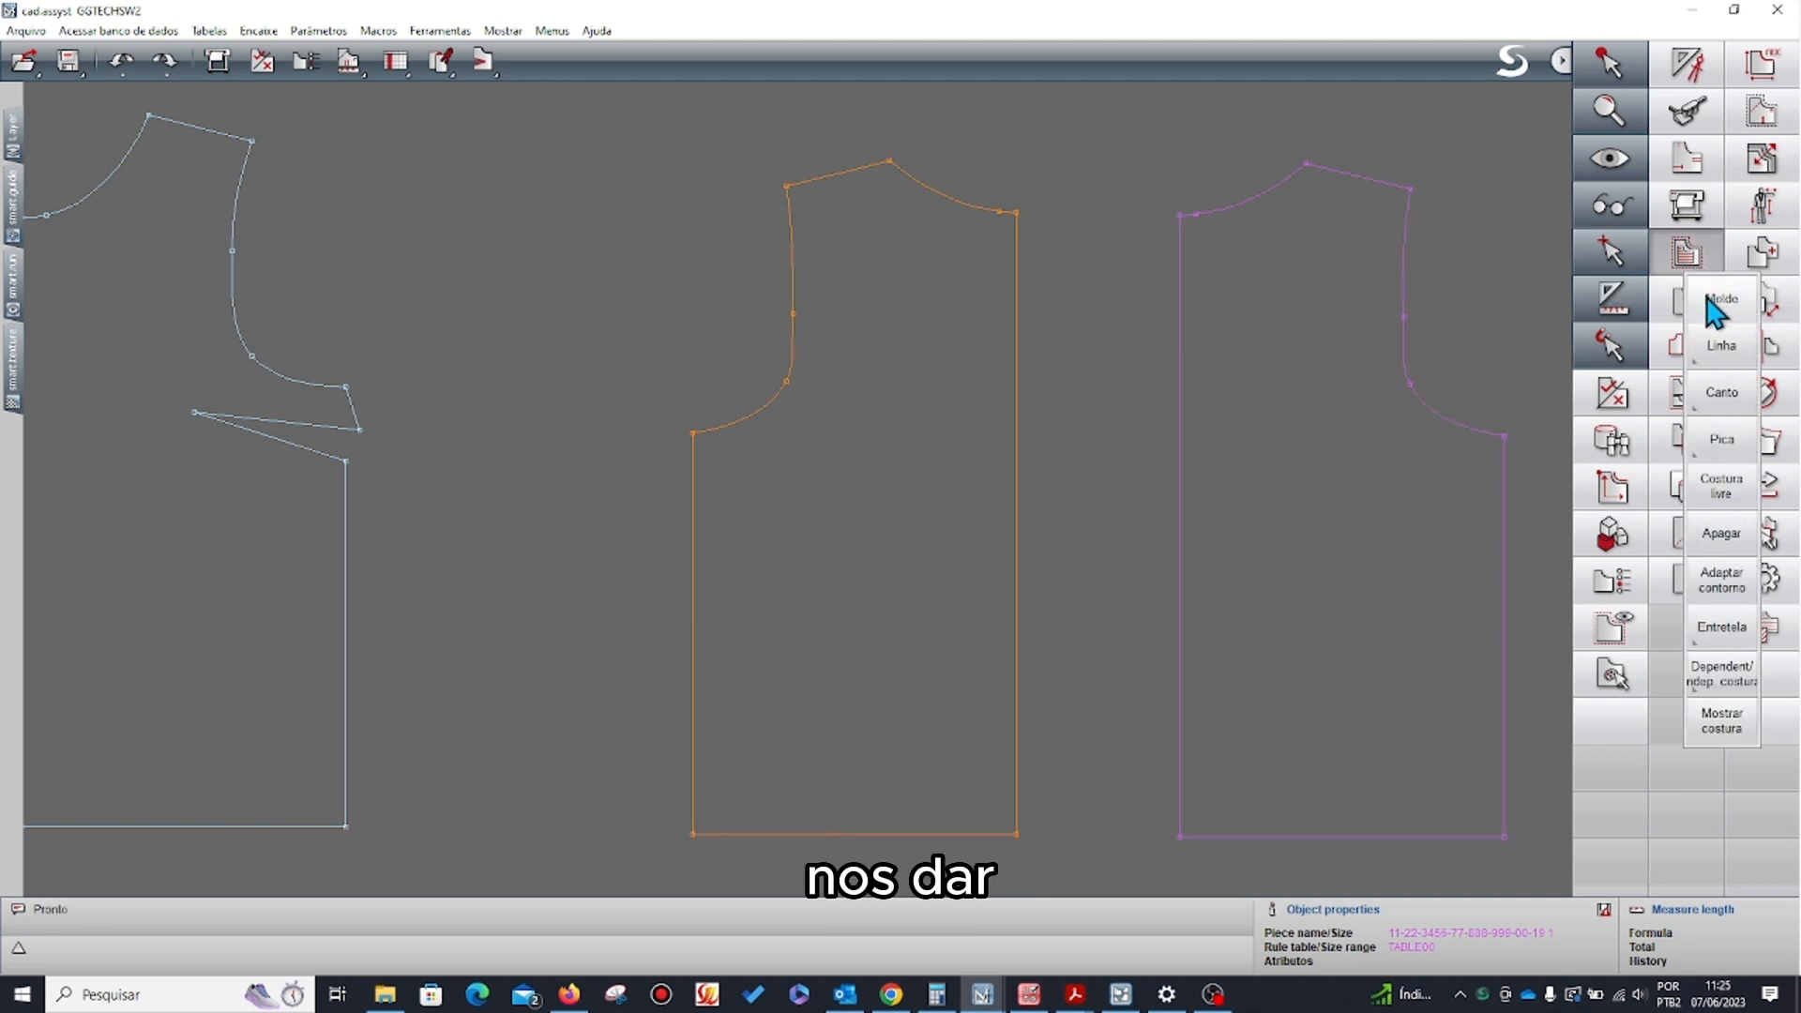
{"action": "left_click", "coordinate": [1717, 302]}
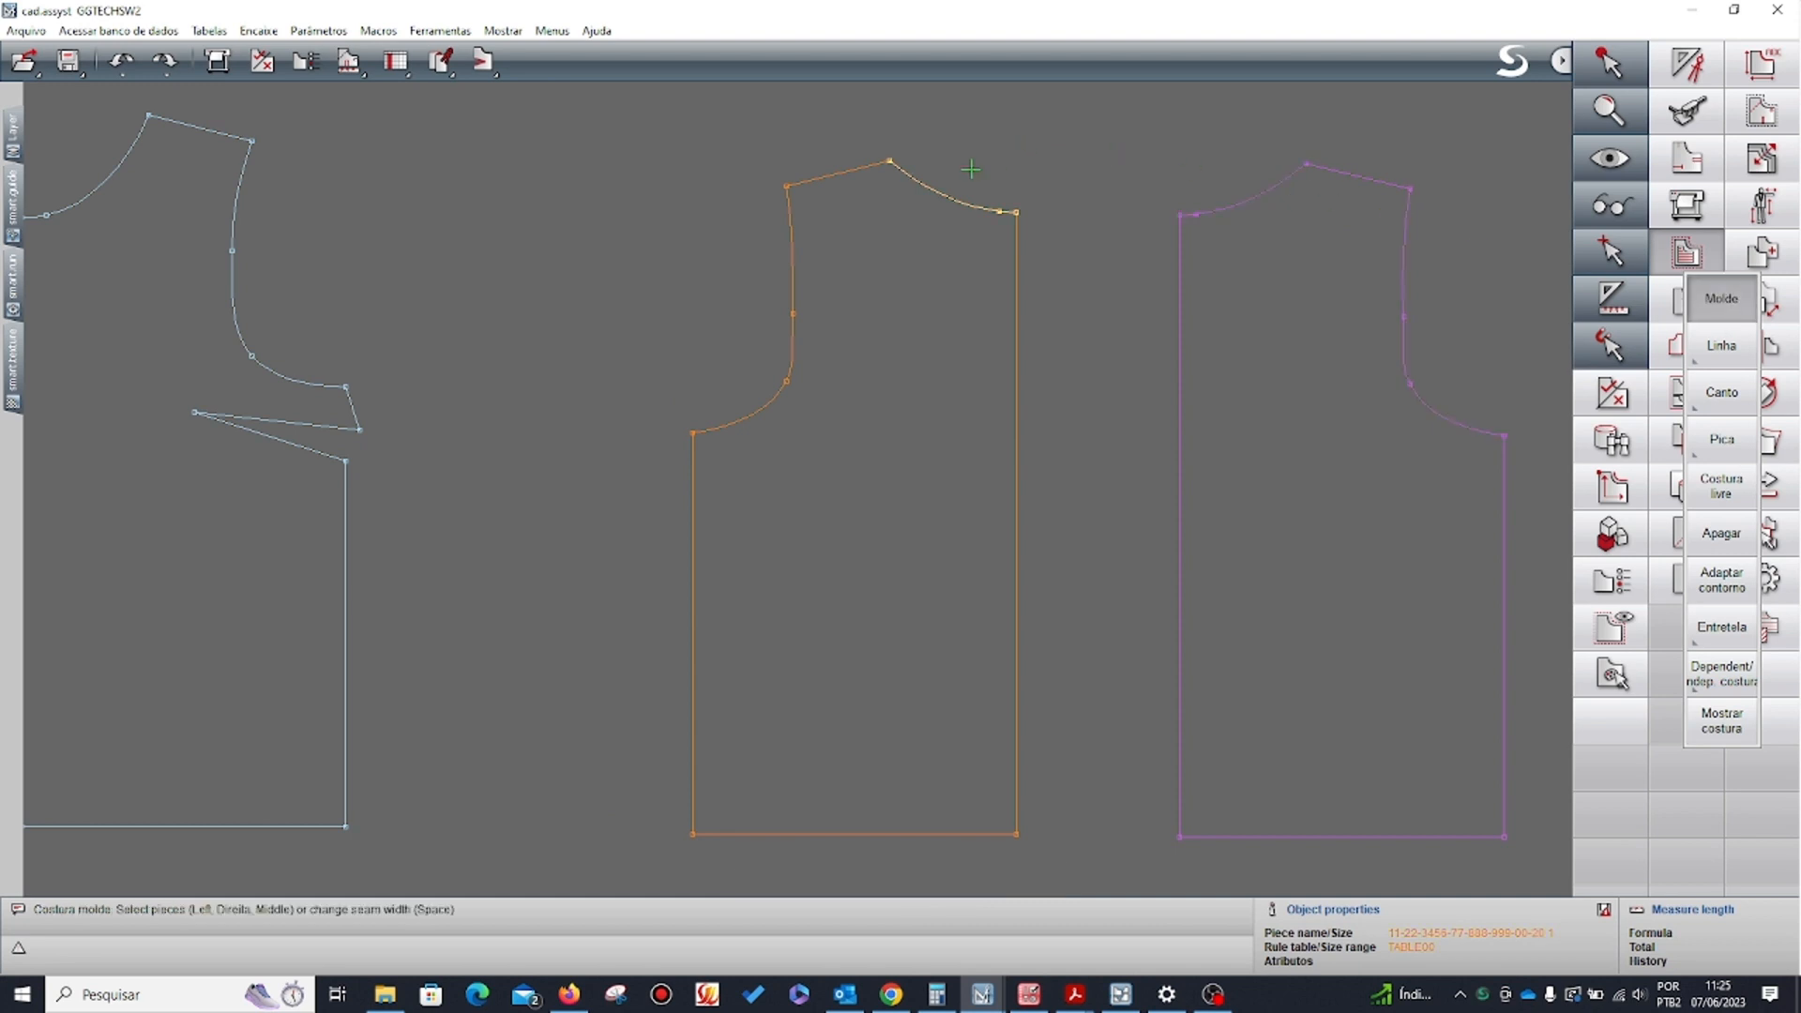
{"action": "left_click", "coordinate": [946, 187]}
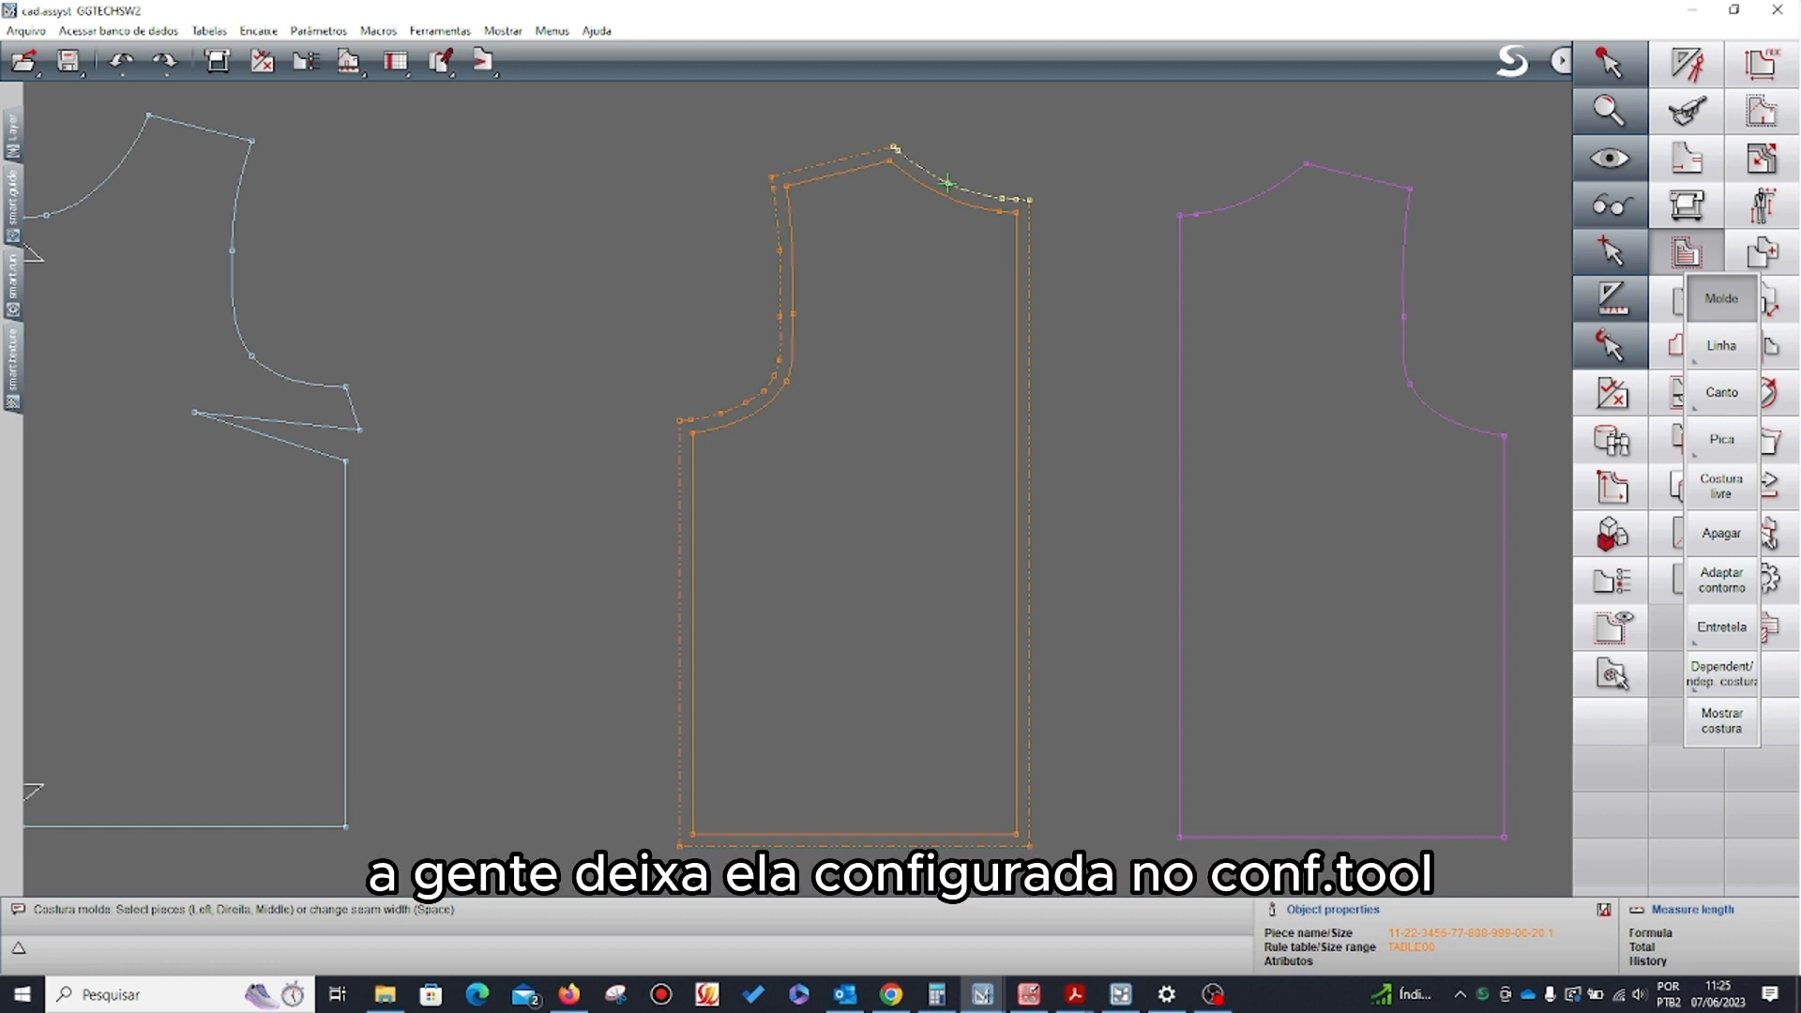
- Set the seam distance to -2 cm and add seam allowances around the purple and light blue bodice pieces
{"action": "key", "text": "space"}
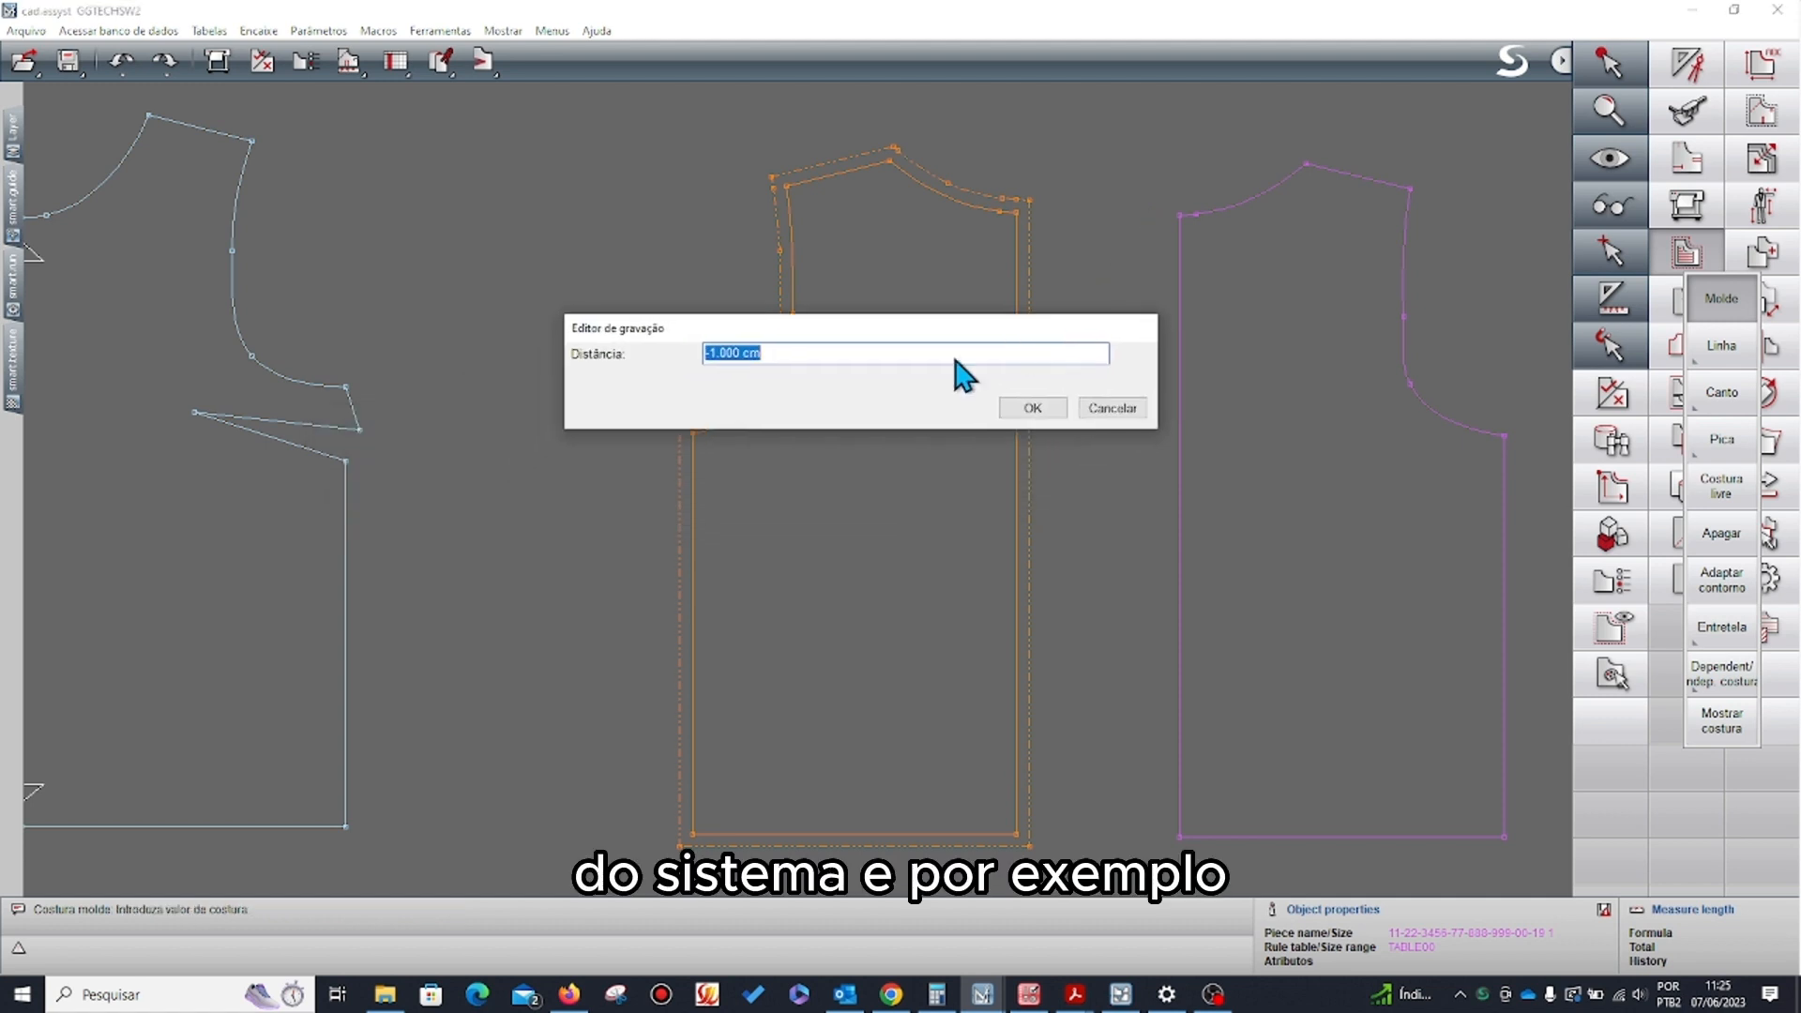
{"action": "left_click", "coordinate": [750, 359]}
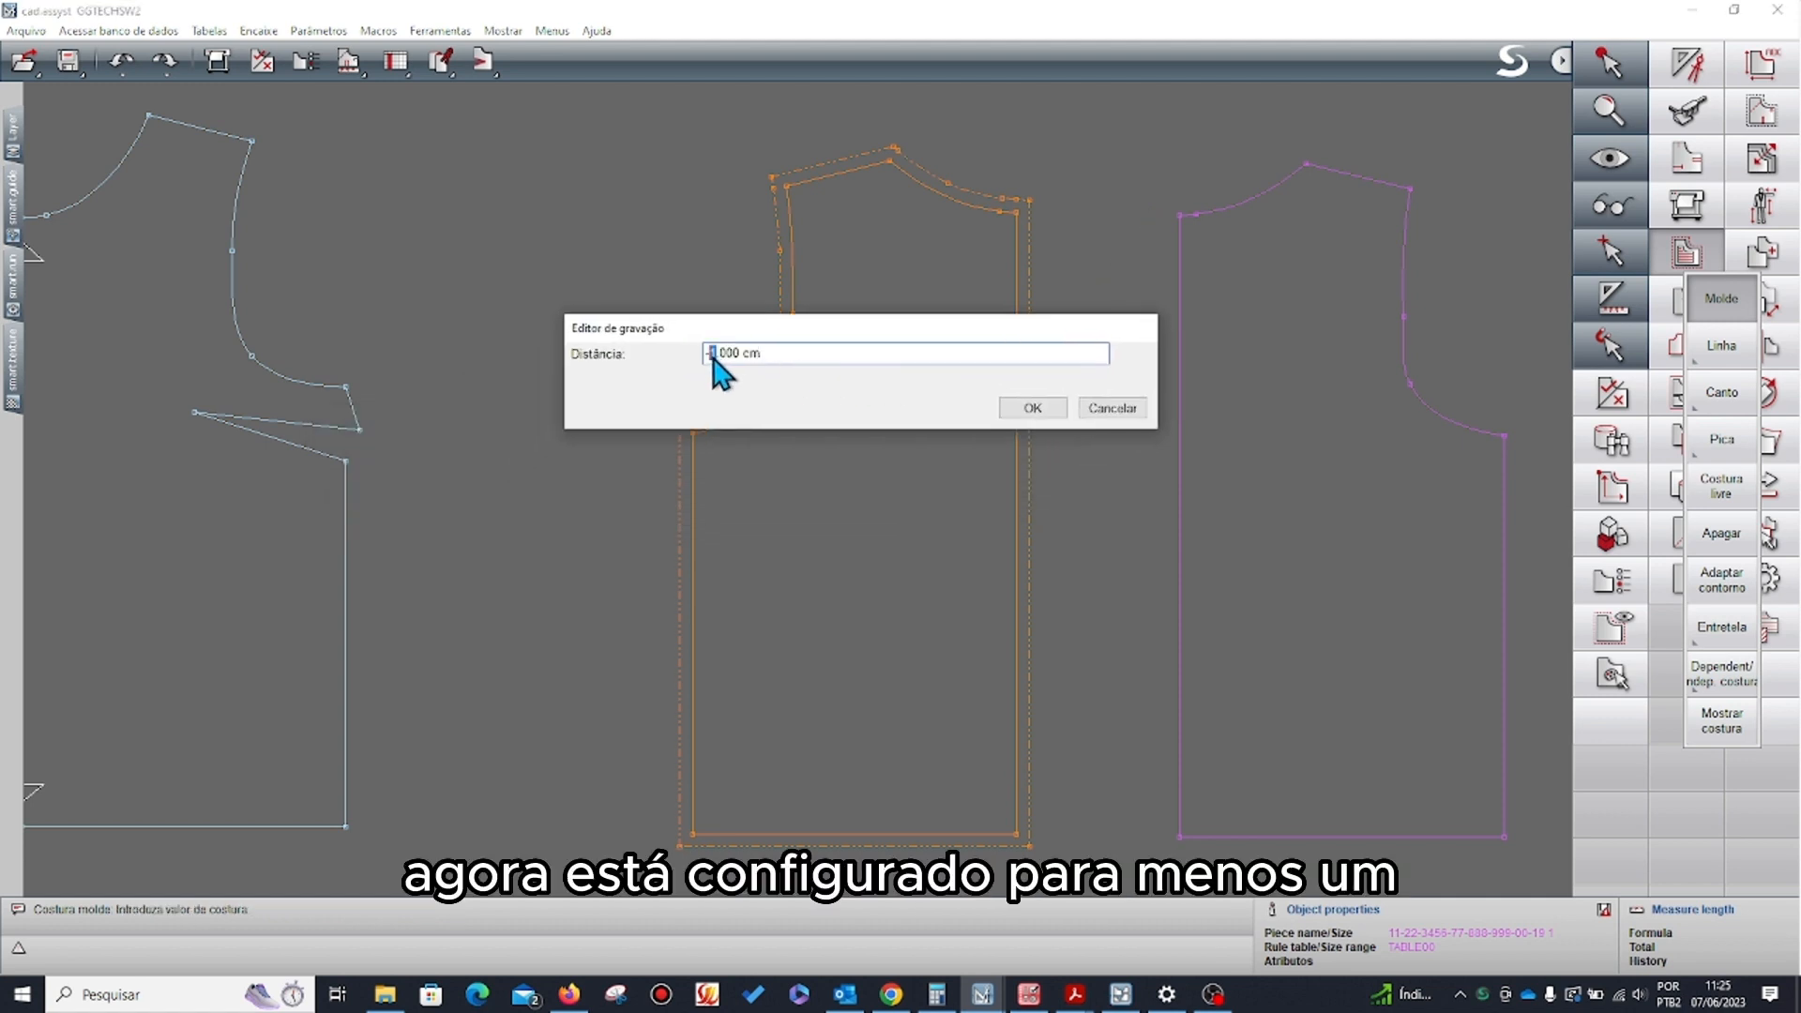
{"action": "left_click", "coordinate": [1046, 415]}
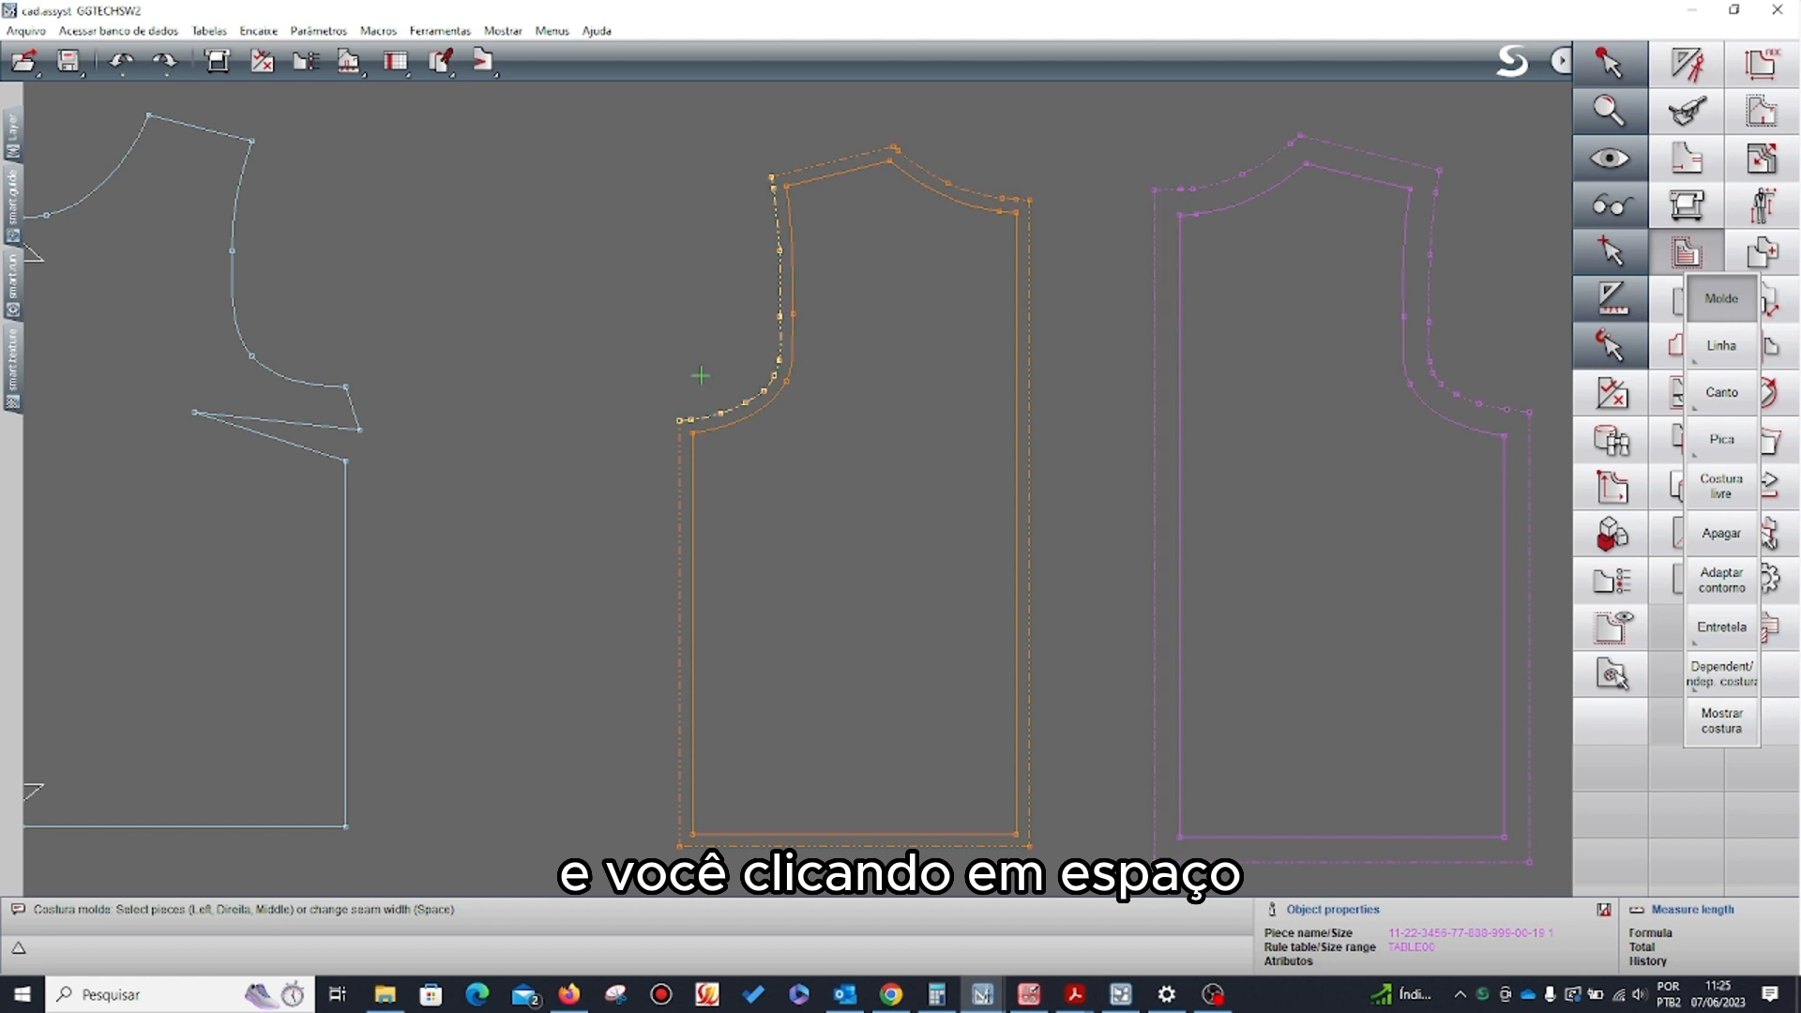
{"action": "left_click", "coordinate": [307, 420]}
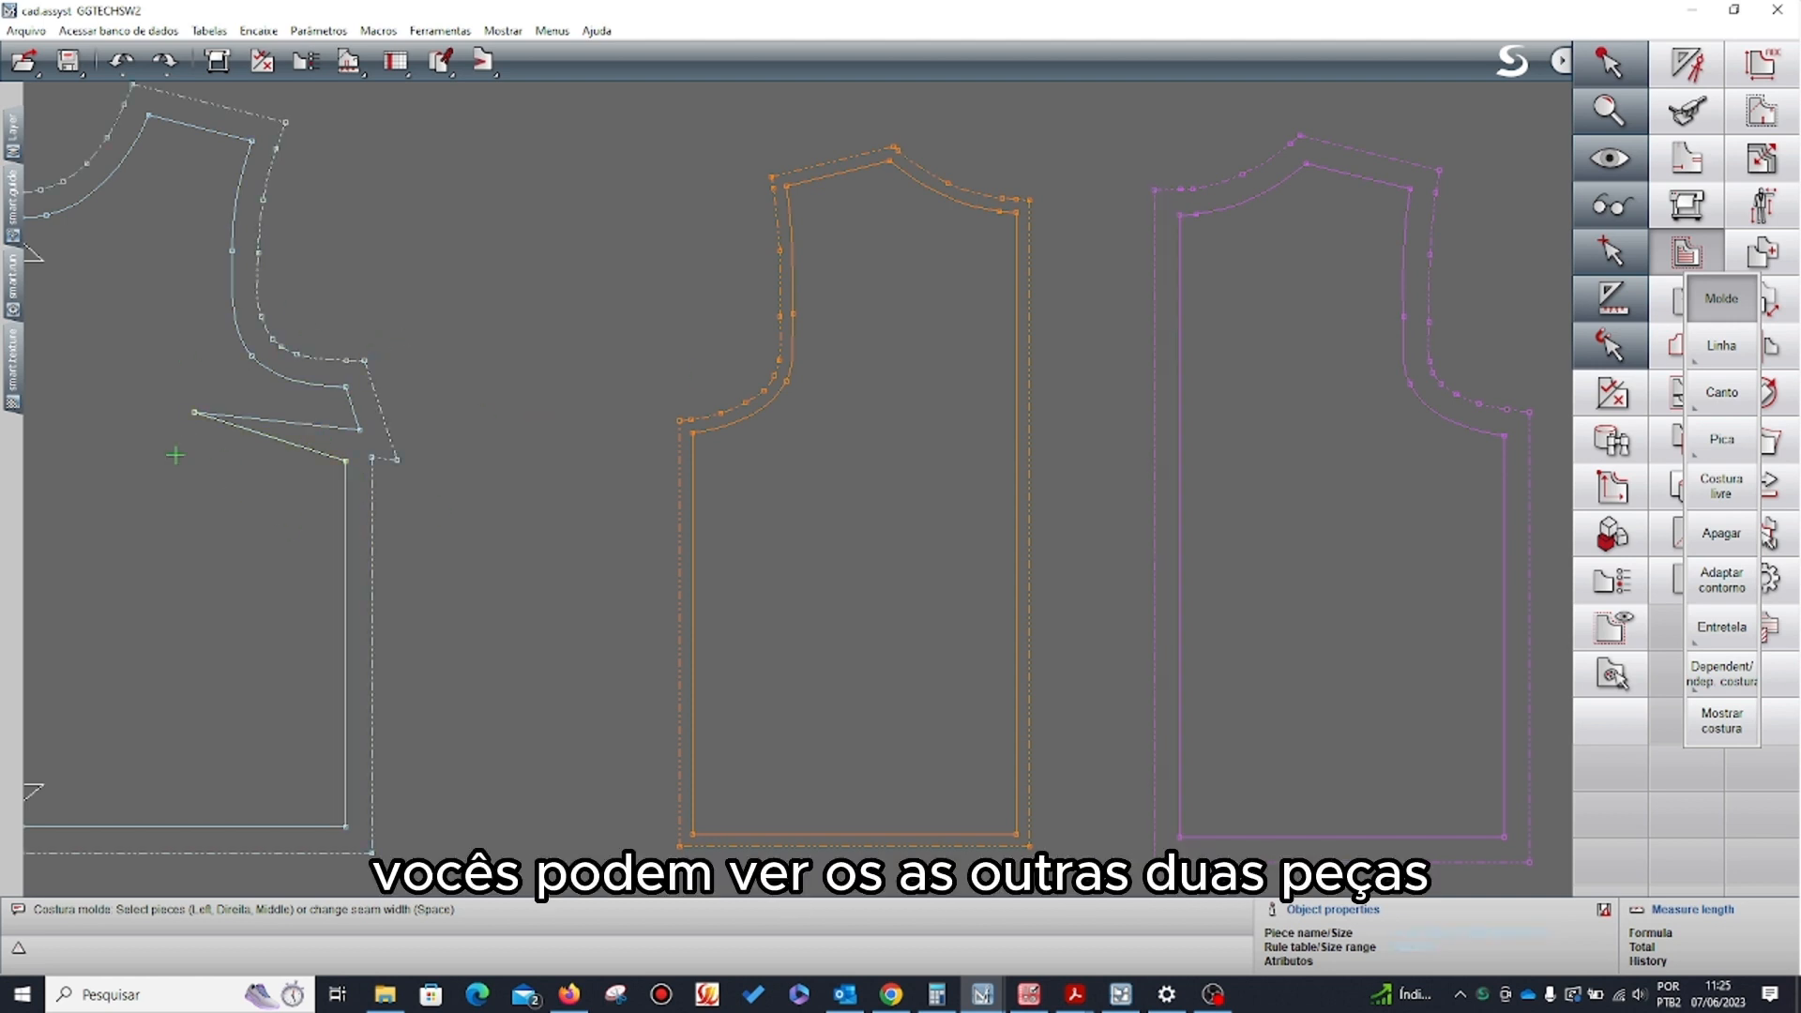
- Apply a wider parallel seam line to the orange bodice piece's hem
{"action": "left_click", "coordinate": [1687, 274]}
{"action": "left_click", "coordinate": [1694, 273]}
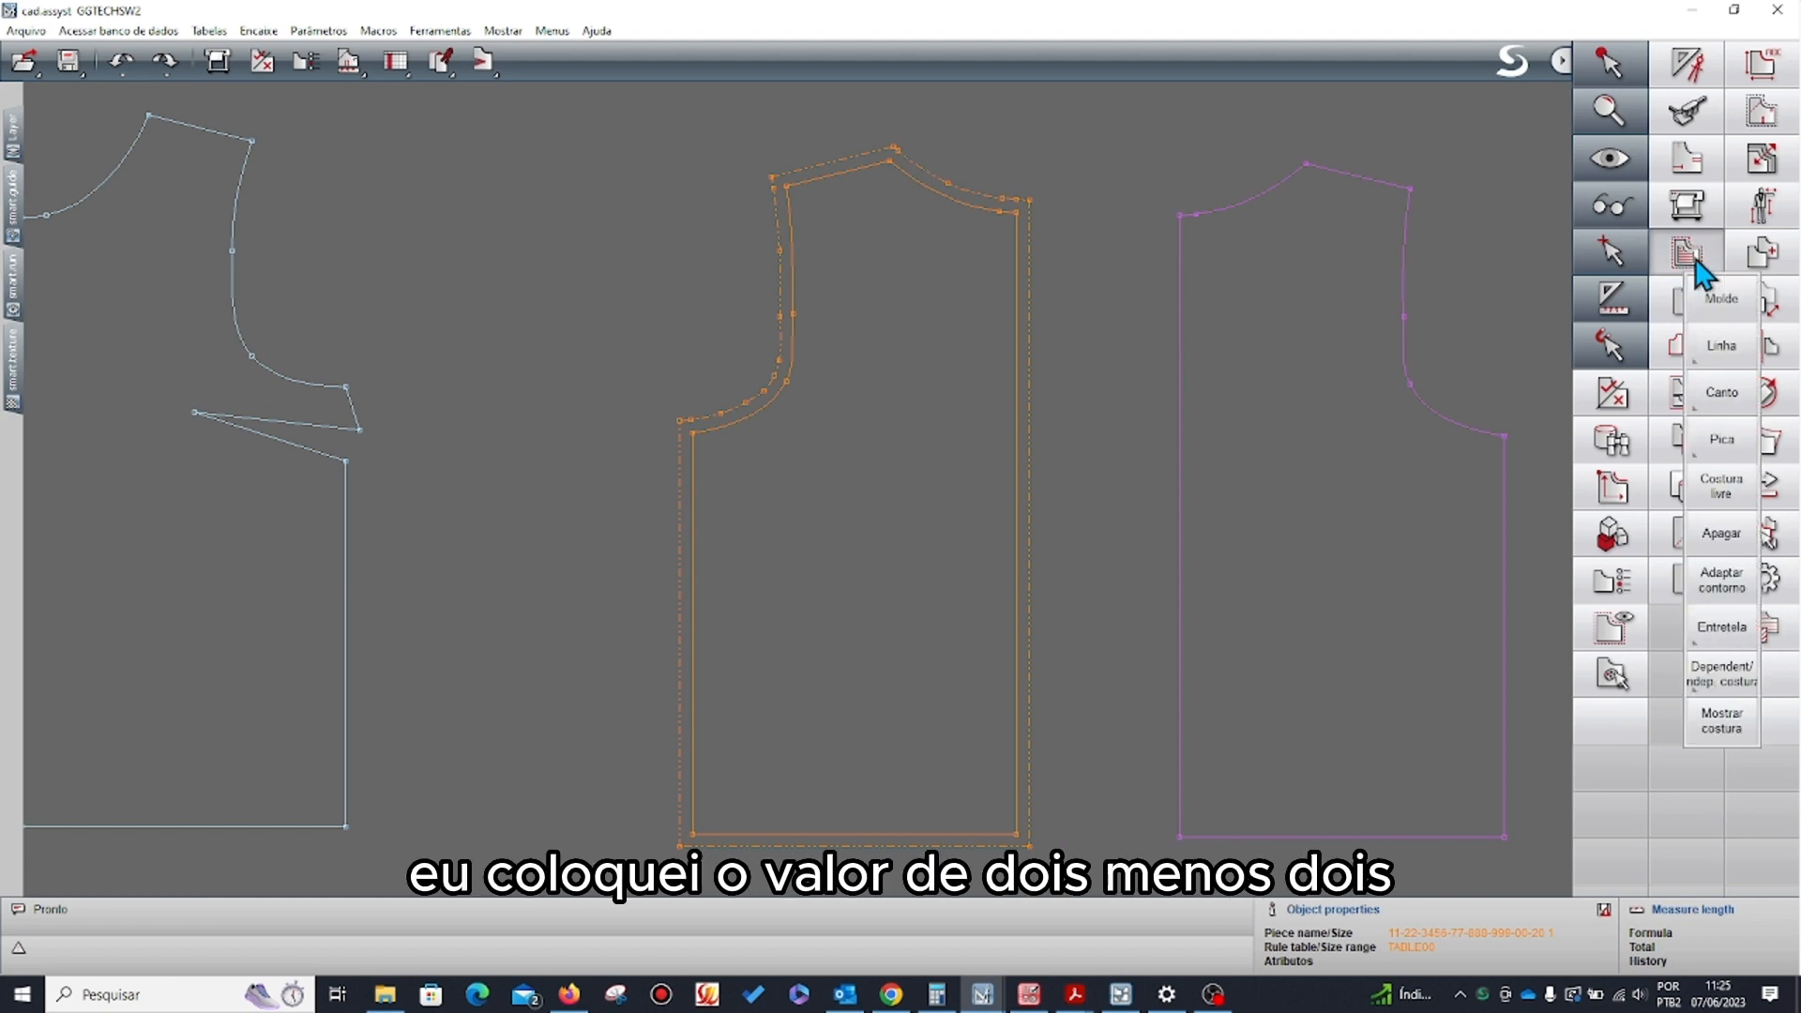
{"action": "mouse_move", "coordinate": [1722, 366]}
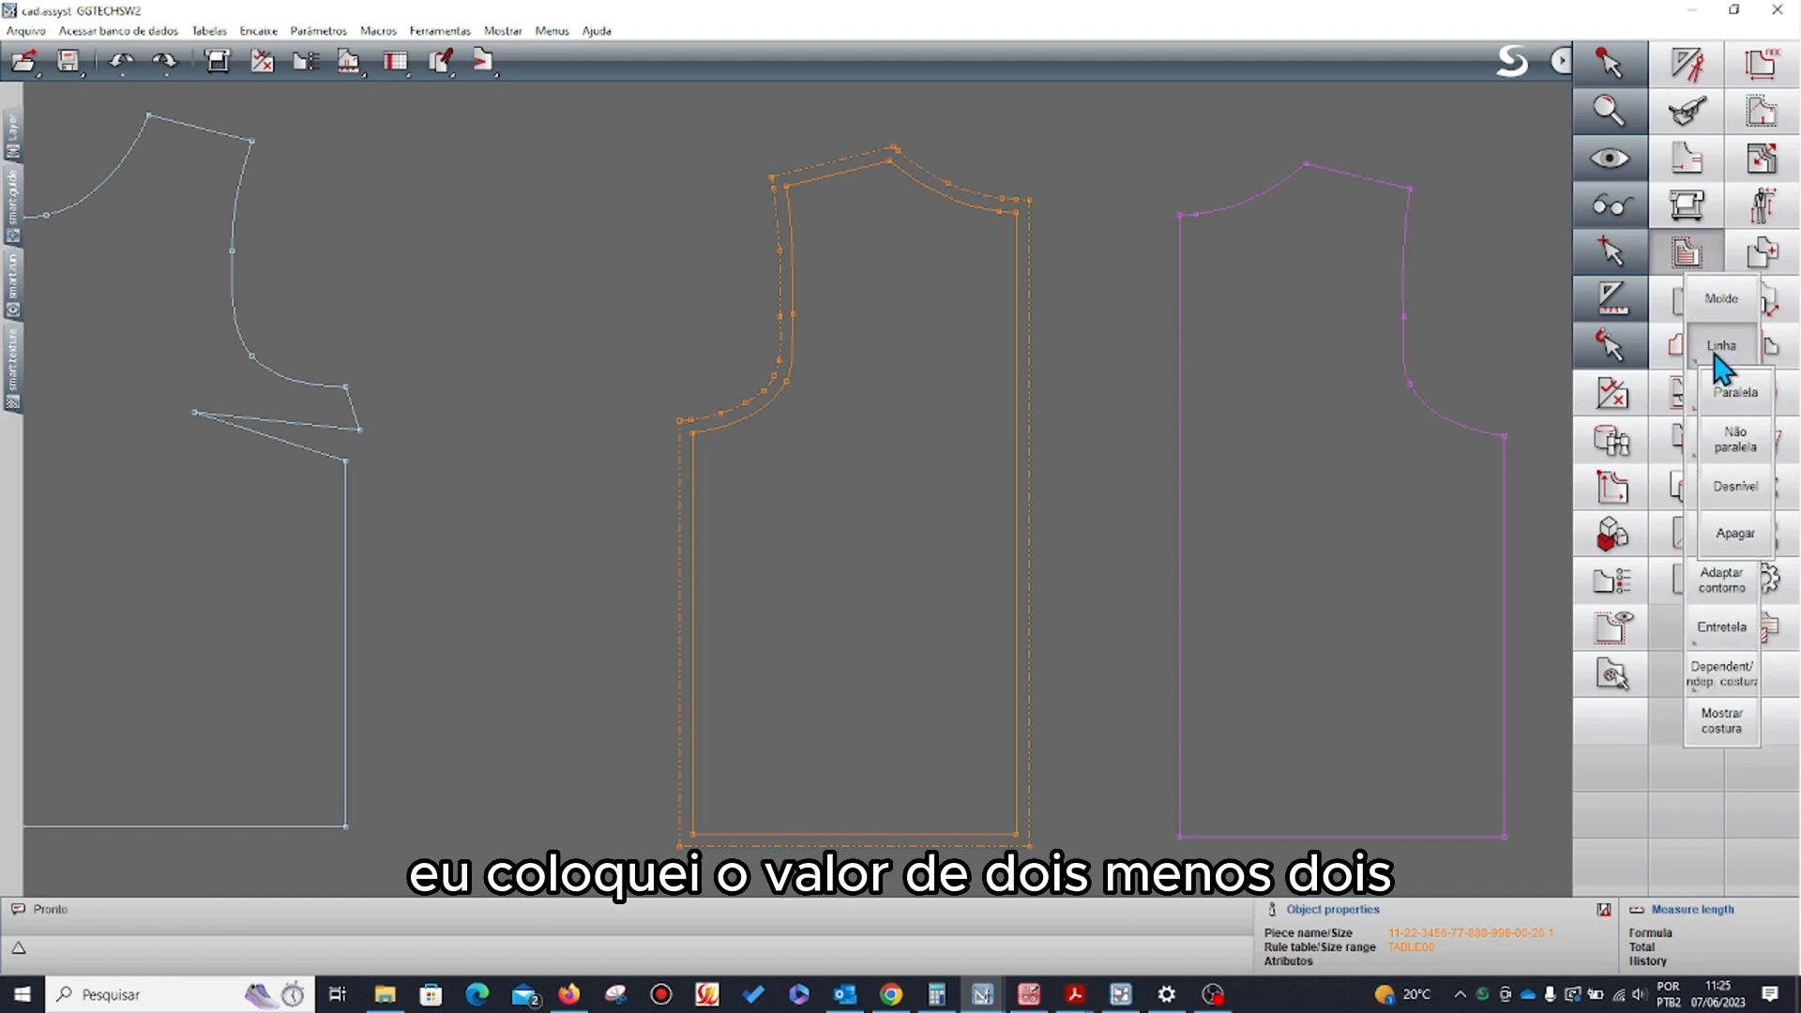
{"action": "left_click", "coordinate": [1723, 392]}
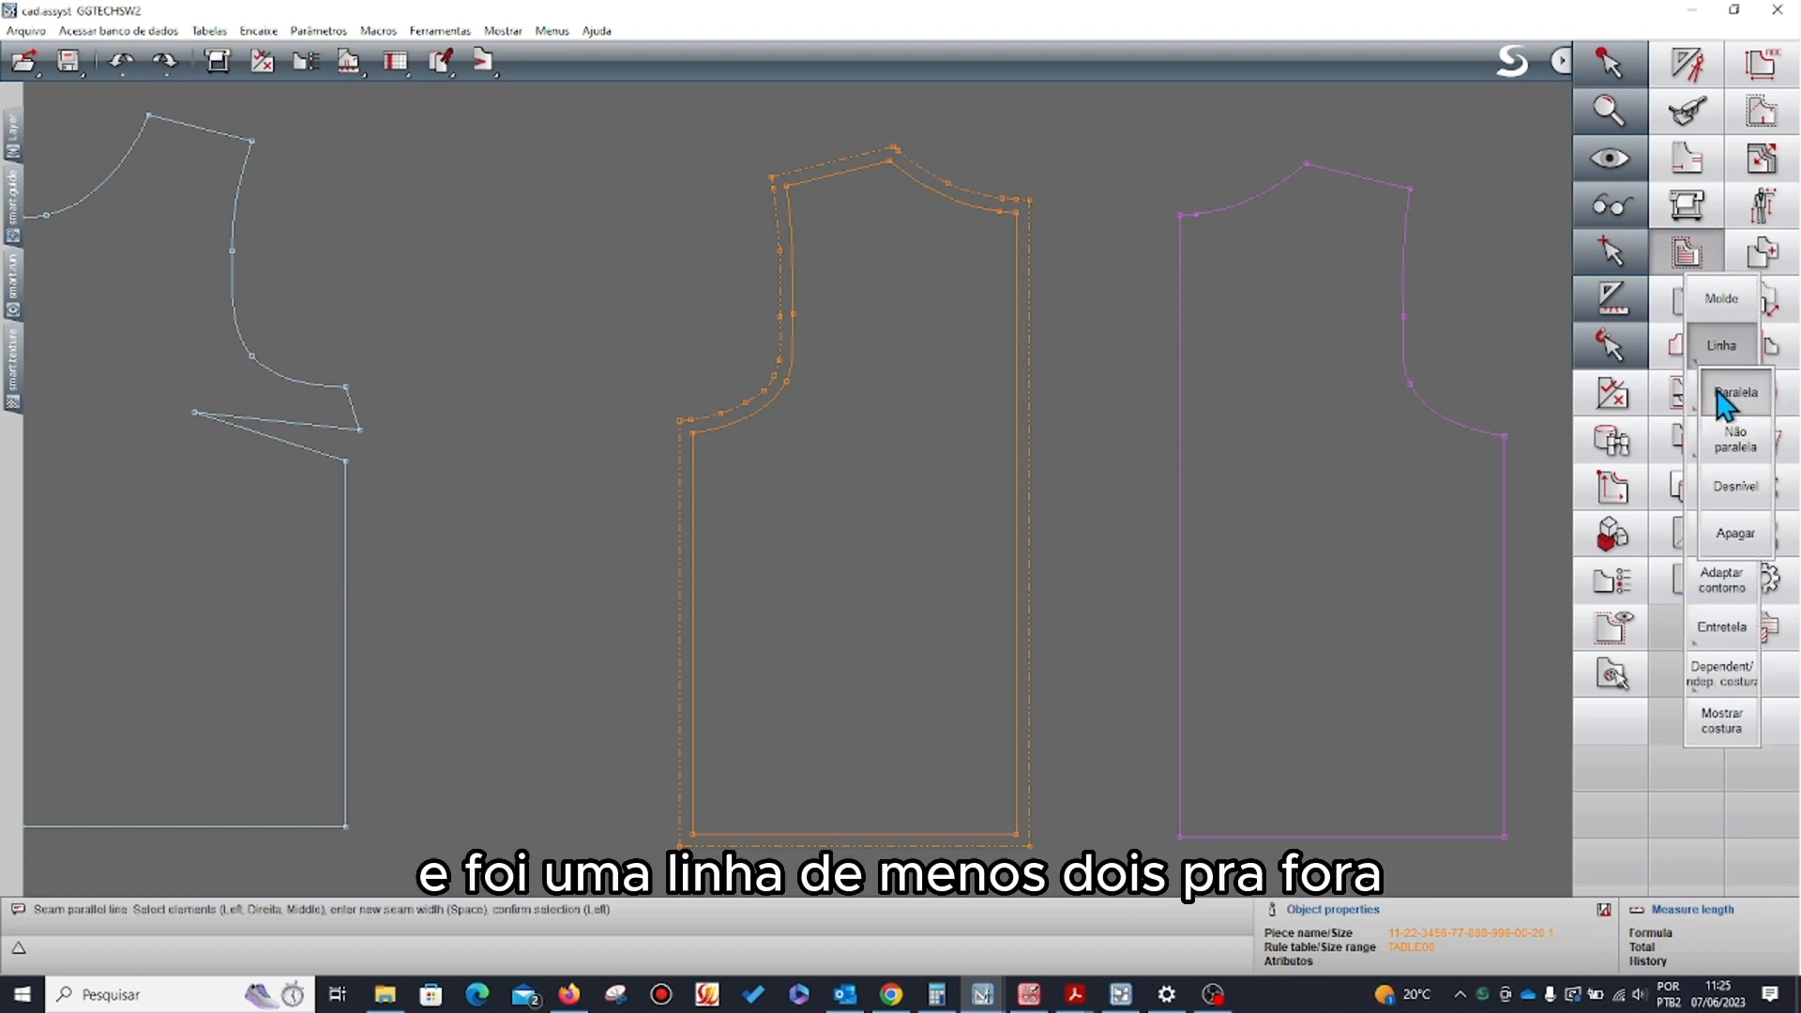
{"action": "left_click", "coordinate": [829, 809]}
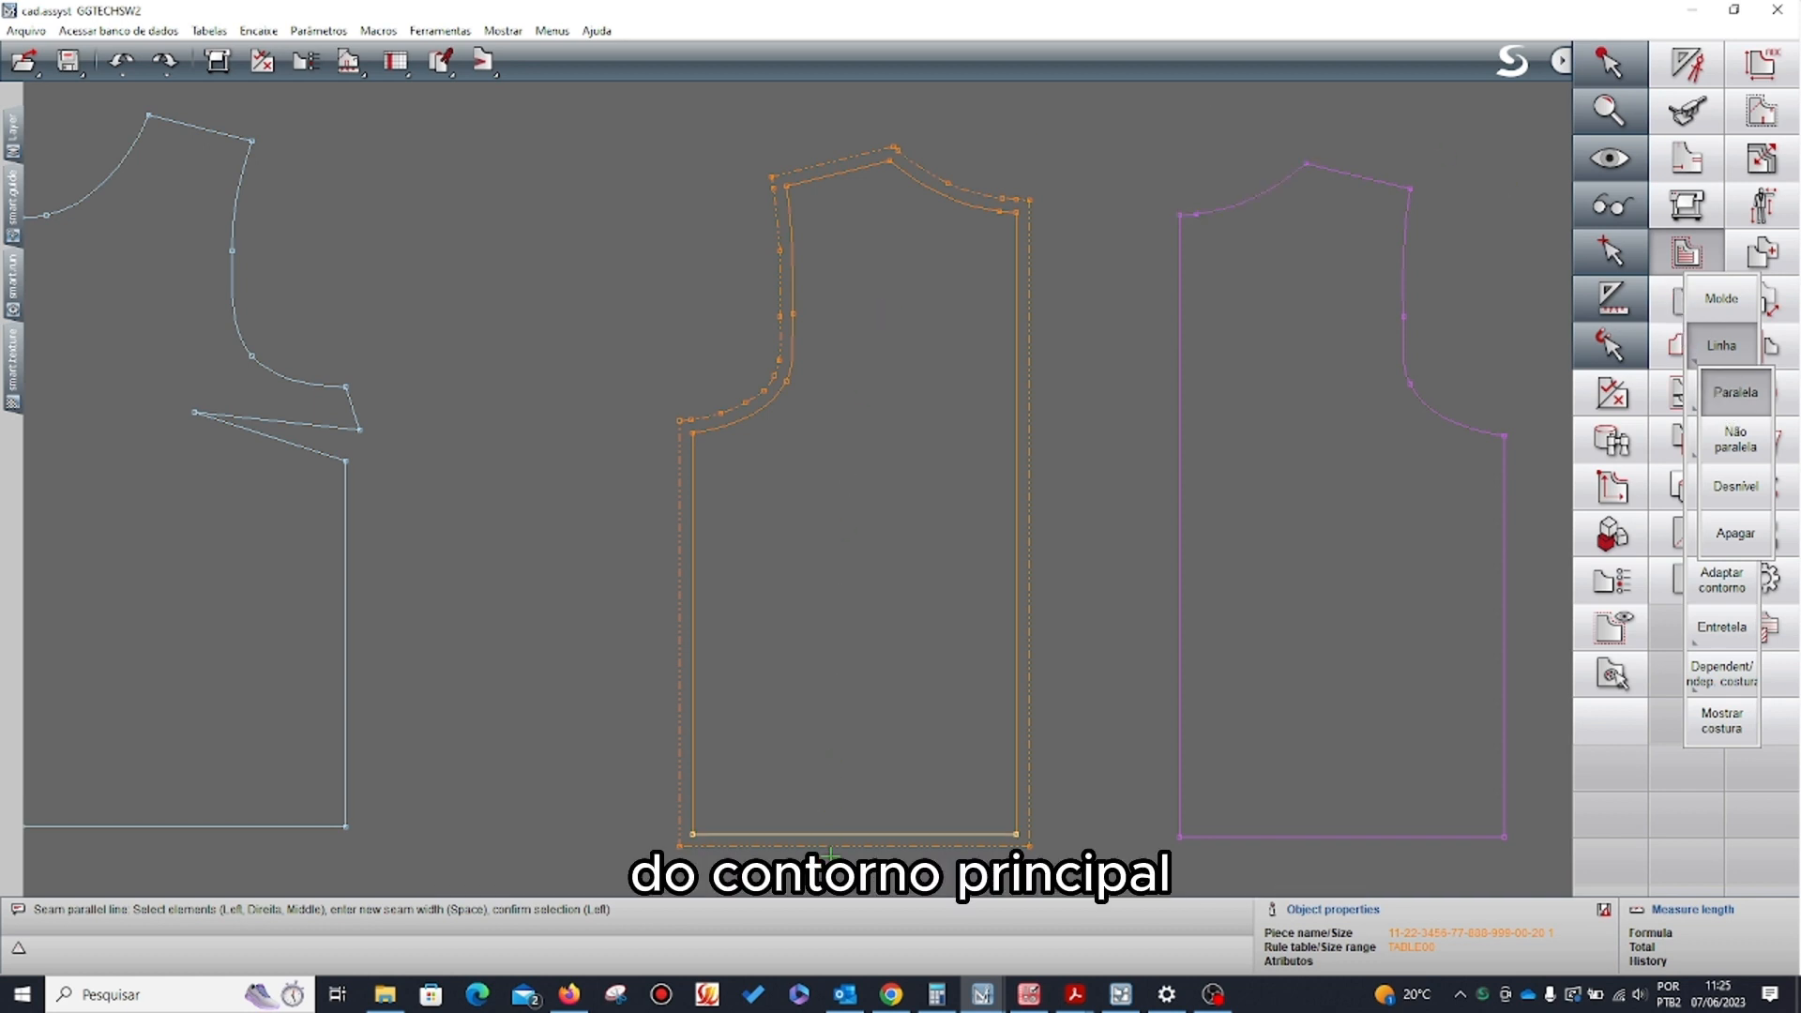
{"action": "key", "text": "space"}
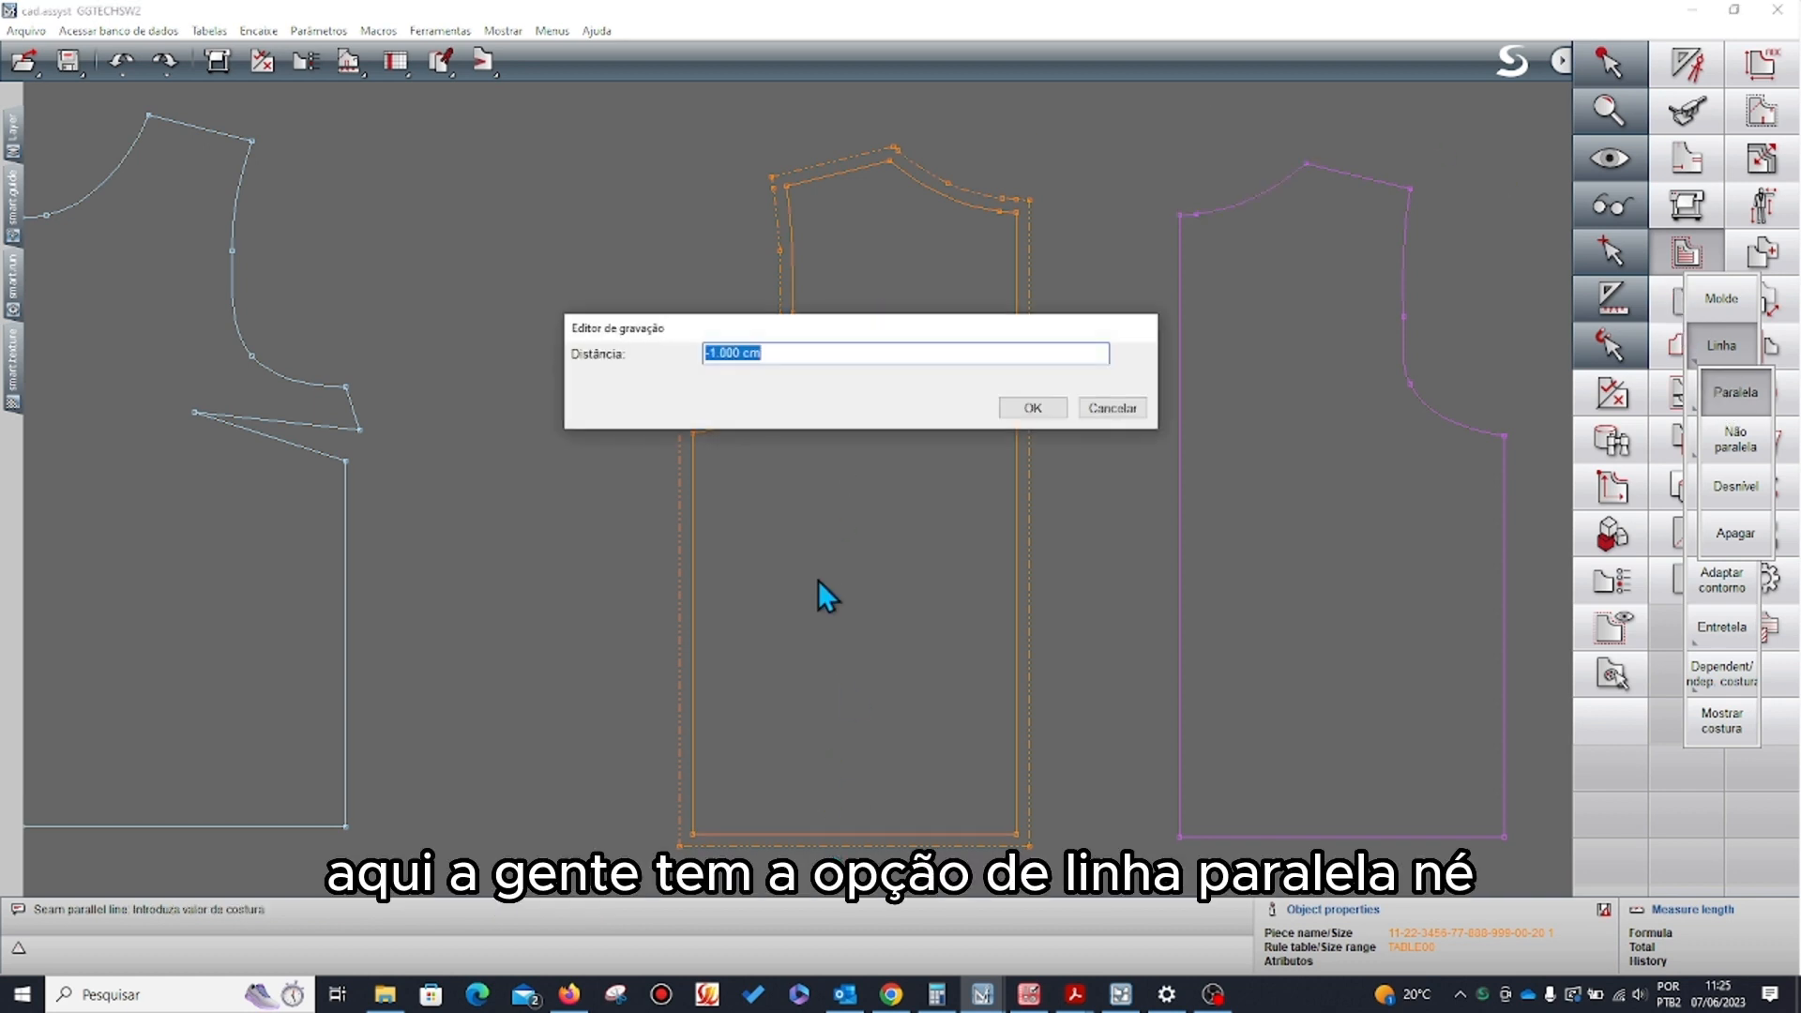
{"action": "left_click", "coordinate": [717, 354]}
{"action": "key", "text": "BackSpace"}
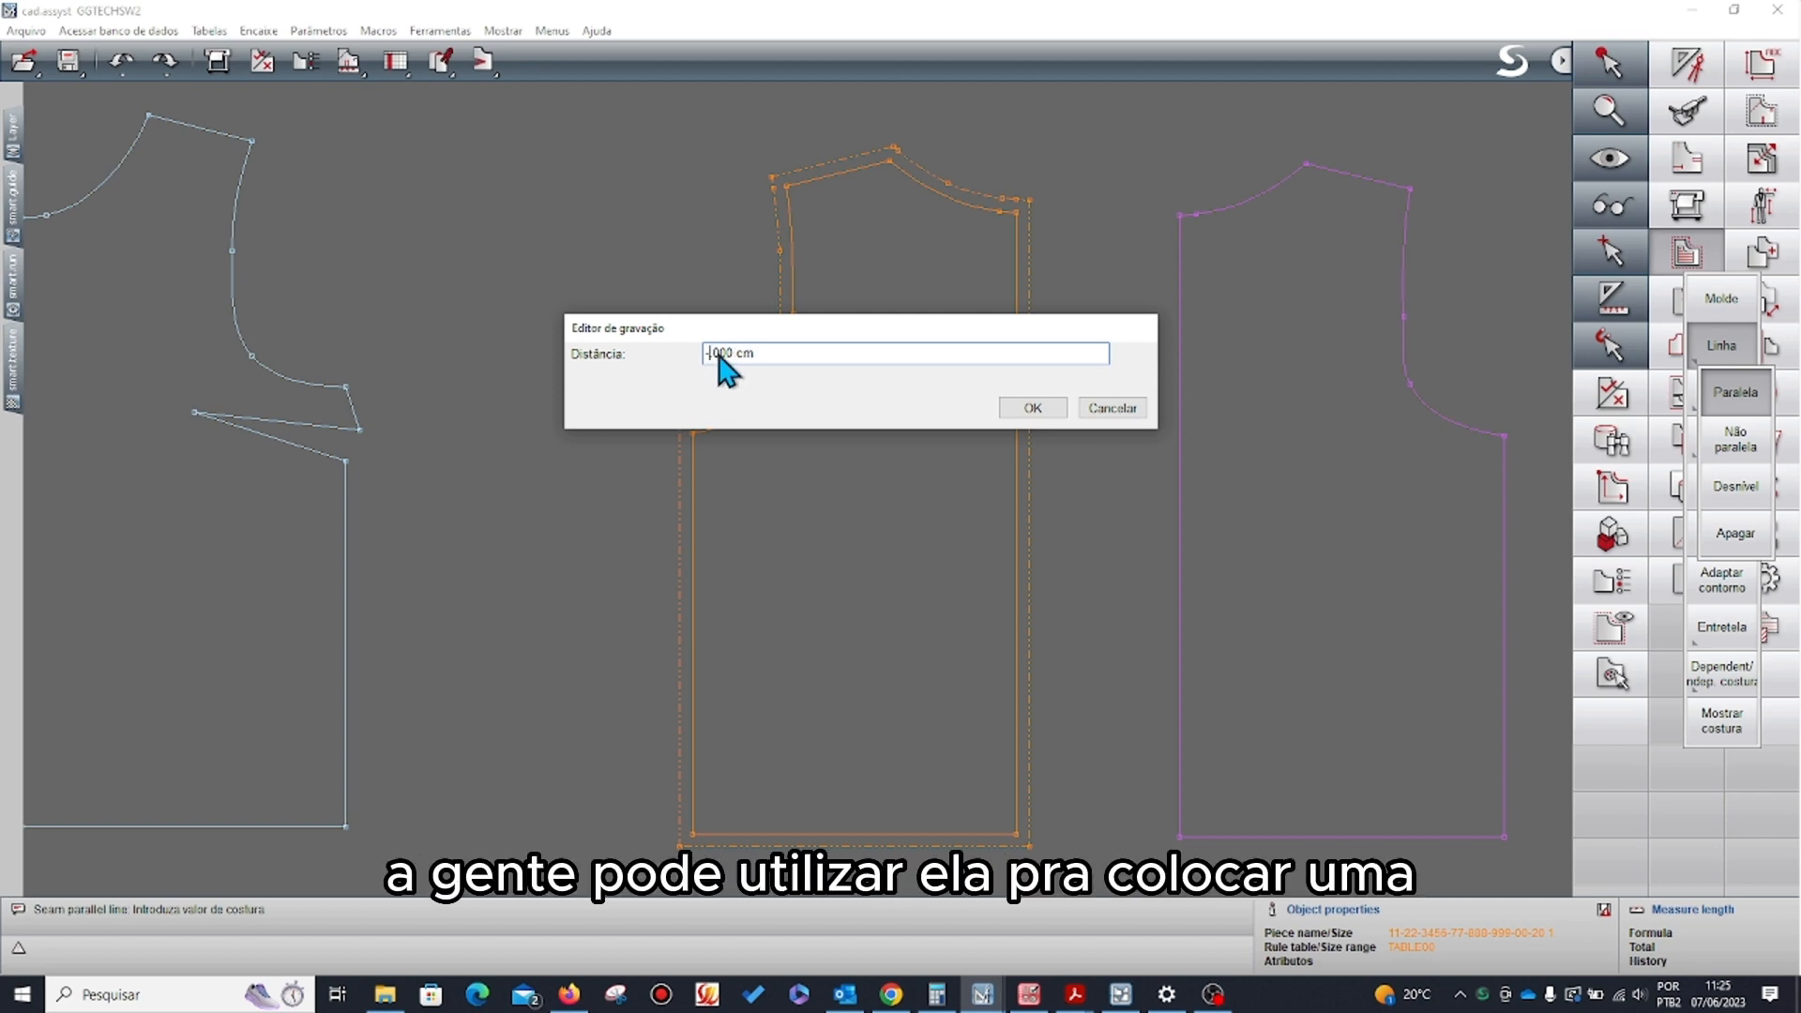
{"action": "left_click", "coordinate": [1034, 409]}
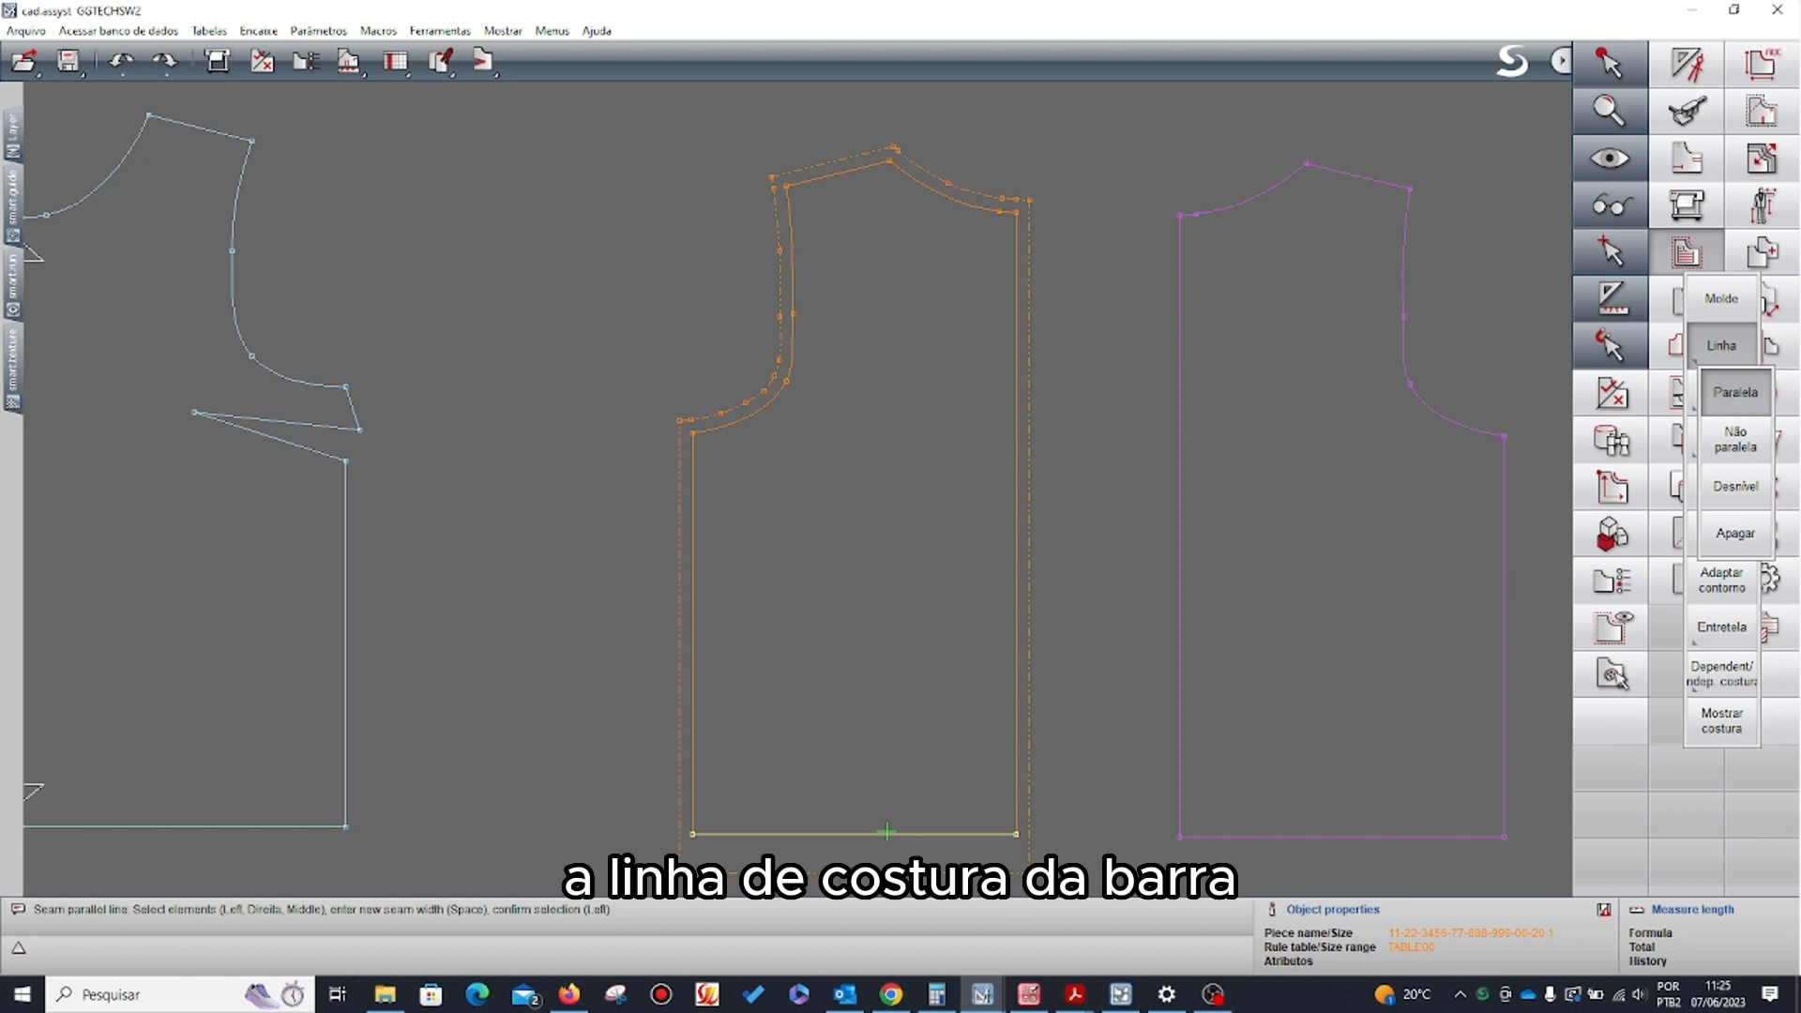
{"action": "left_click", "coordinate": [886, 831]}
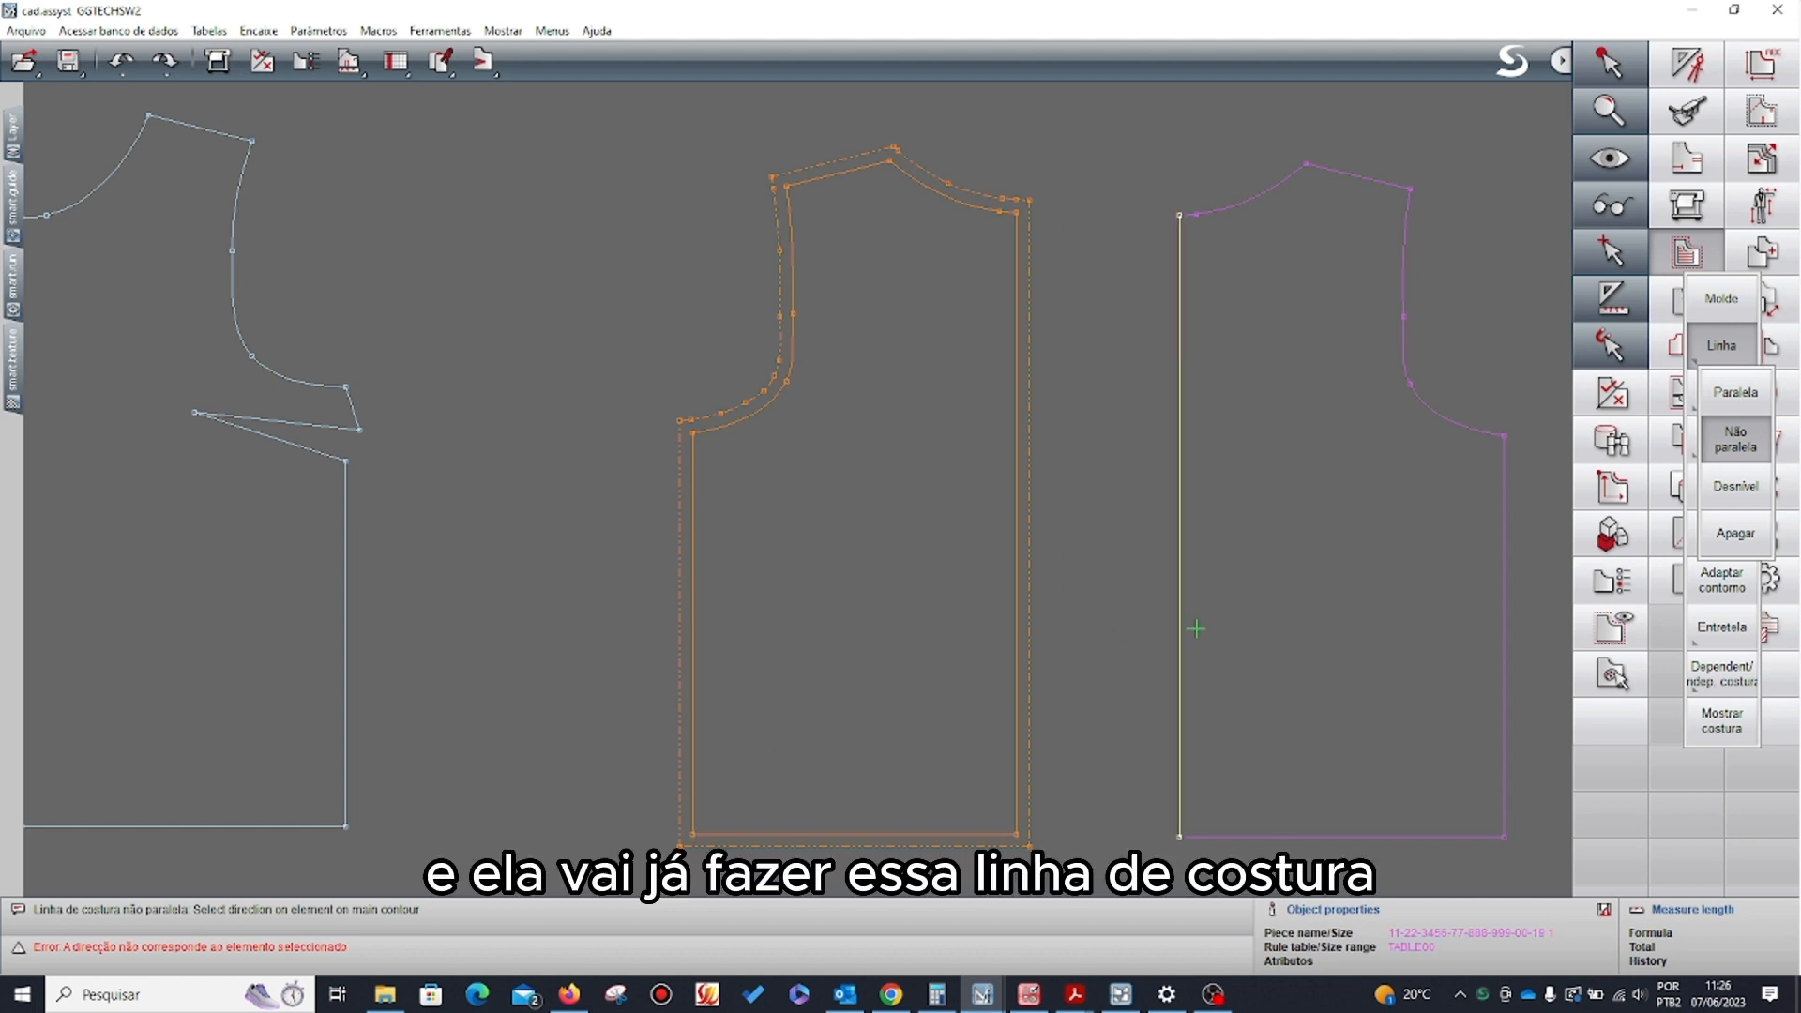
- Create a stepped (Desnível) seam line on the orange bodice's hem with initial width -1, final width -3 and length 12
{"action": "left_click", "coordinate": [1735, 485]}
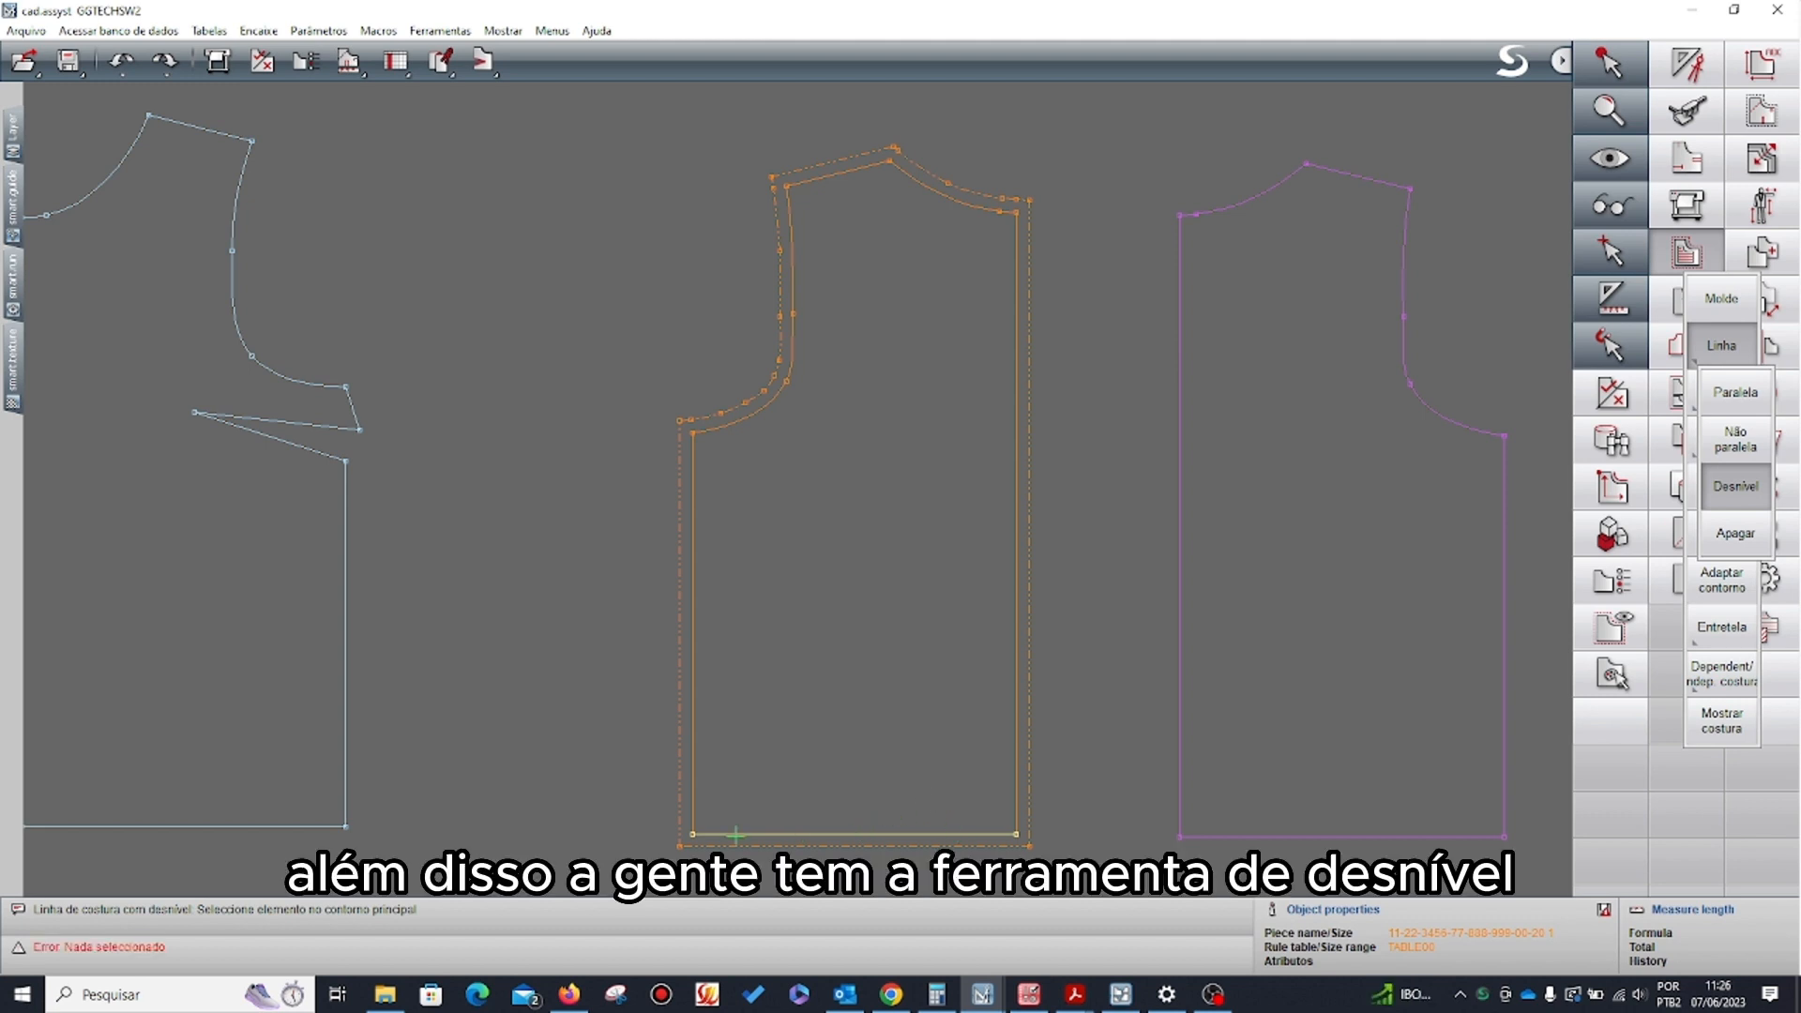
{"action": "left_click", "coordinate": [699, 834]}
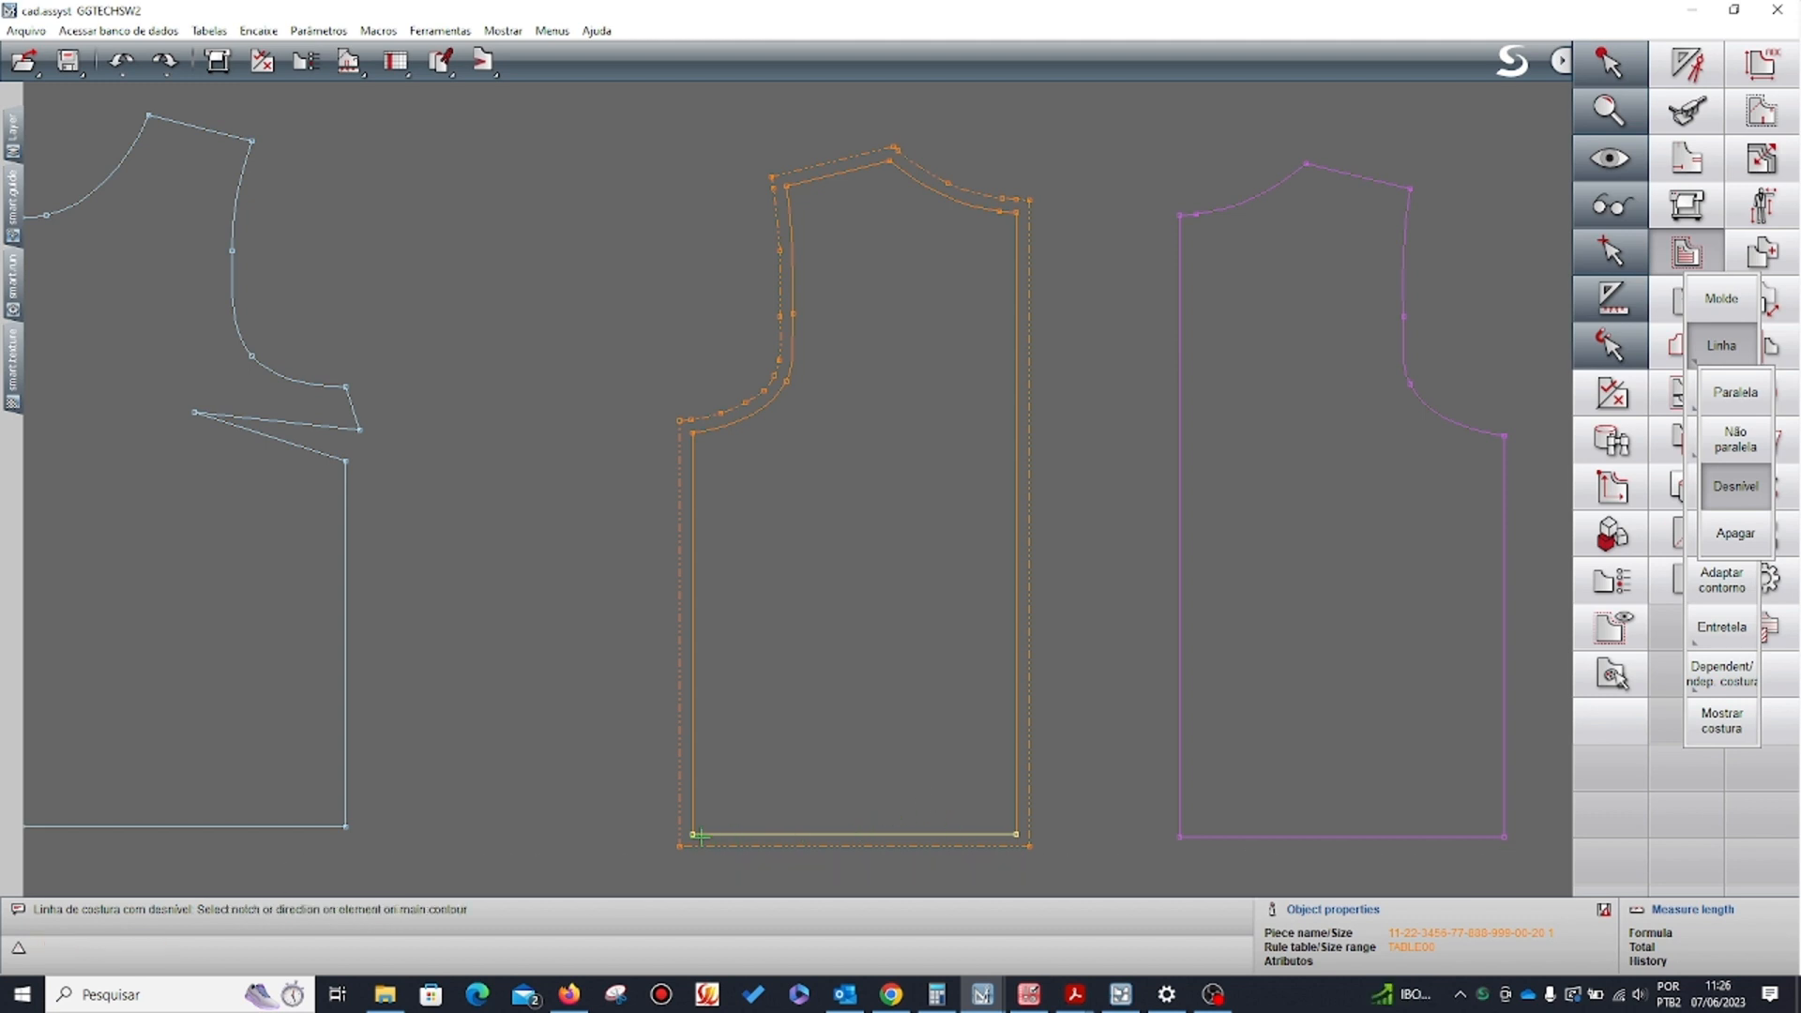
{"action": "left_click", "coordinate": [825, 834]}
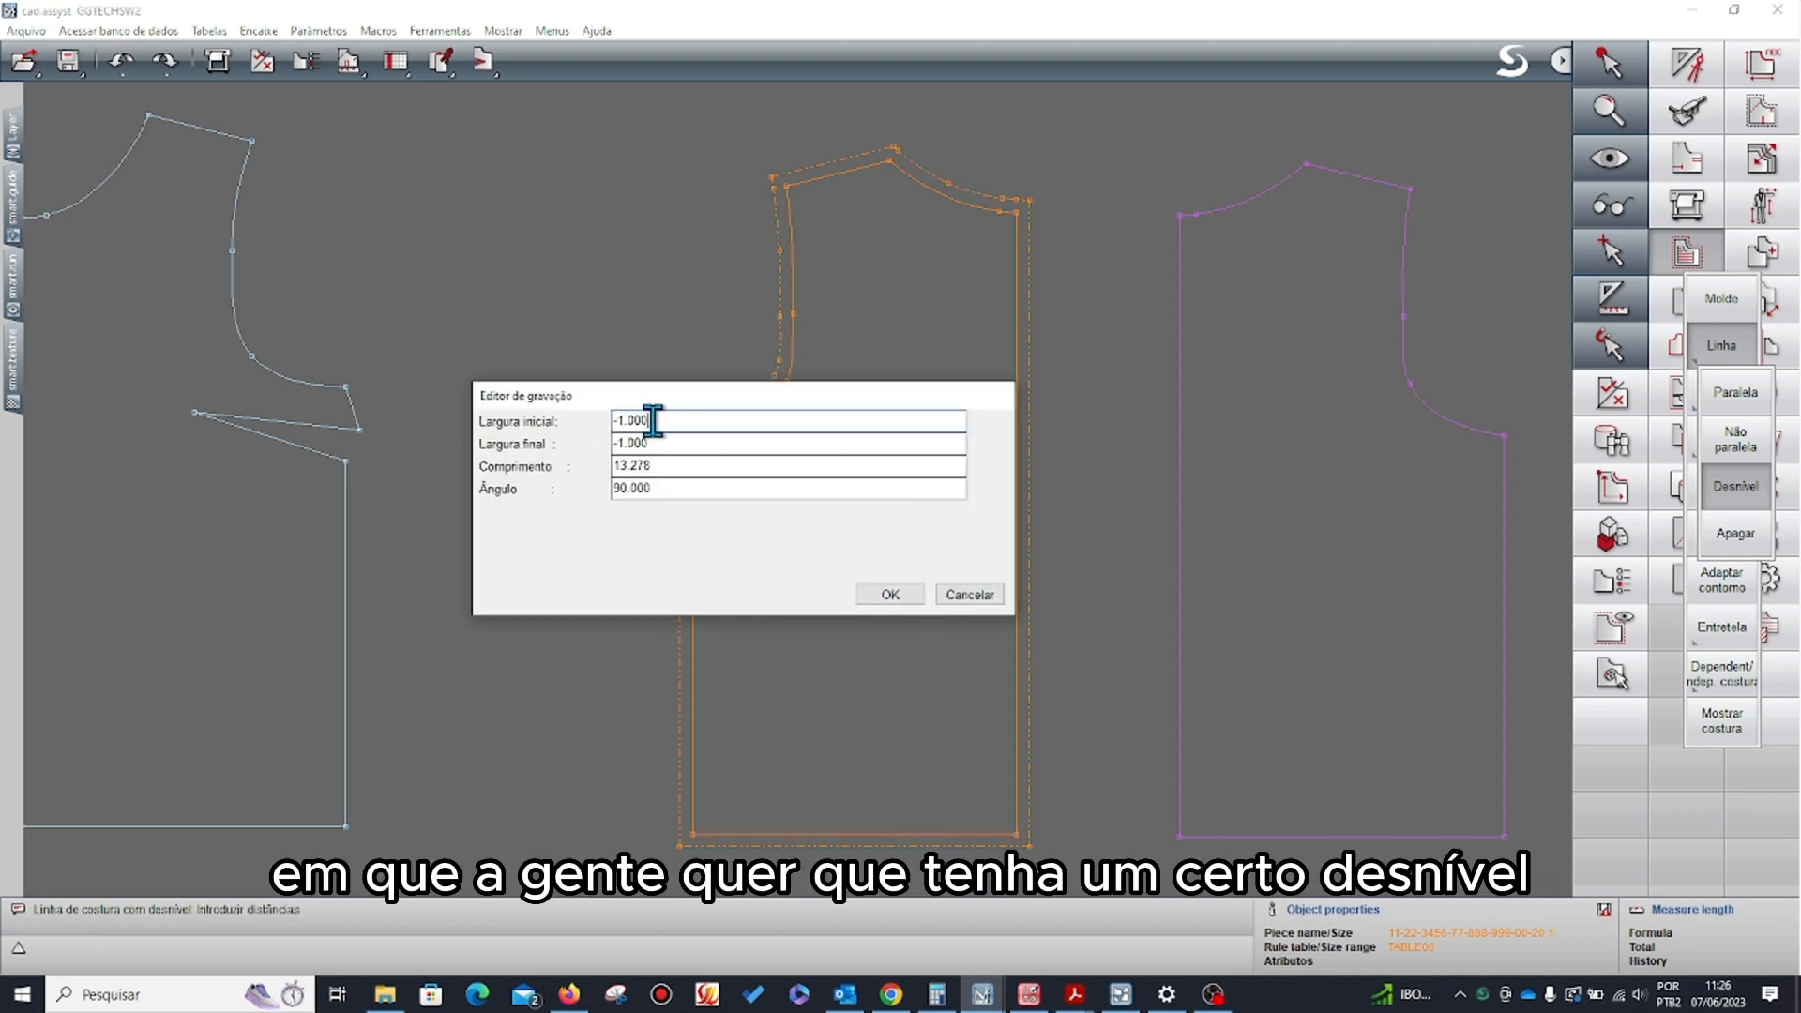
{"action": "left_click_drag", "start_coordinate": [653, 421], "coordinate": [622, 419]}
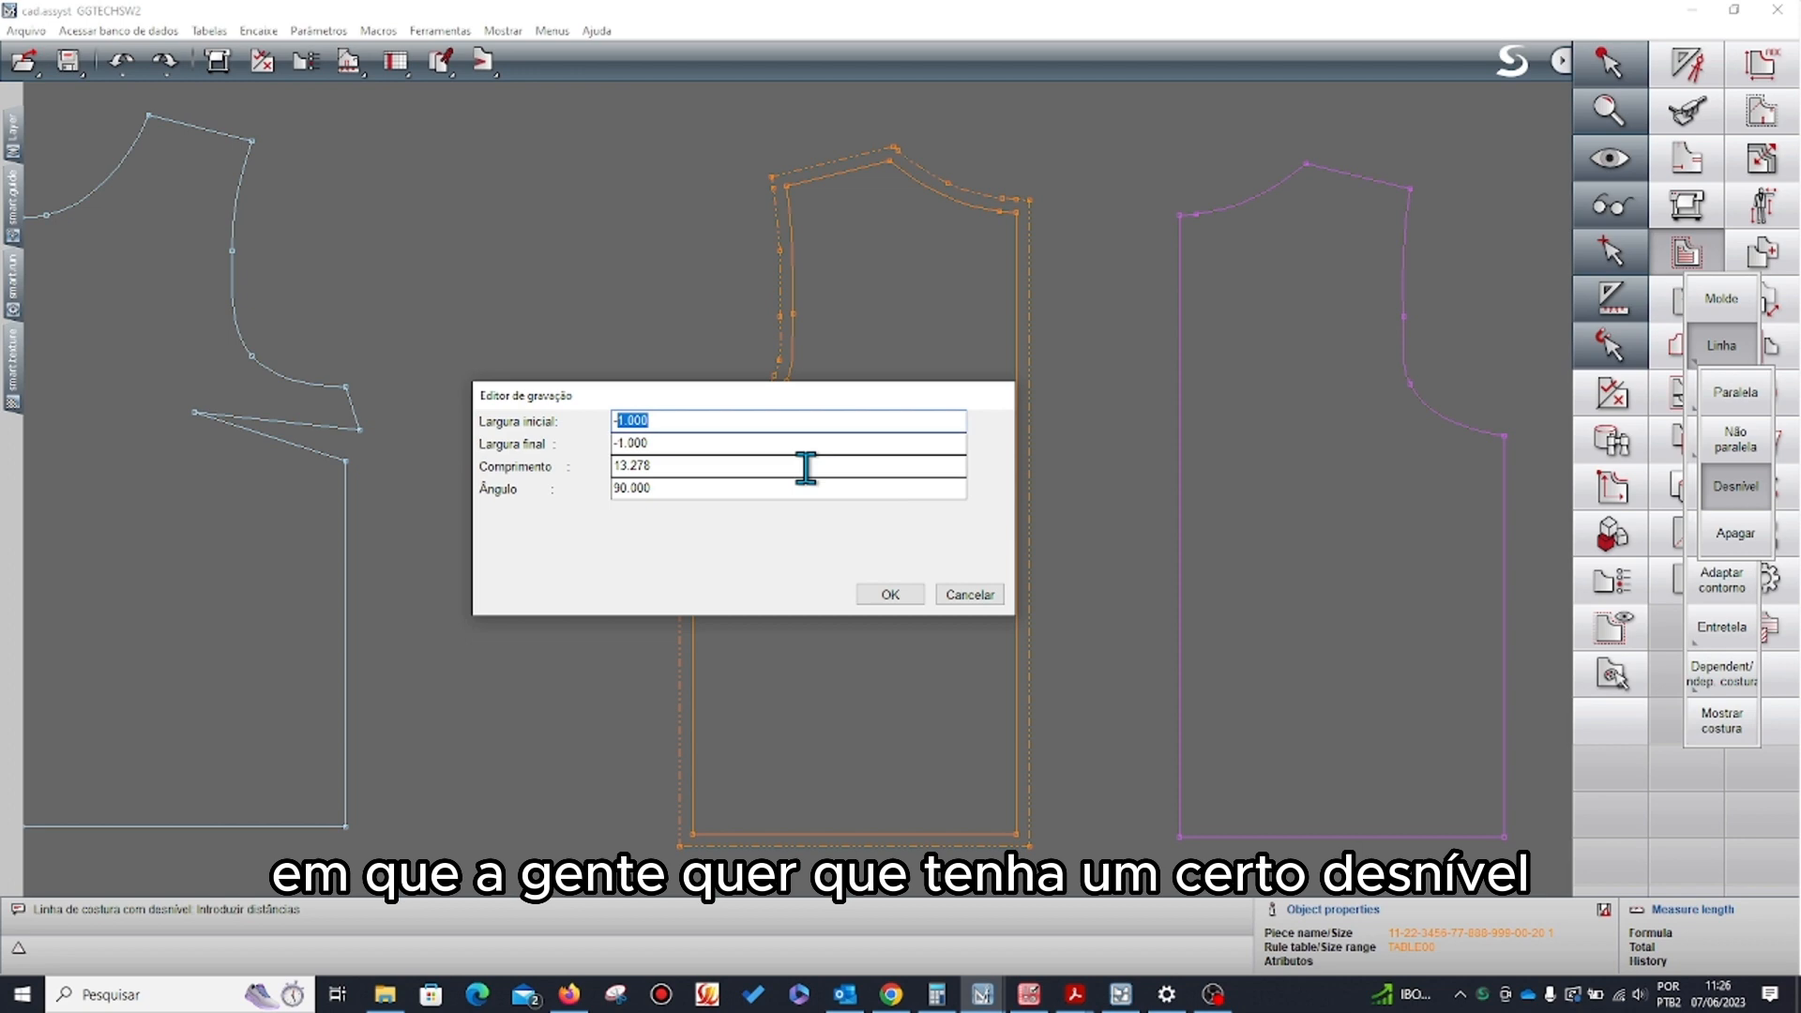
{"action": "left_click_drag", "start_coordinate": [618, 443], "coordinate": [651, 439]}
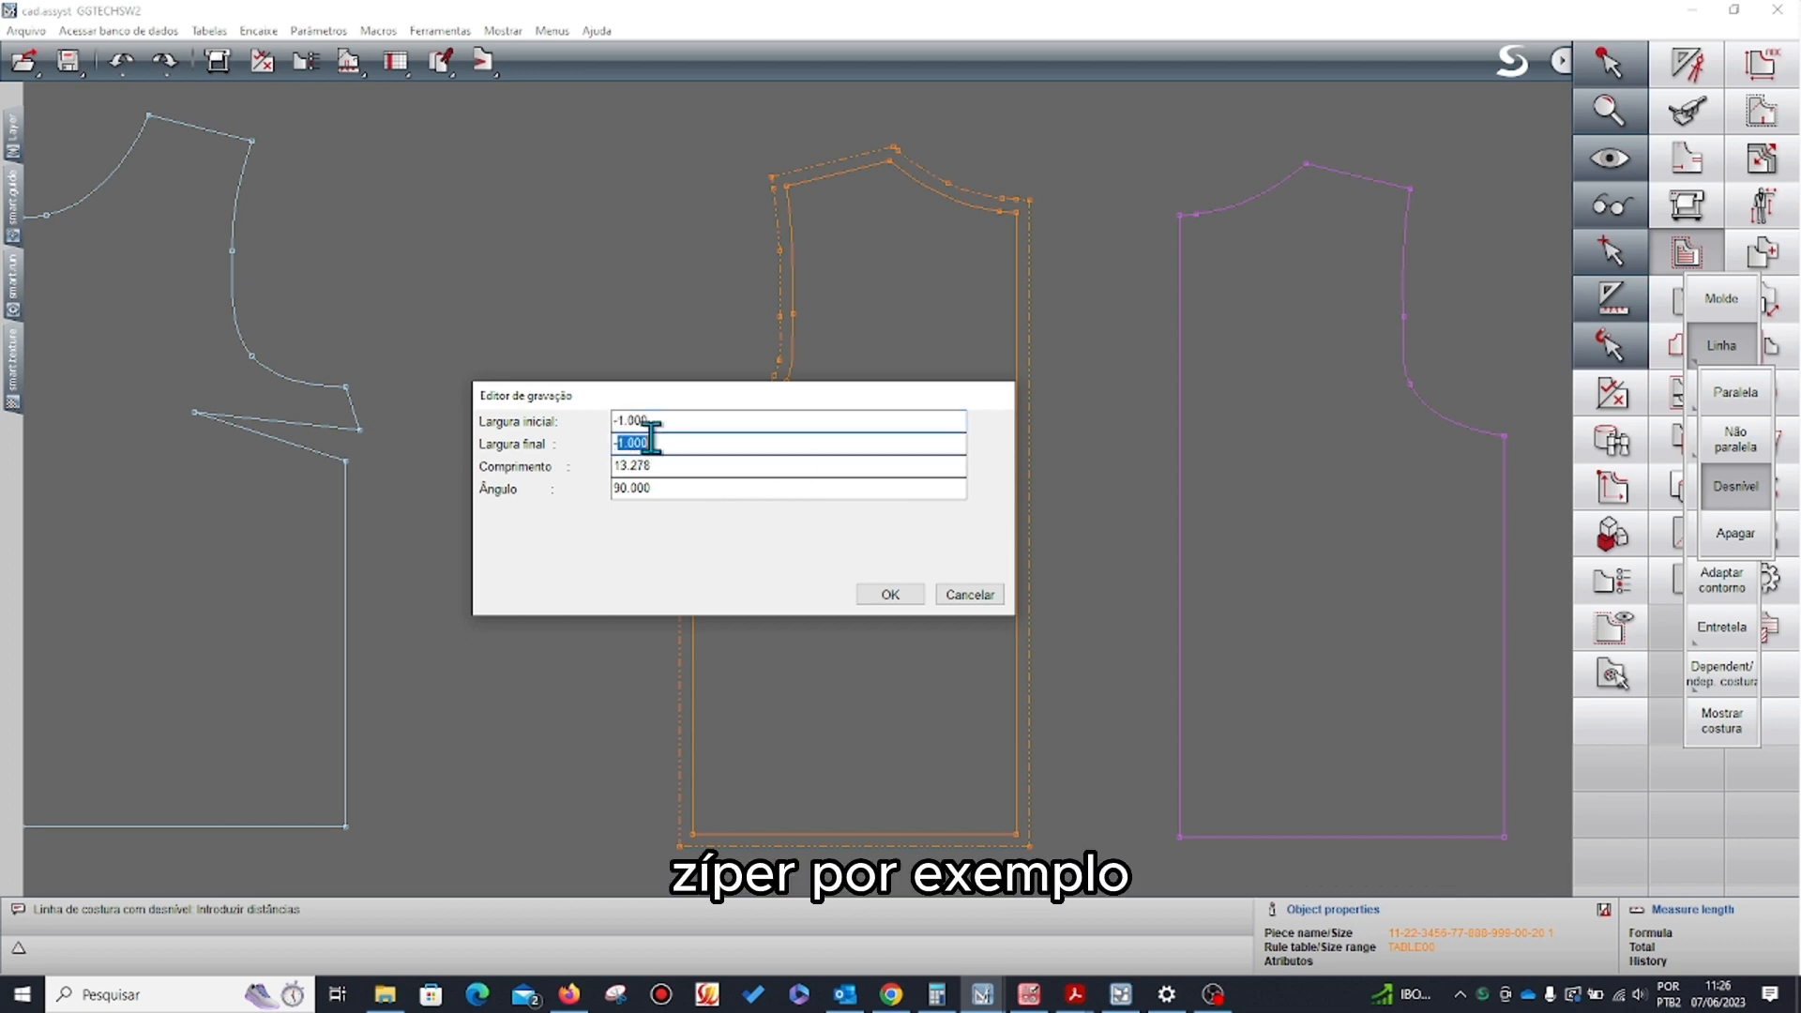
{"action": "type", "text": "3"}
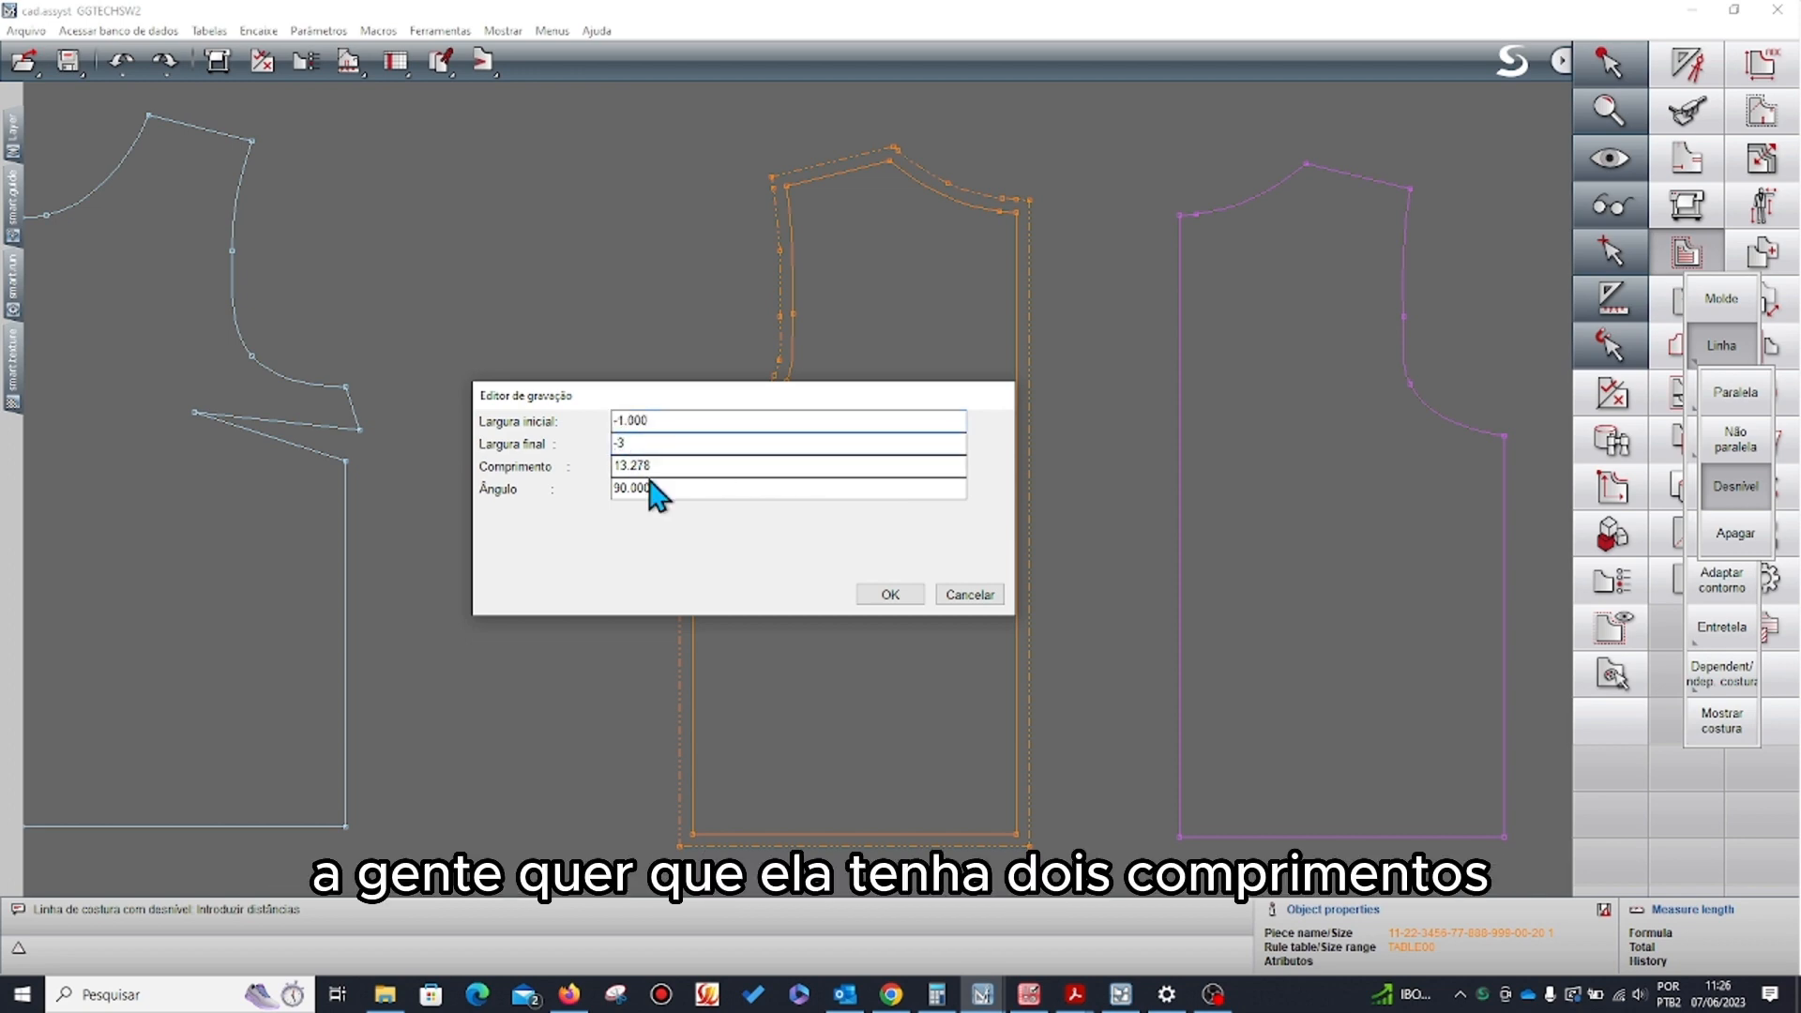
{"action": "left_click_drag", "start_coordinate": [653, 464], "coordinate": [615, 456]}
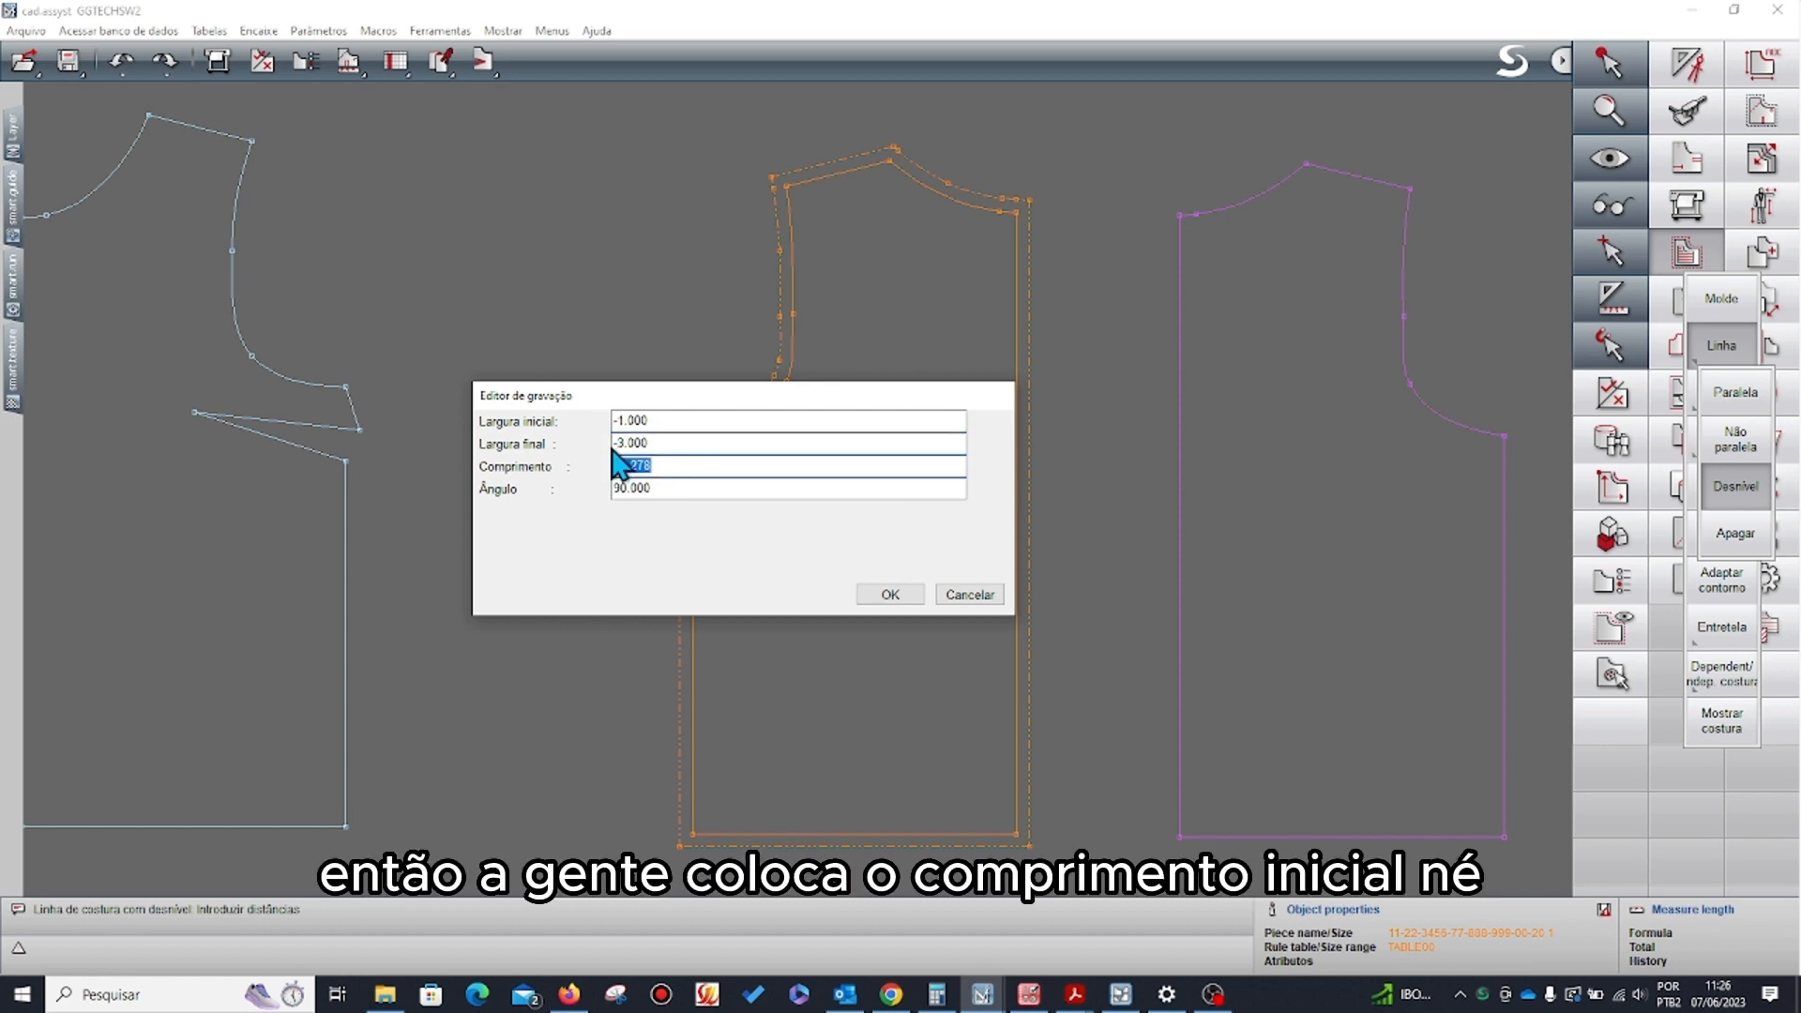
{"action": "type", "text": "12"}
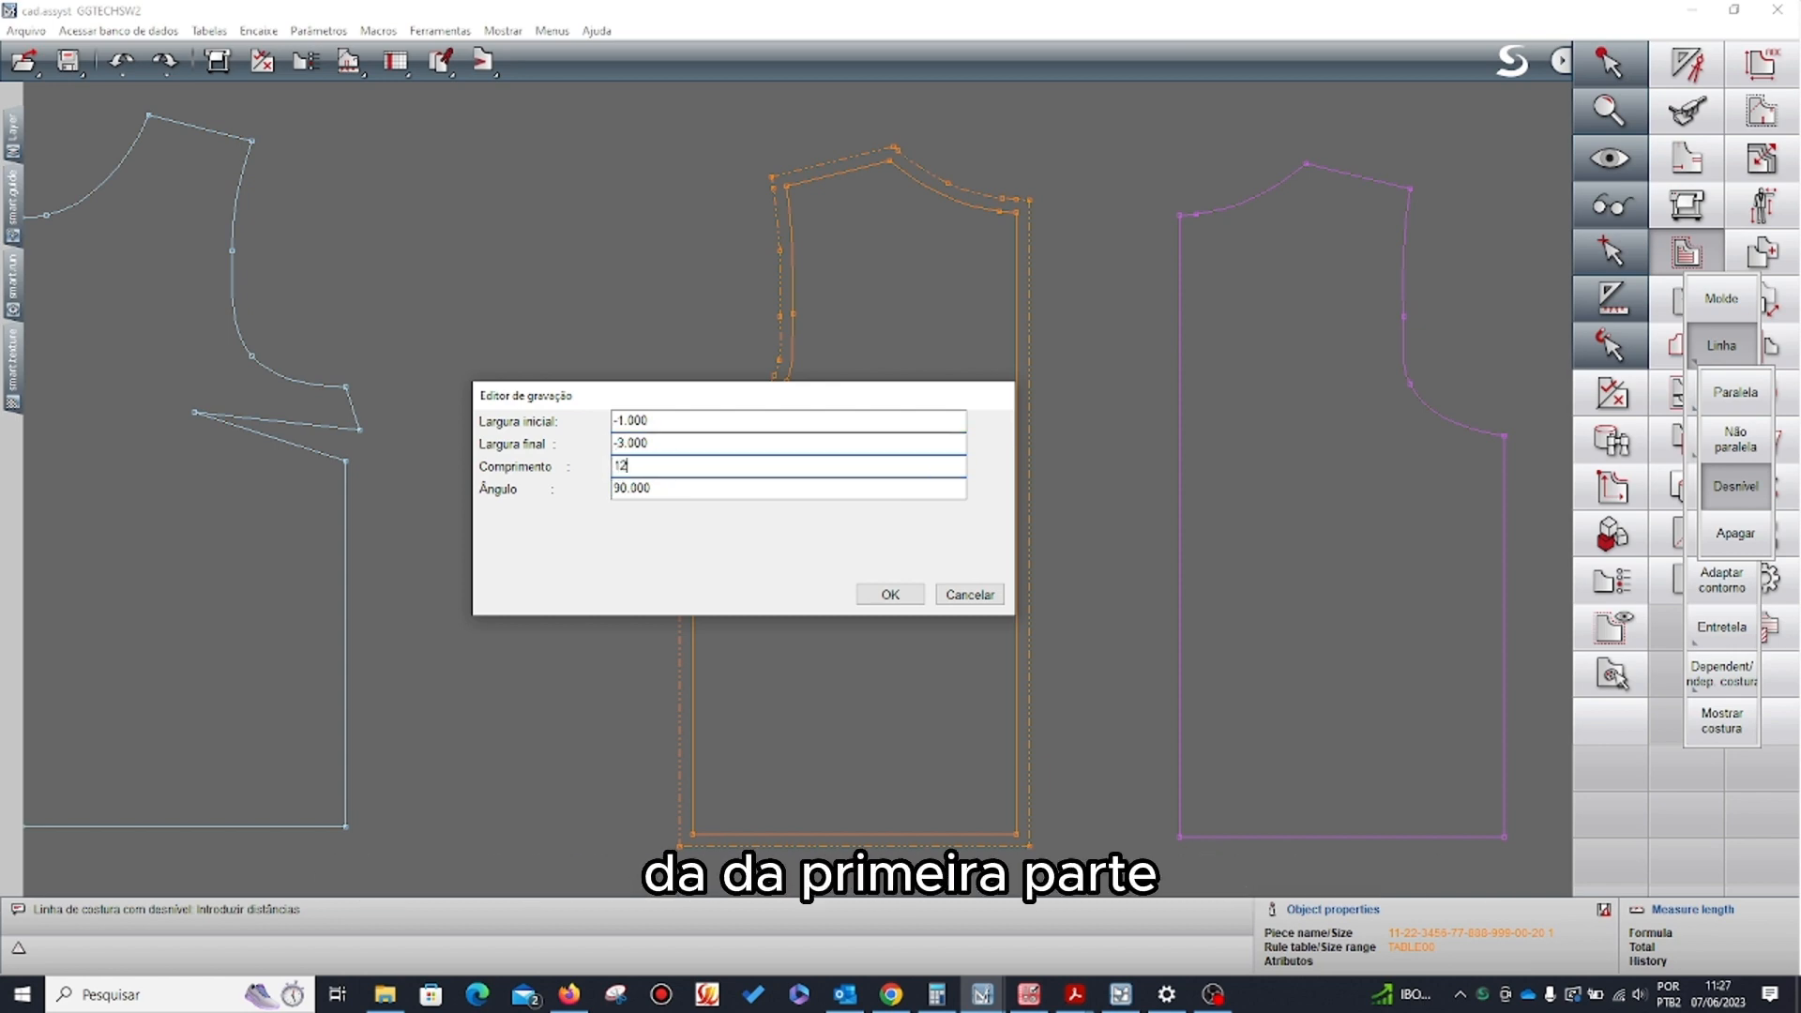
{"action": "left_click", "coordinate": [901, 595]}
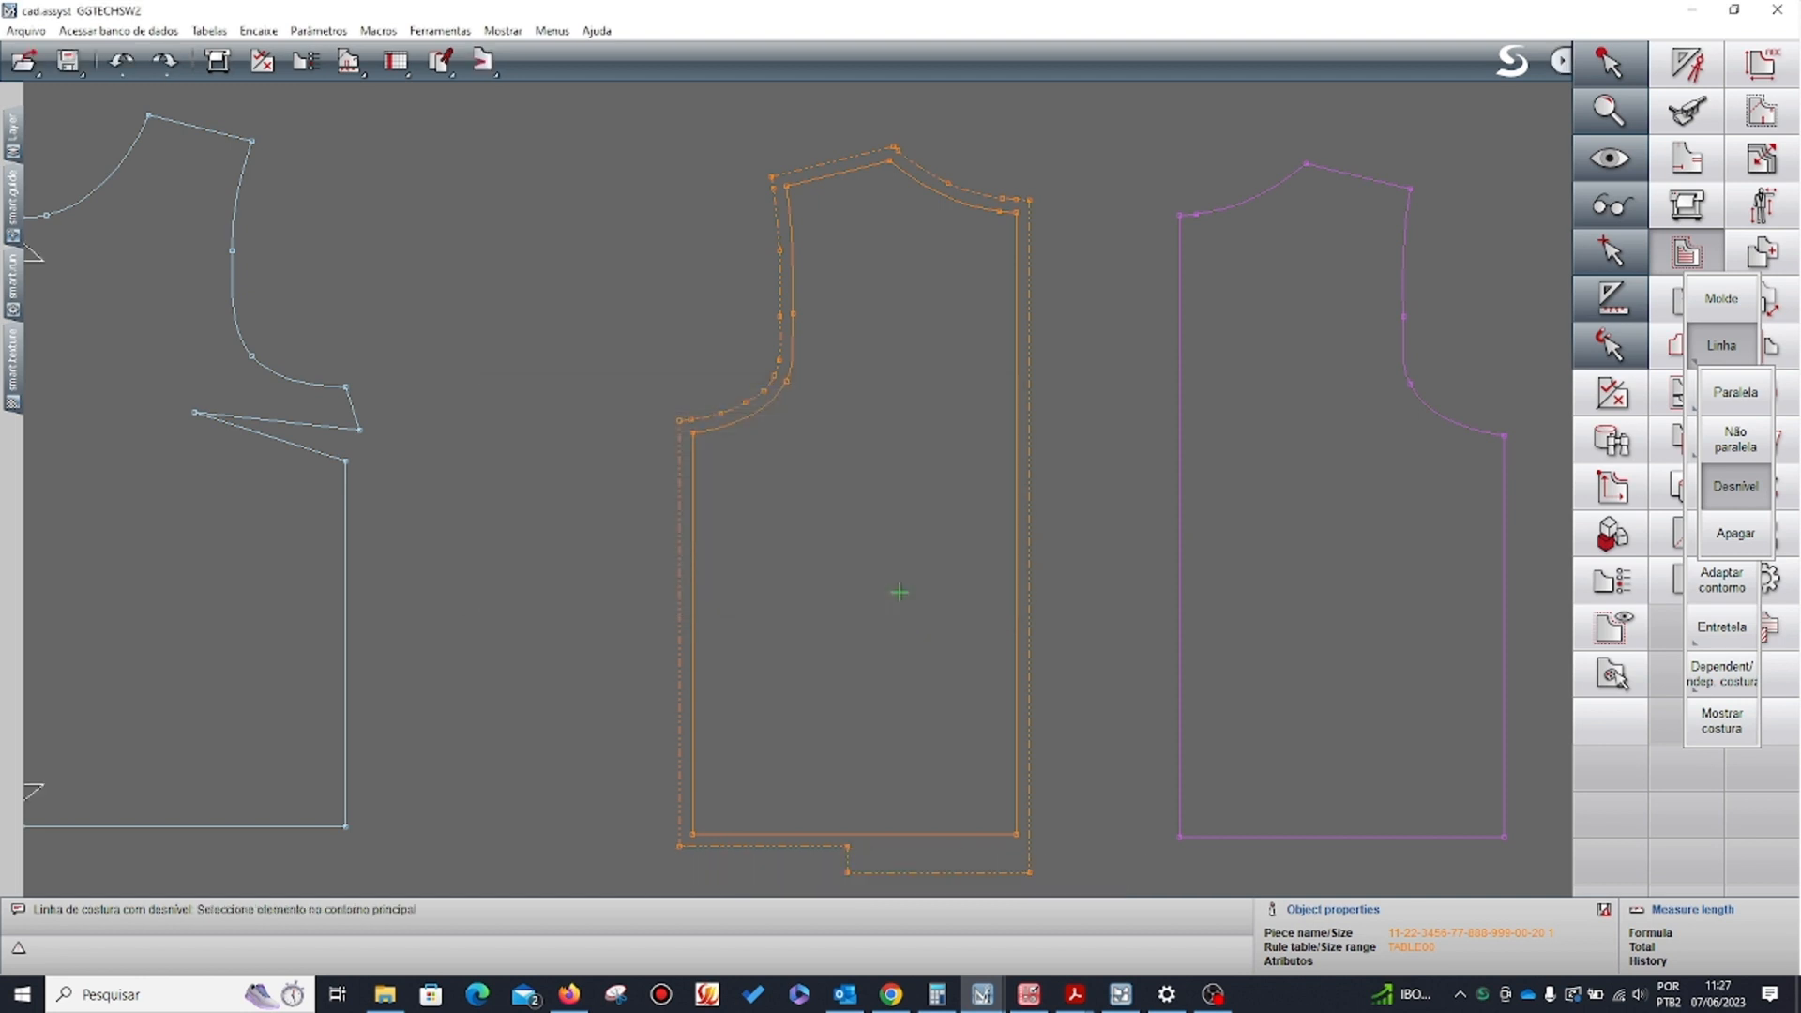
- Measure the linear distance along the orange bodice's hem from its left corner to the step in the seam line
{"action": "scroll", "coordinate": [903, 878], "scroll_direction": "up", "scroll_amount": 3}
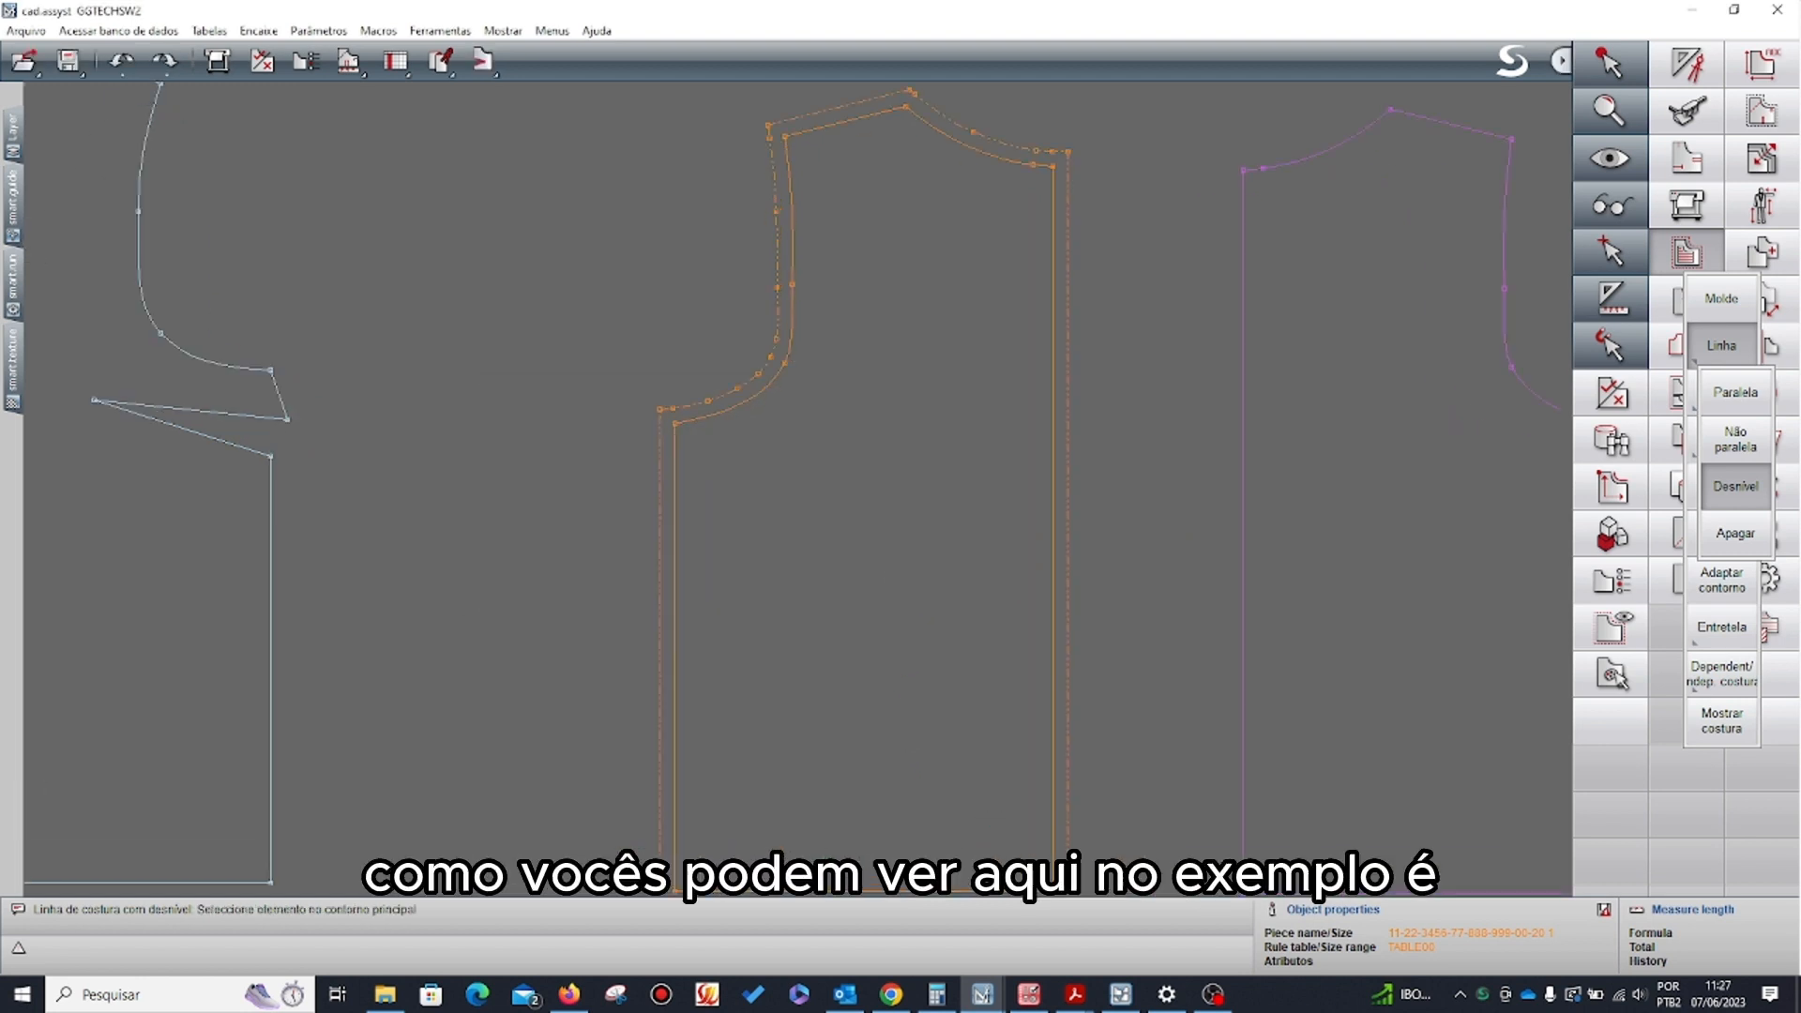
{"action": "middle_click_drag", "start_coordinate": [903, 882], "coordinate": [871, 589]}
{"action": "scroll", "coordinate": [871, 621], "scroll_direction": "up", "scroll_amount": 5}
{"action": "scroll", "coordinate": [879, 630], "scroll_direction": "up", "scroll_amount": 1}
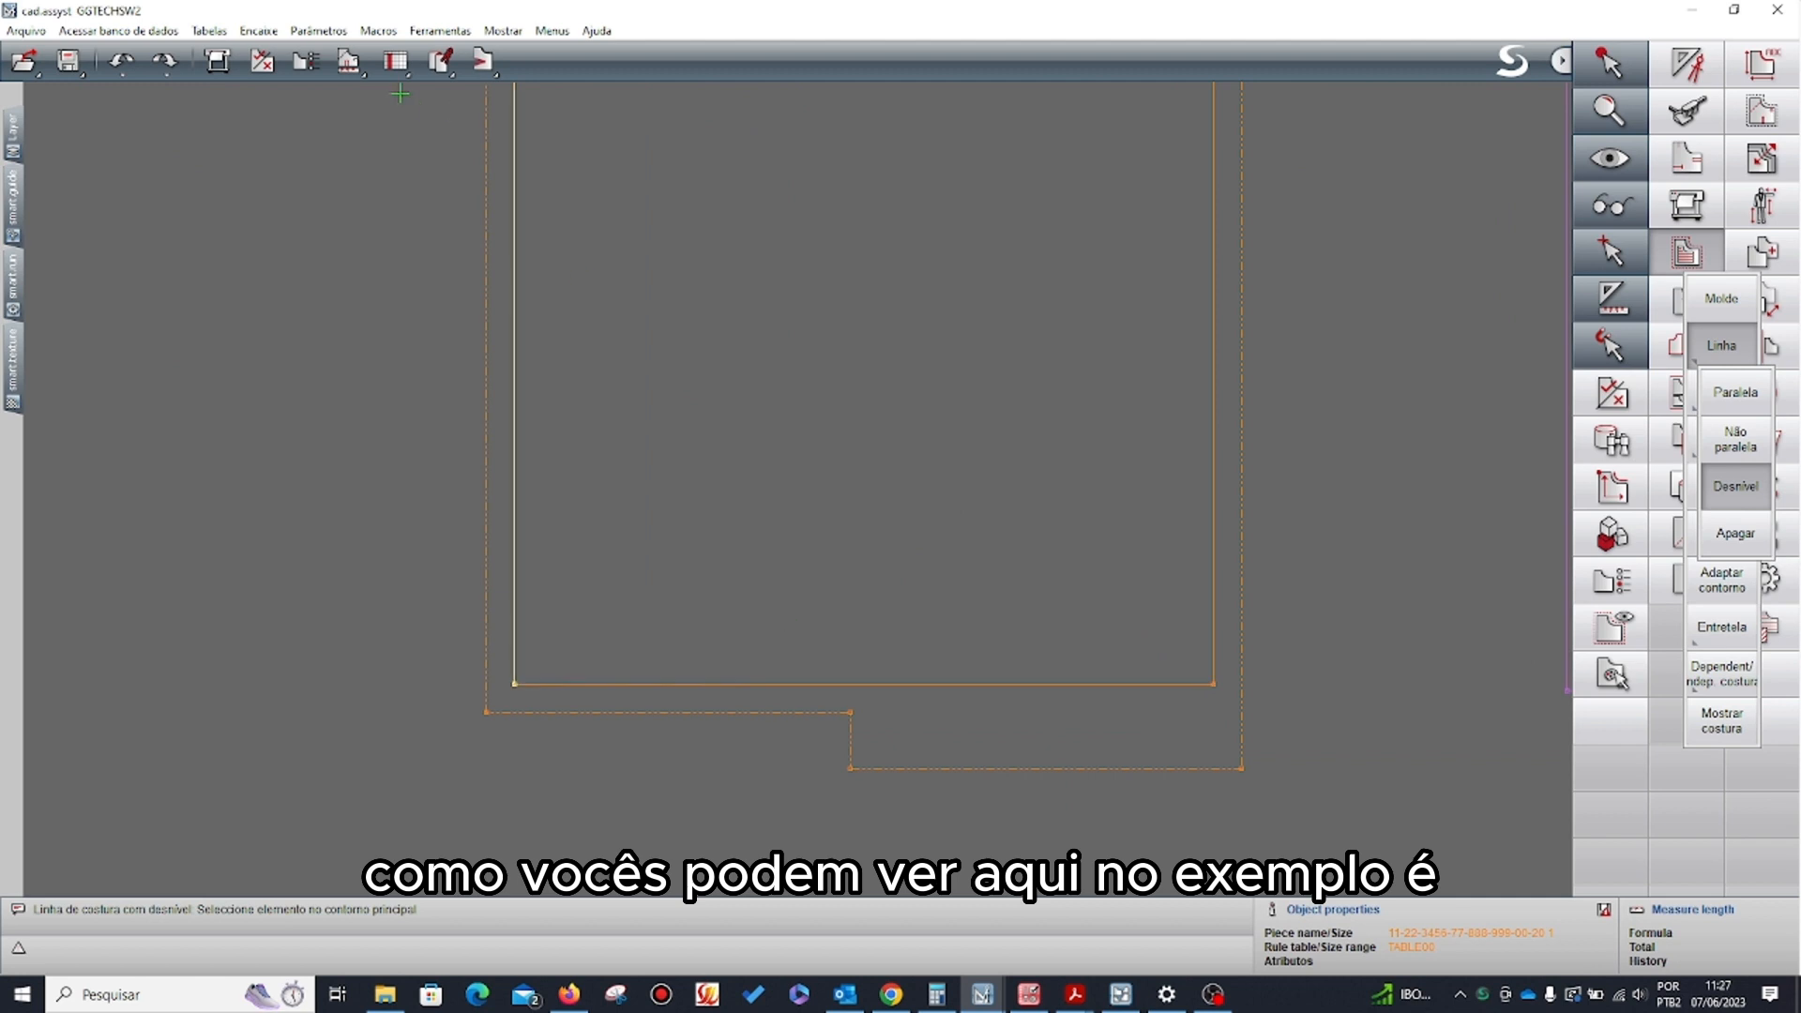
{"action": "left_click", "coordinate": [357, 71]}
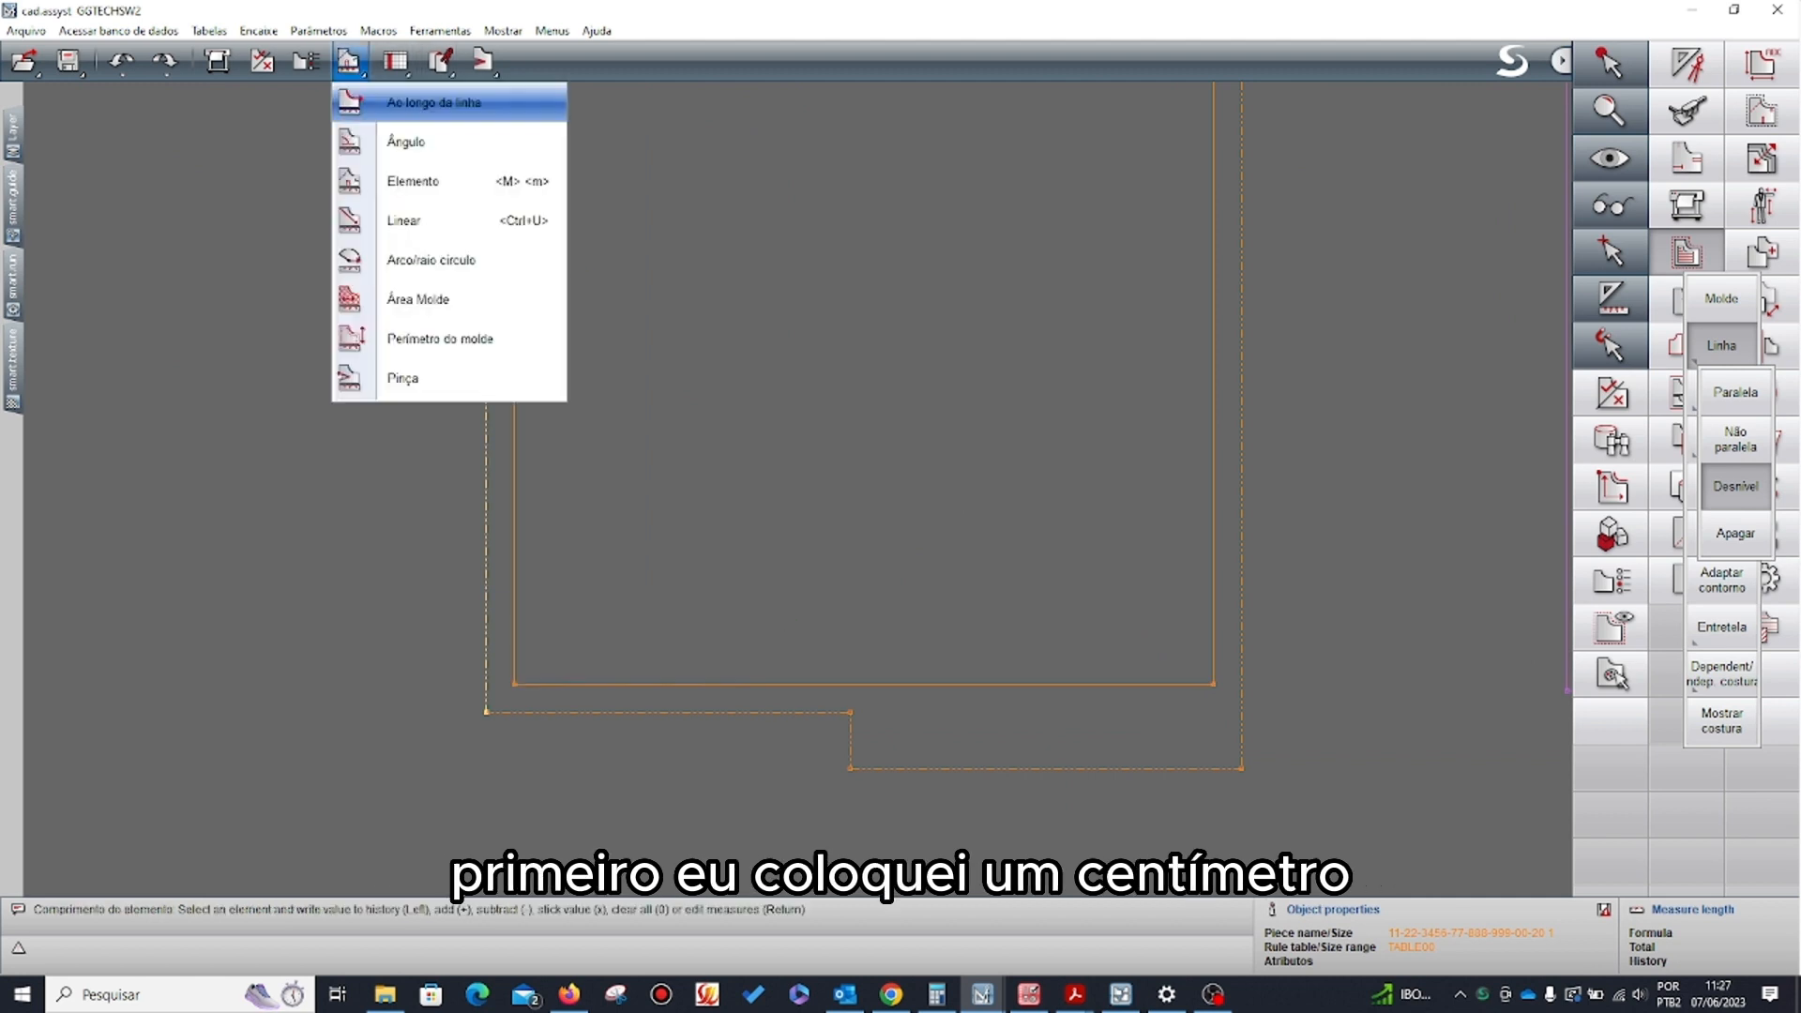
{"action": "left_click", "coordinate": [406, 221]}
{"action": "left_click", "coordinate": [516, 683]}
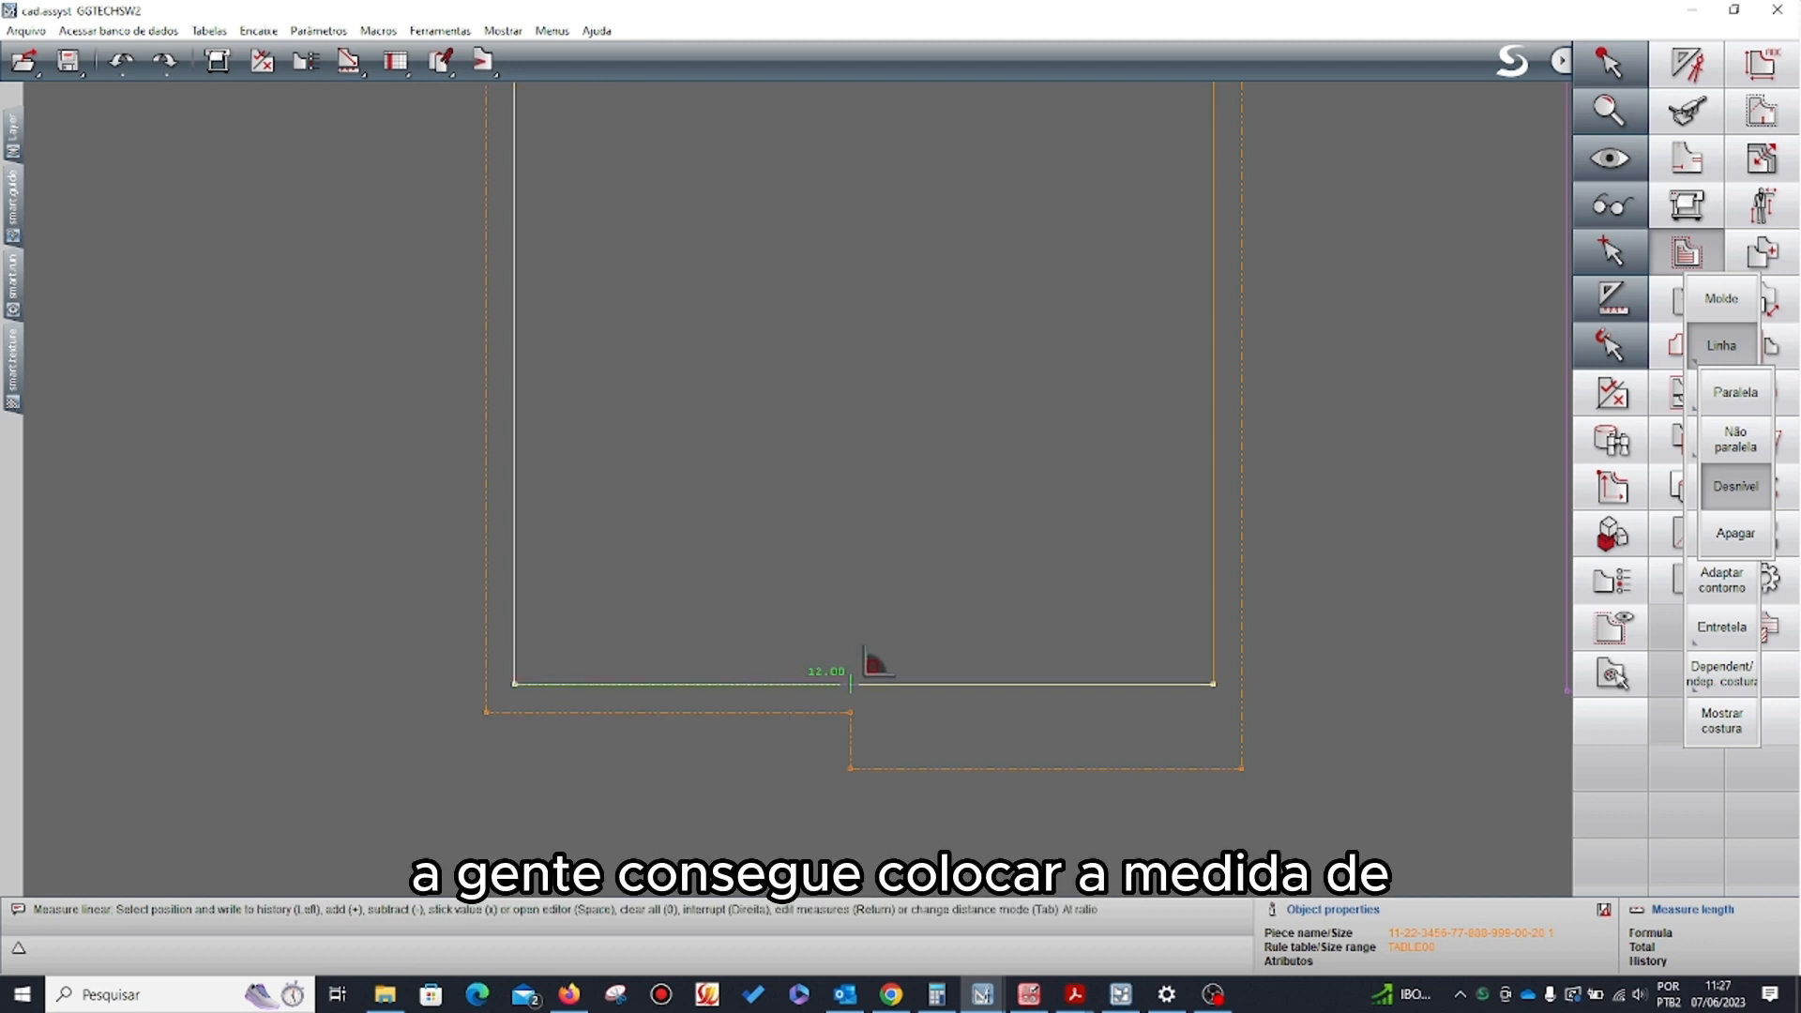
{"action": "scroll", "coordinate": [850, 684], "scroll_direction": "down", "scroll_amount": 6}
{"action": "right_click", "coordinate": [851, 685]}
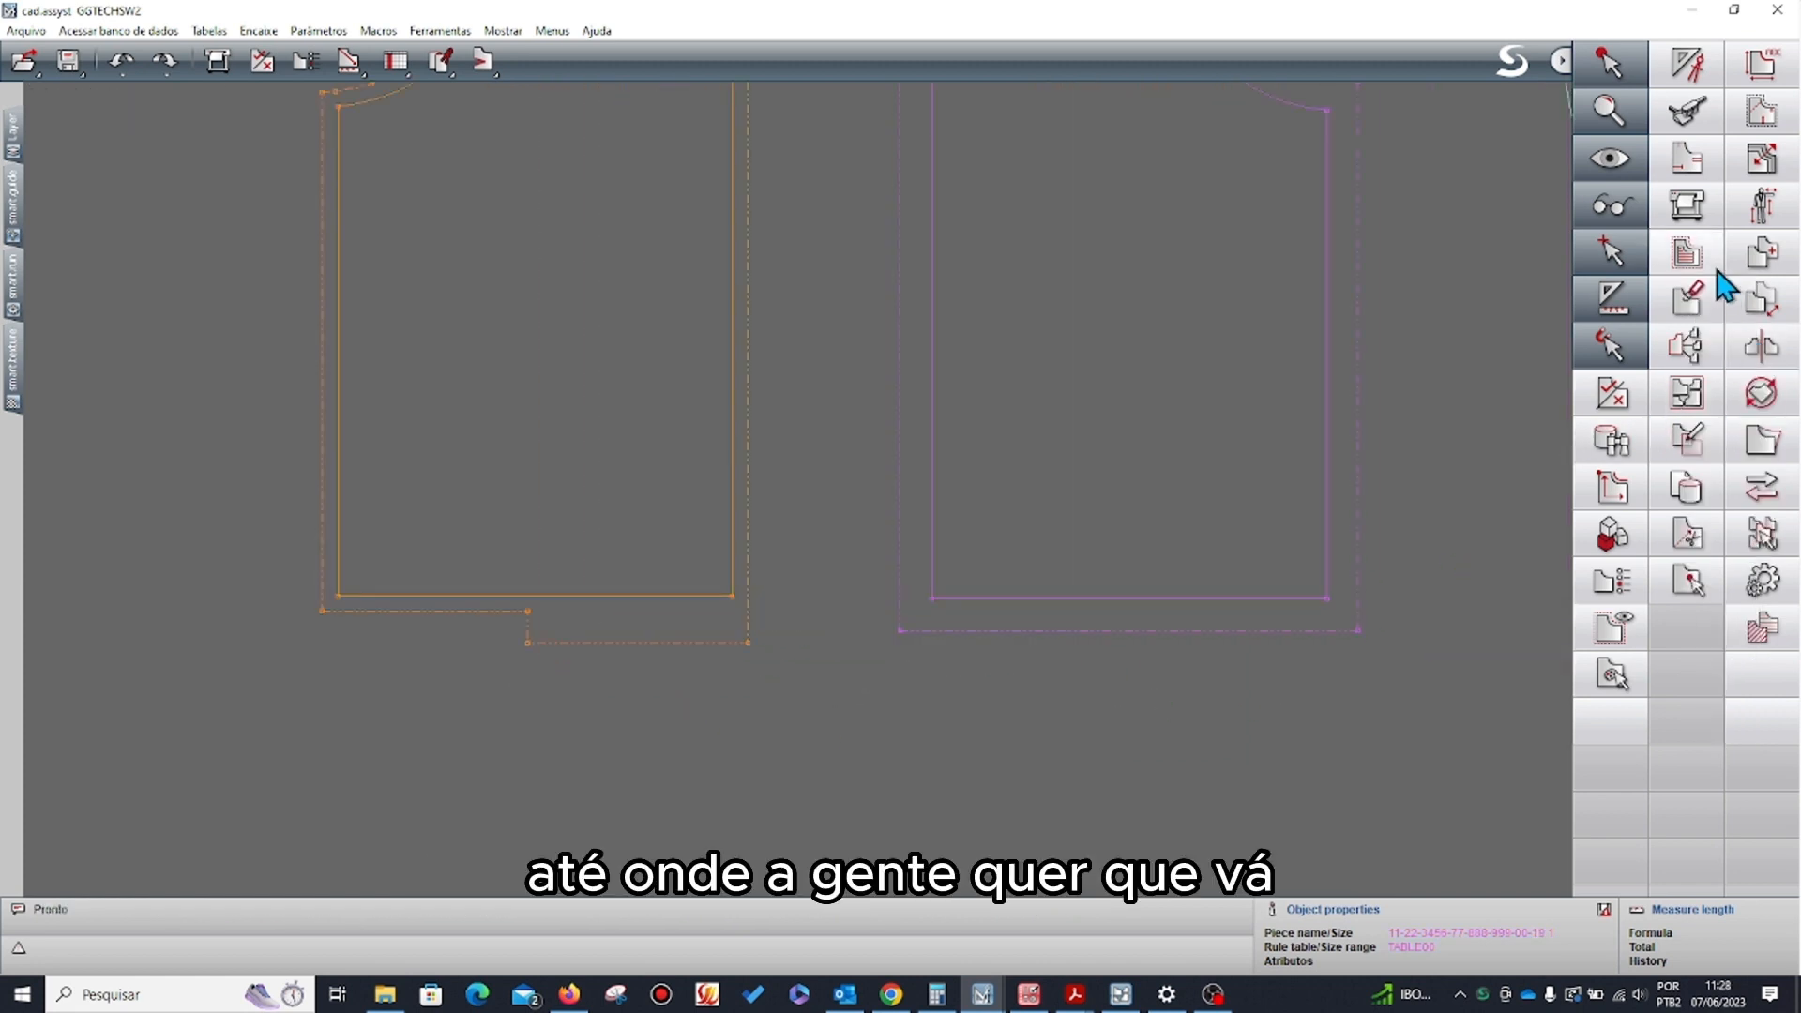
- Create a stepped (Desnível) seam line on the purple bodice's hem with initial width -2, final width -4, length 15 and angle 90
{"action": "left_click", "coordinate": [1691, 263]}
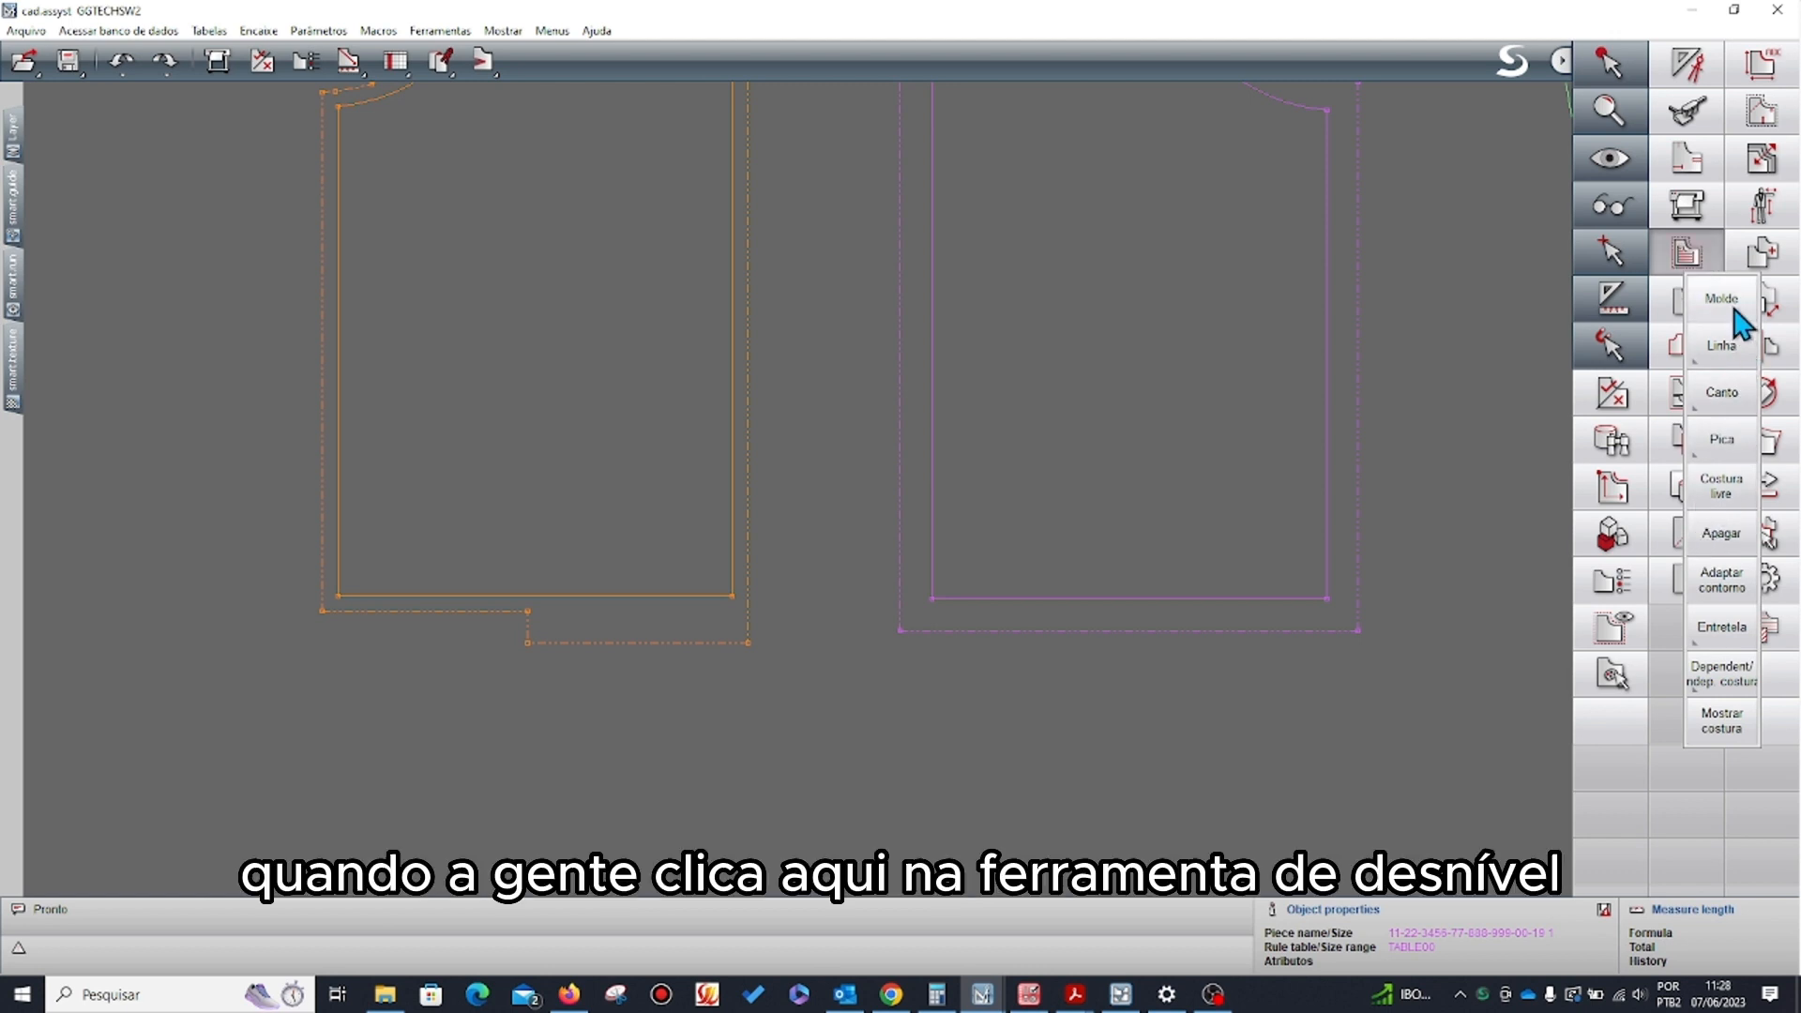
{"action": "left_click", "coordinate": [1721, 347]}
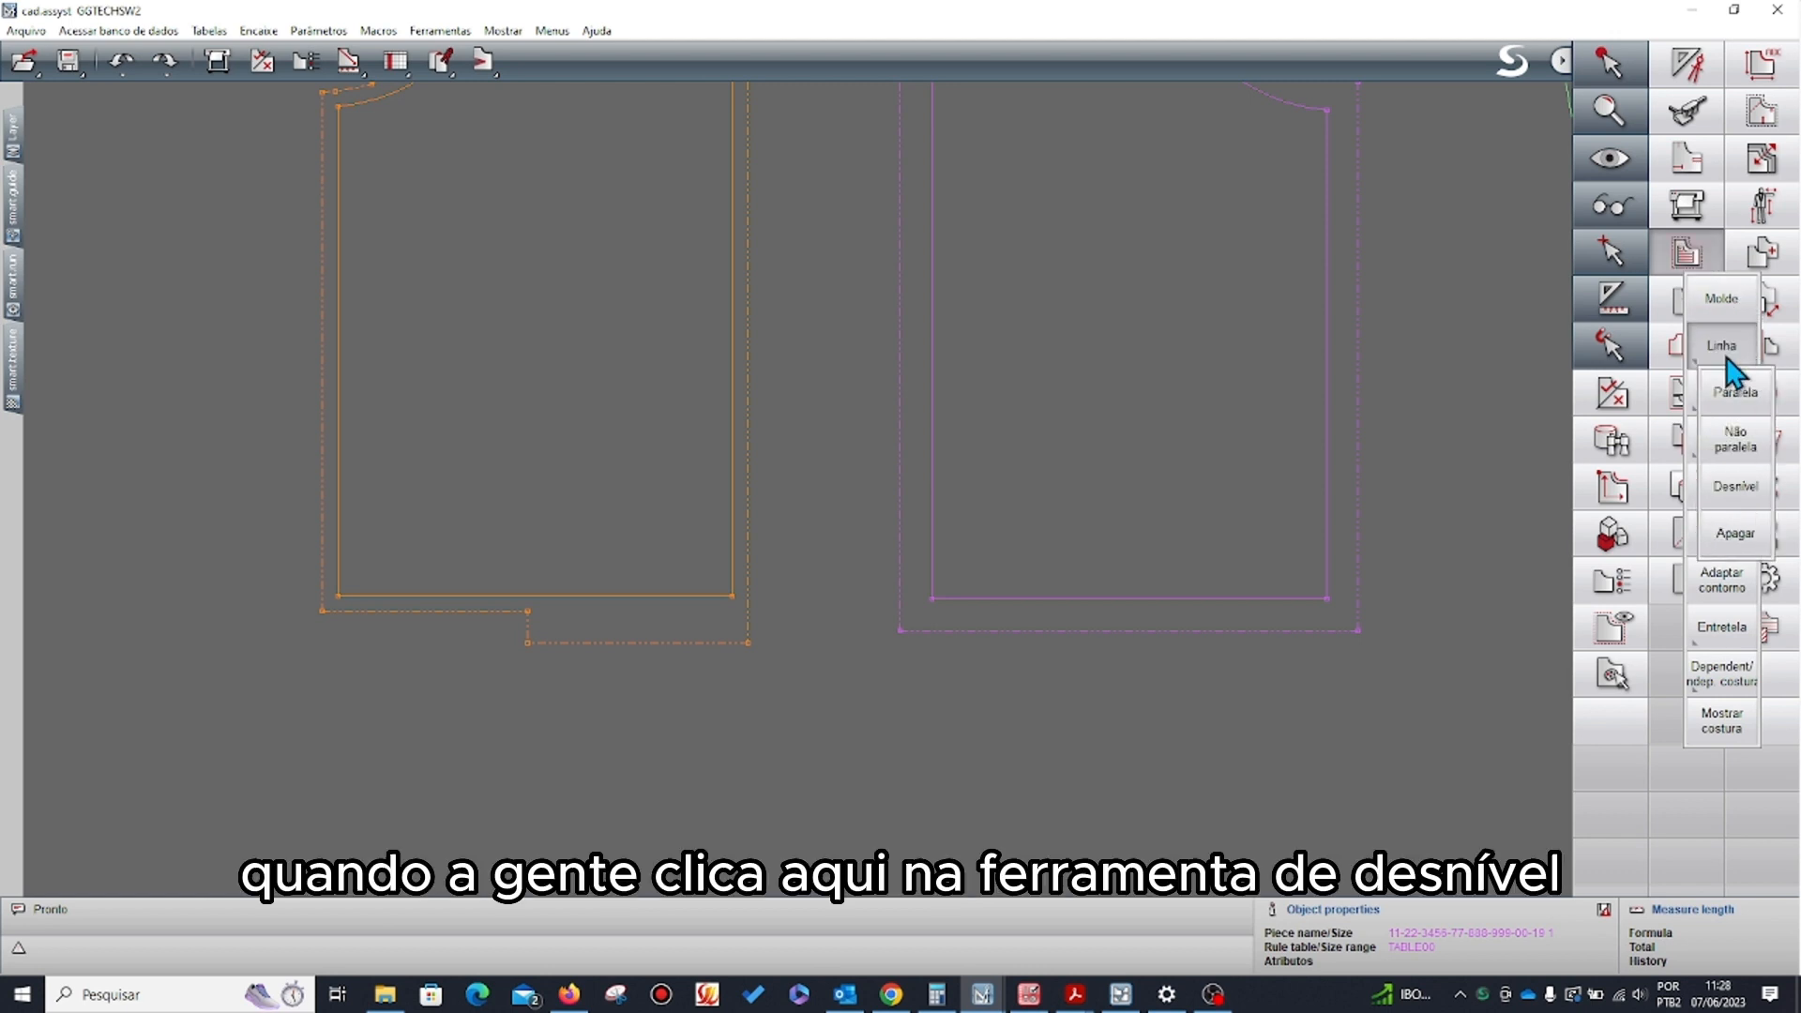
{"action": "left_click", "coordinate": [1737, 488]}
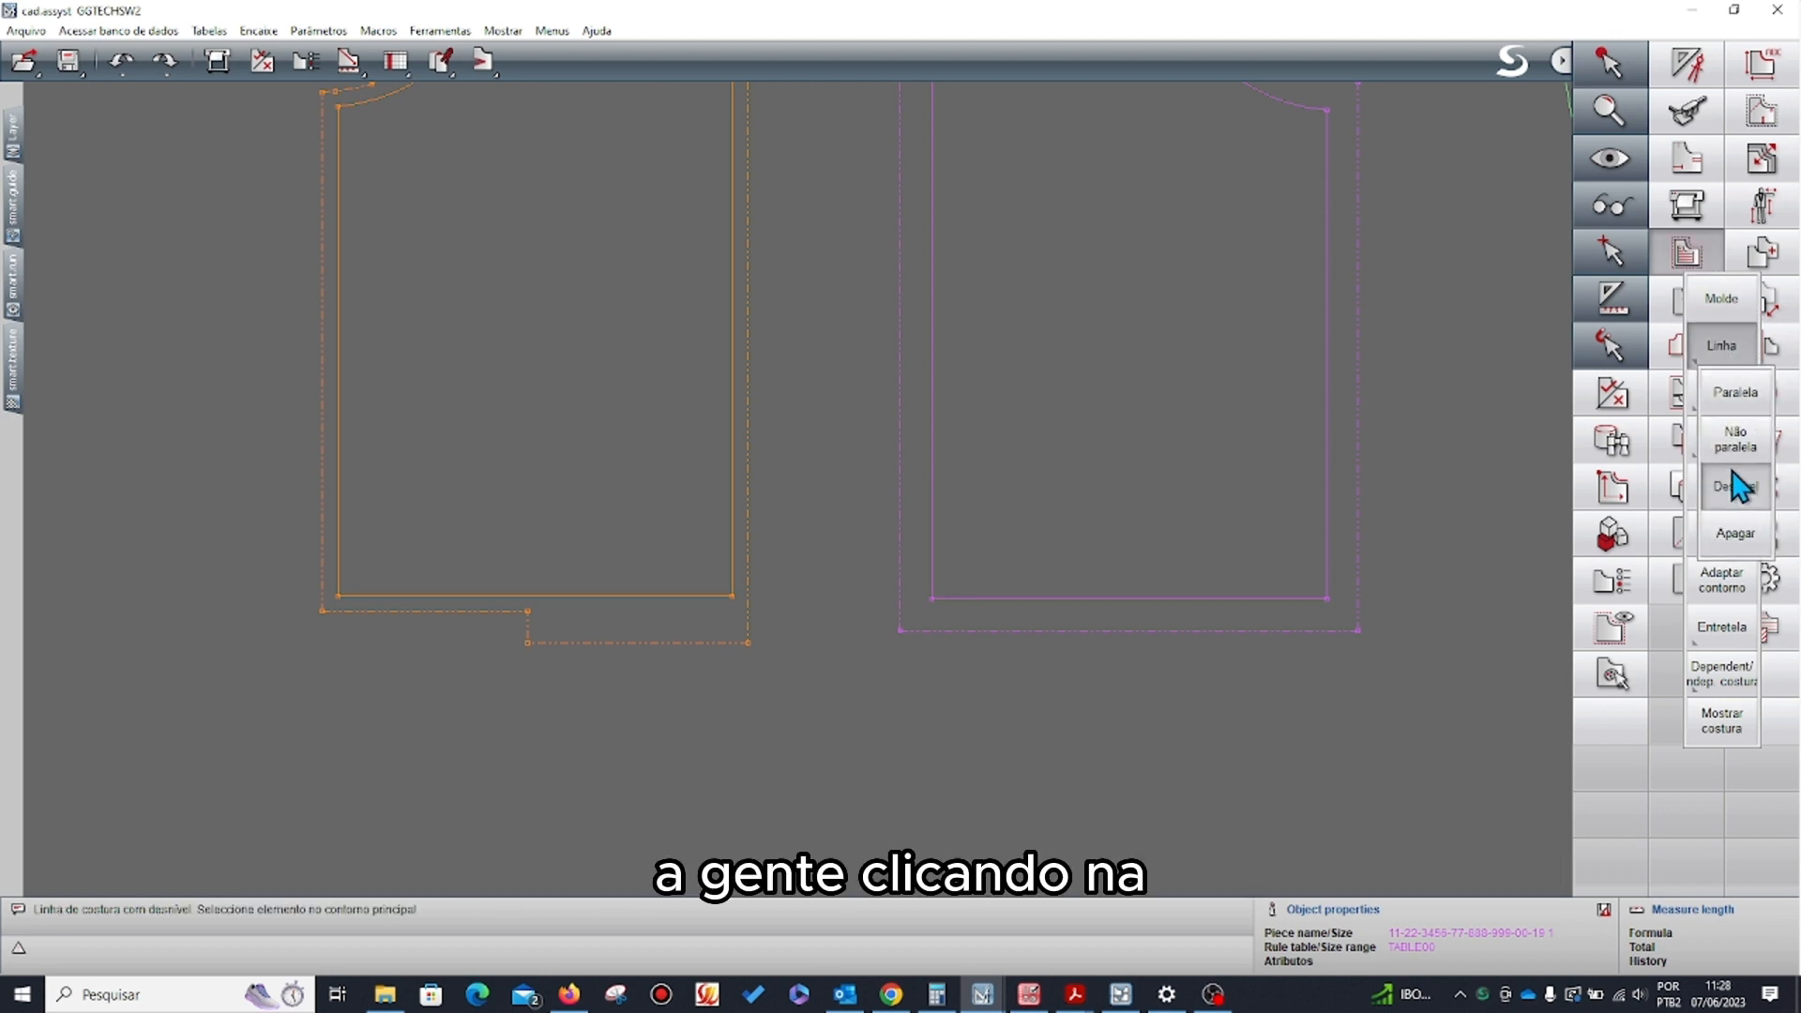
{"action": "left_click", "coordinate": [1141, 600]}
{"action": "left_click", "coordinate": [1270, 602]}
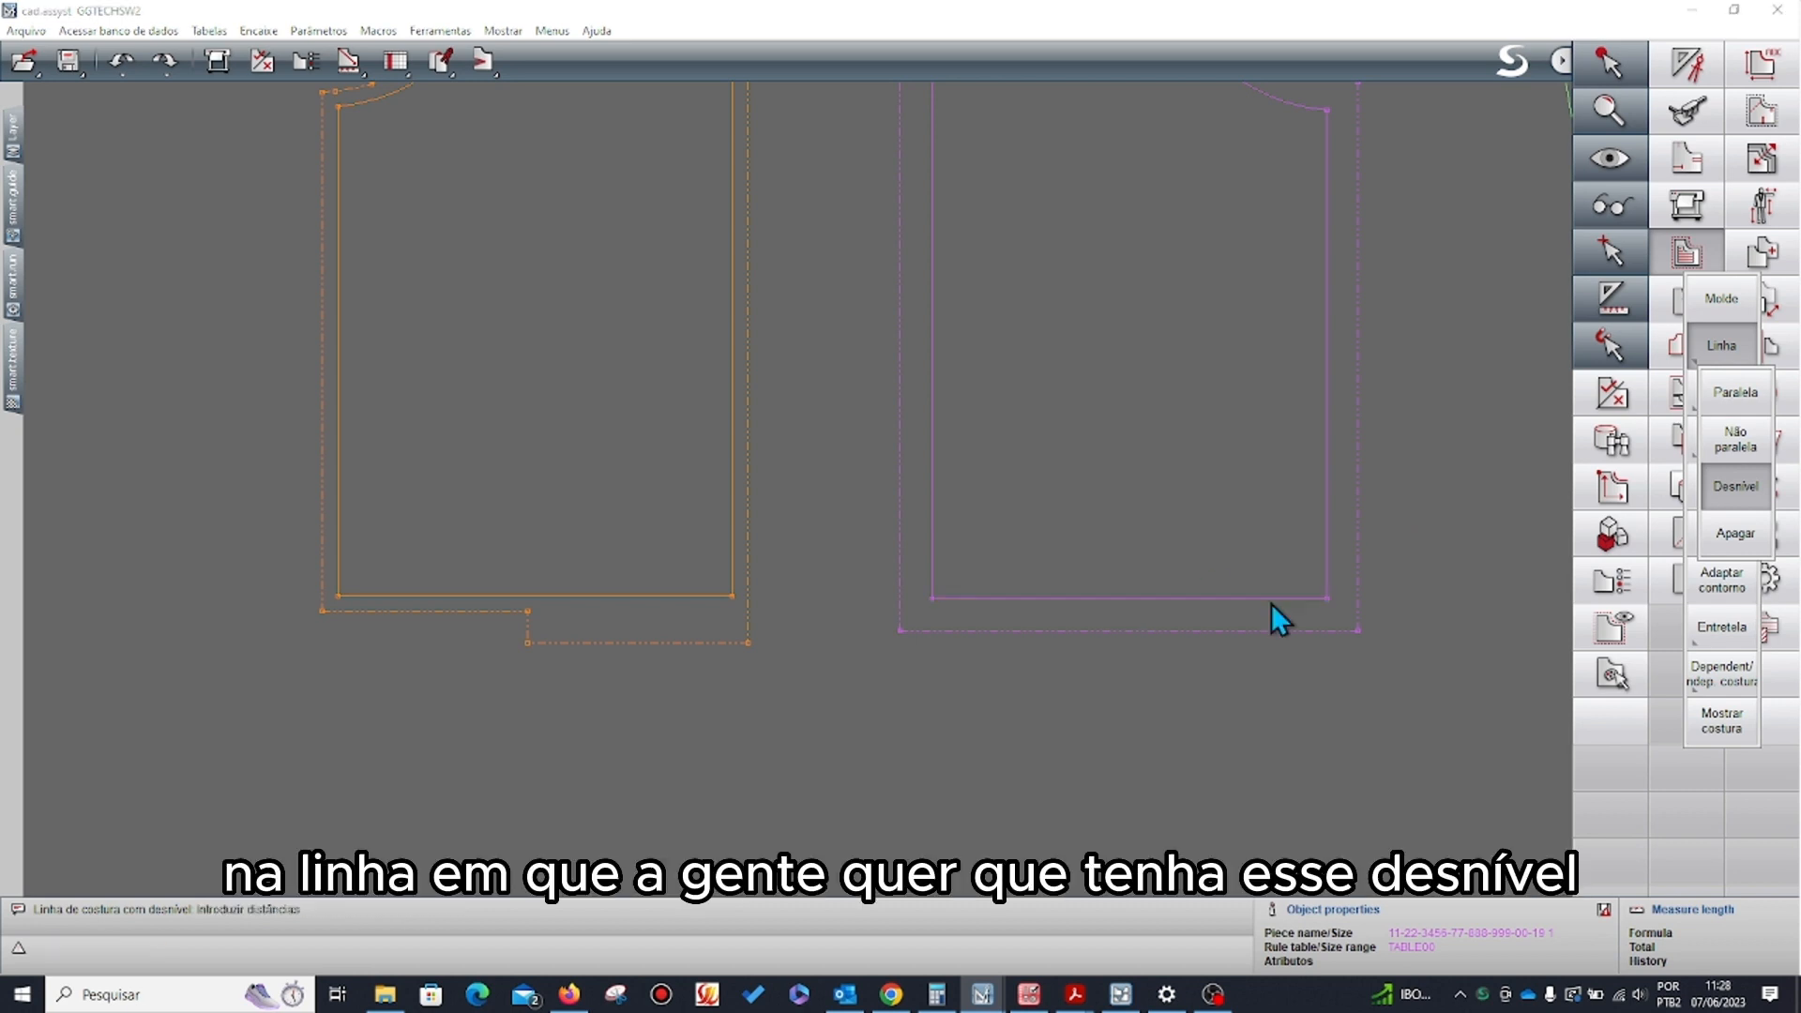
{"action": "left_click", "coordinate": [620, 442]}
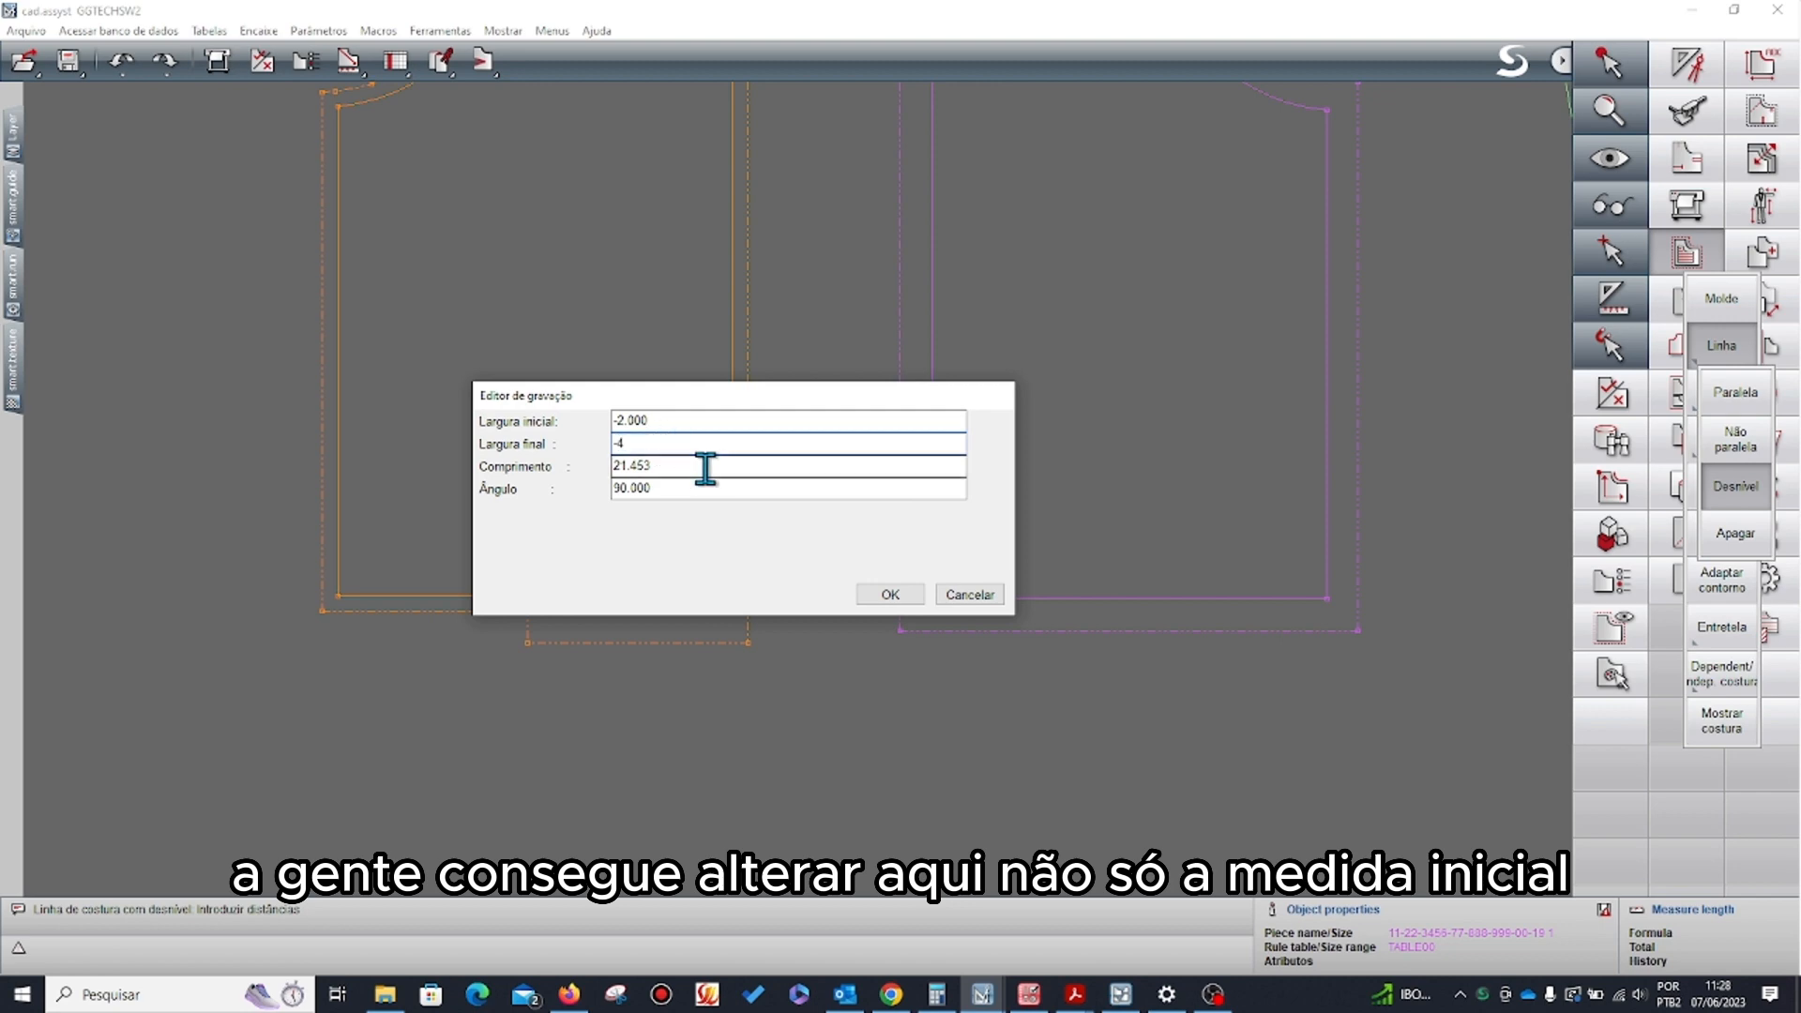
{"action": "key", "text": "Tab"}
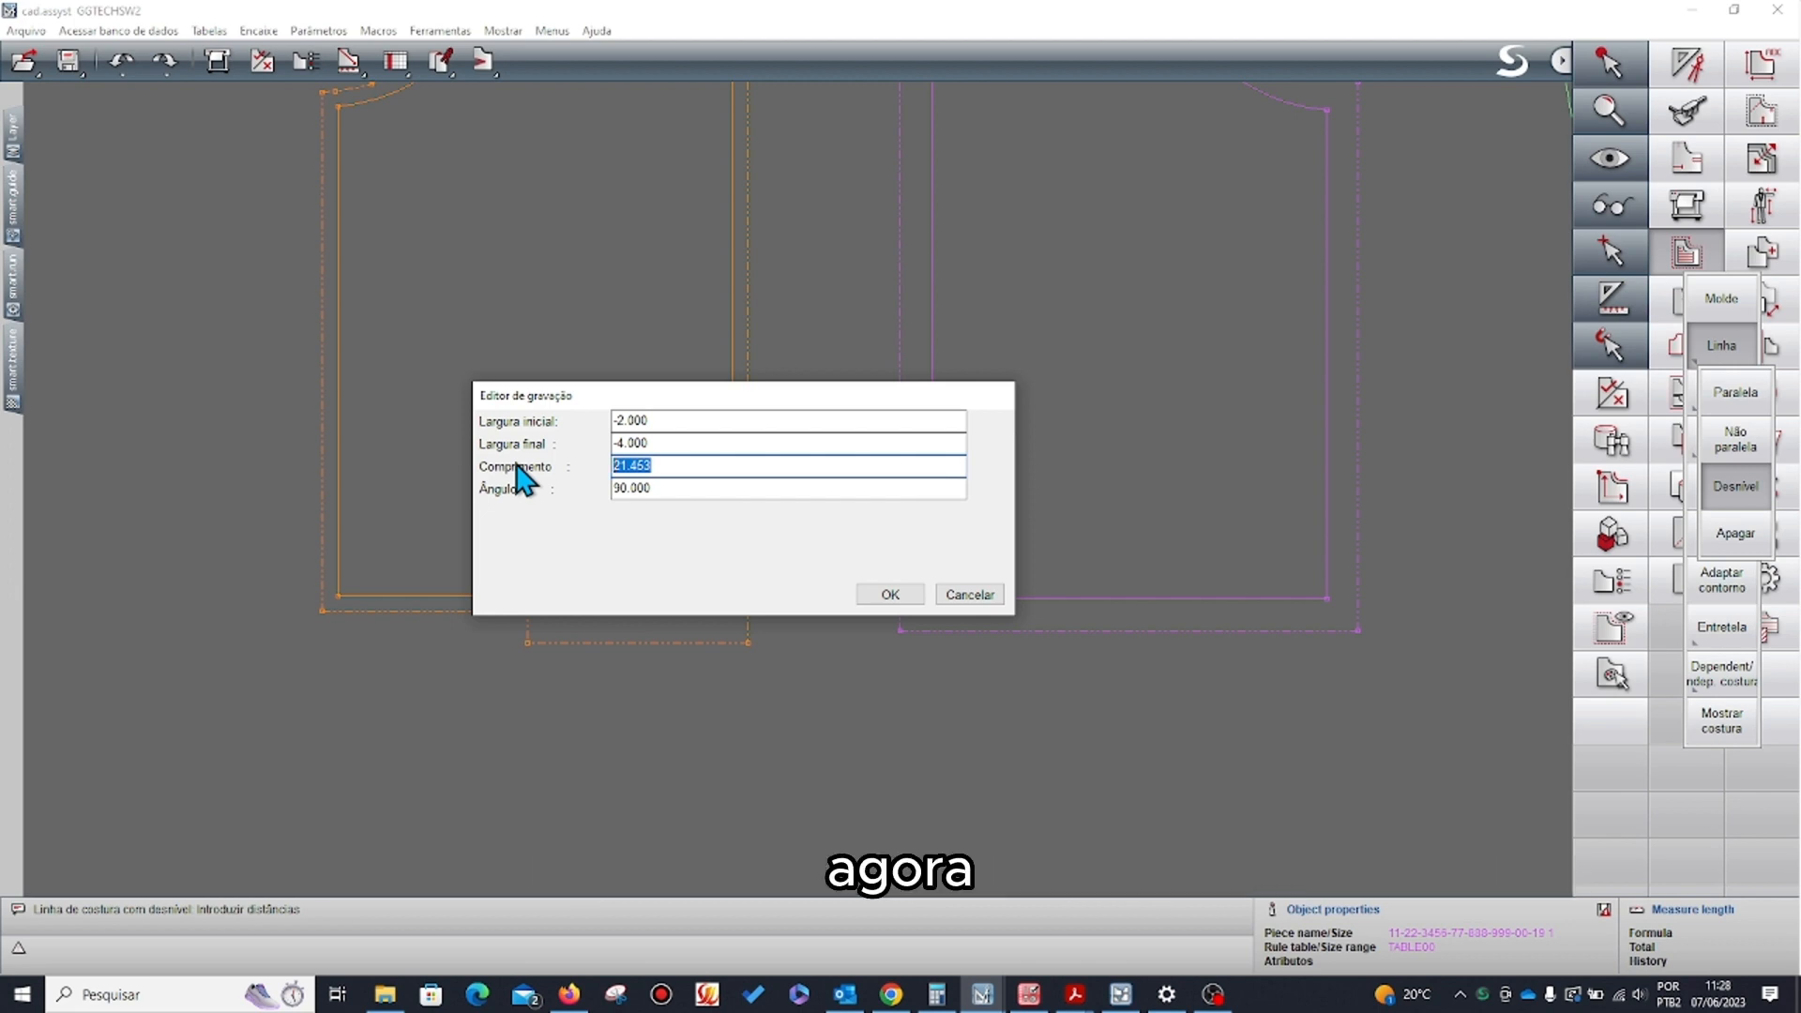
{"action": "type", "text": "15"}
{"action": "key", "text": "Tab"}
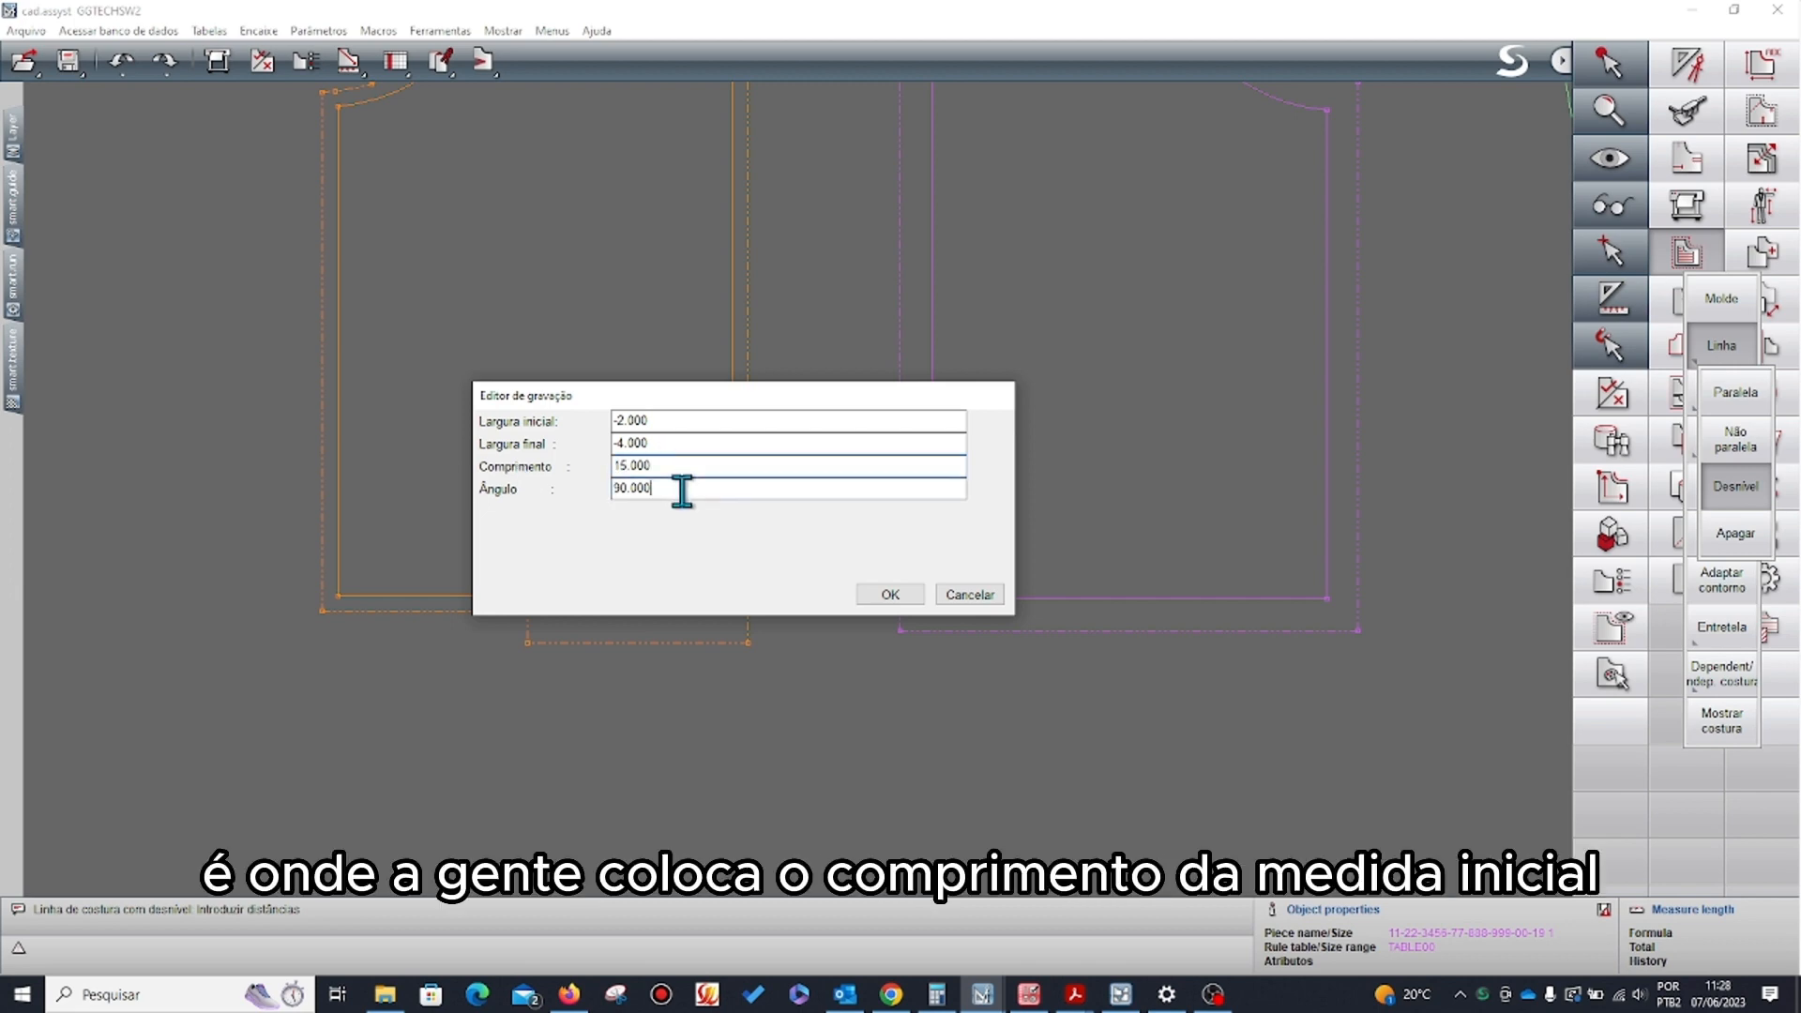
{"action": "left_click", "coordinate": [907, 597]}
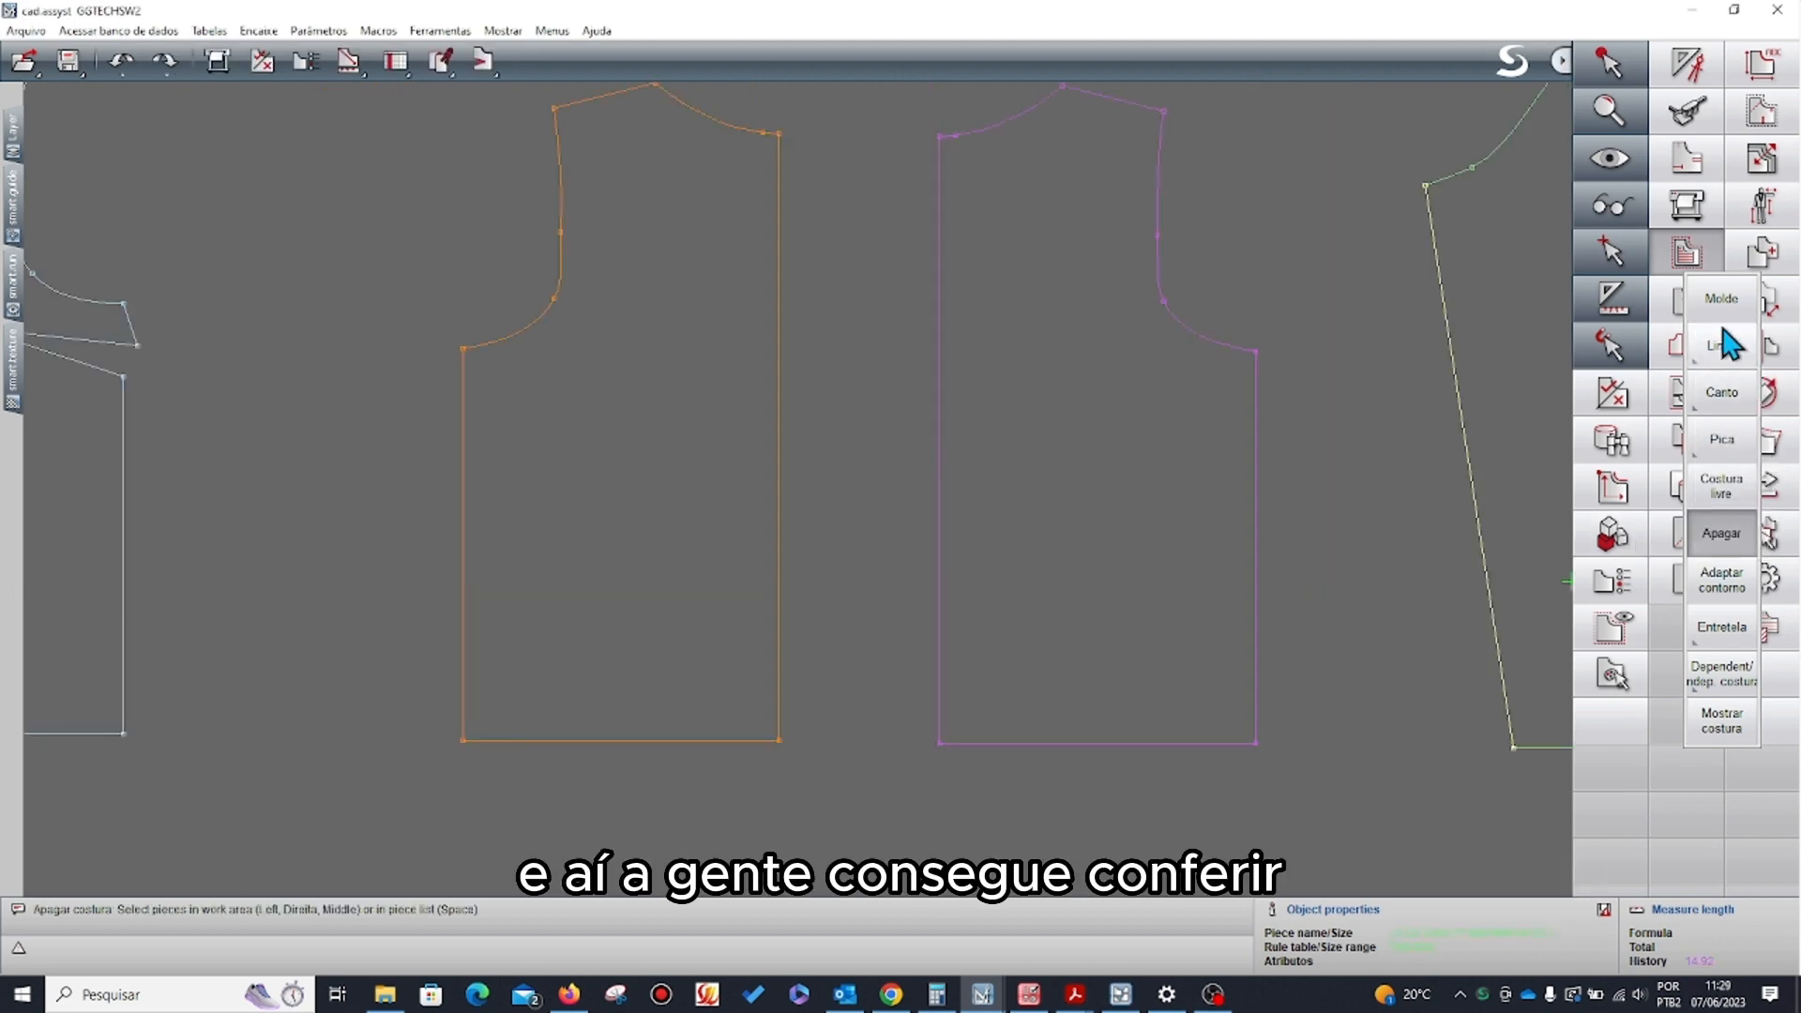
- Set the whole-piece (Molde) seam distance to -1 cm and apply it around the orange bodice piece
{"action": "left_click", "coordinate": [1732, 310]}
{"action": "left_click", "coordinate": [684, 396]}
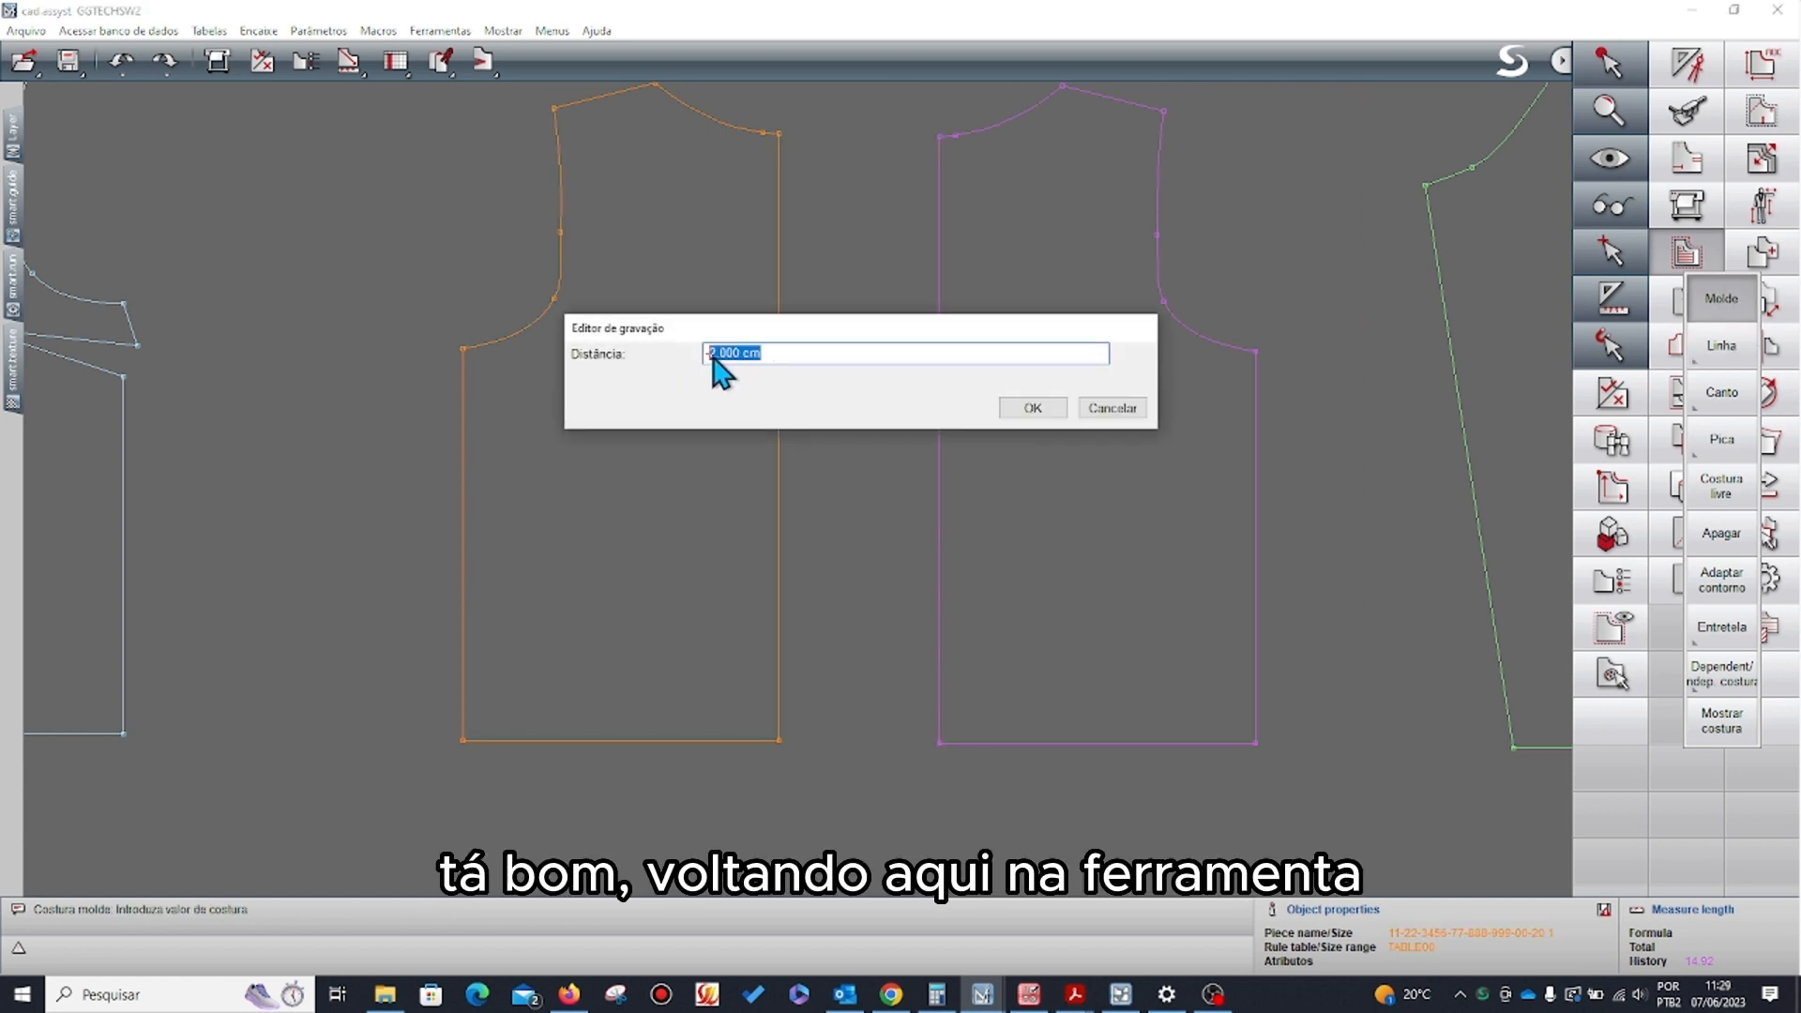
{"action": "type", "text": "-1"}
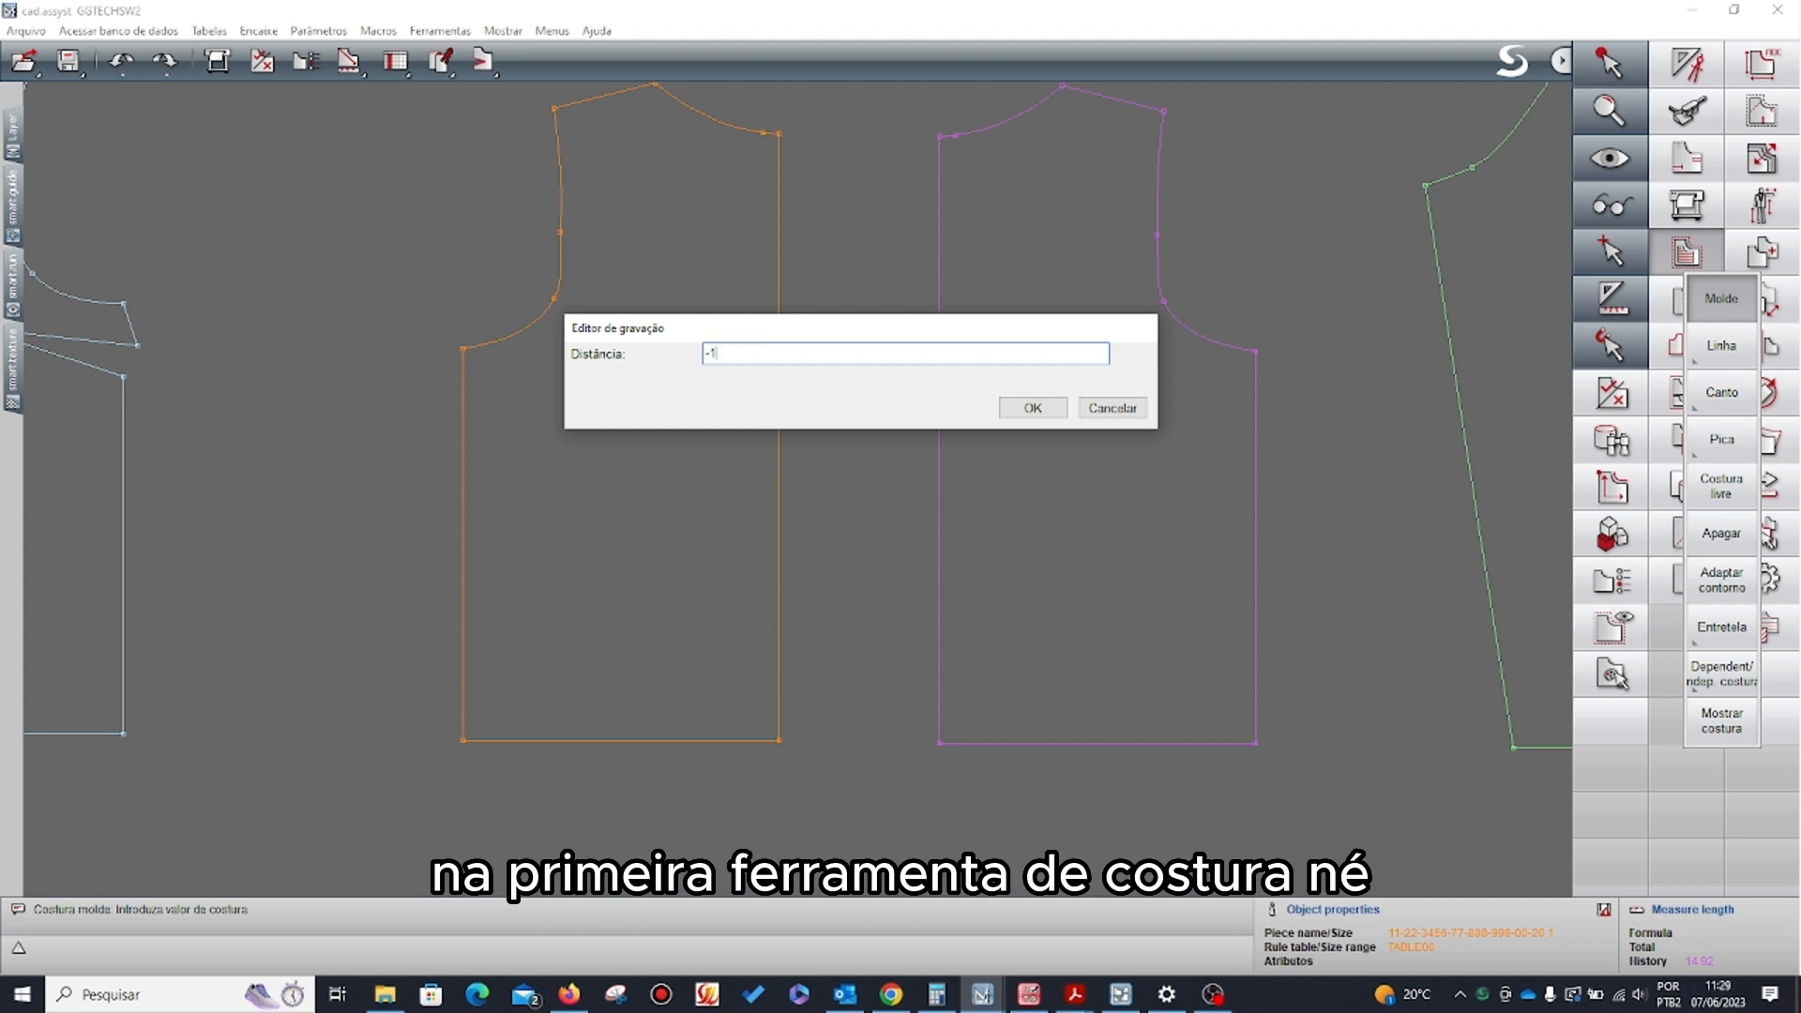
{"action": "left_click", "coordinate": [1031, 410]}
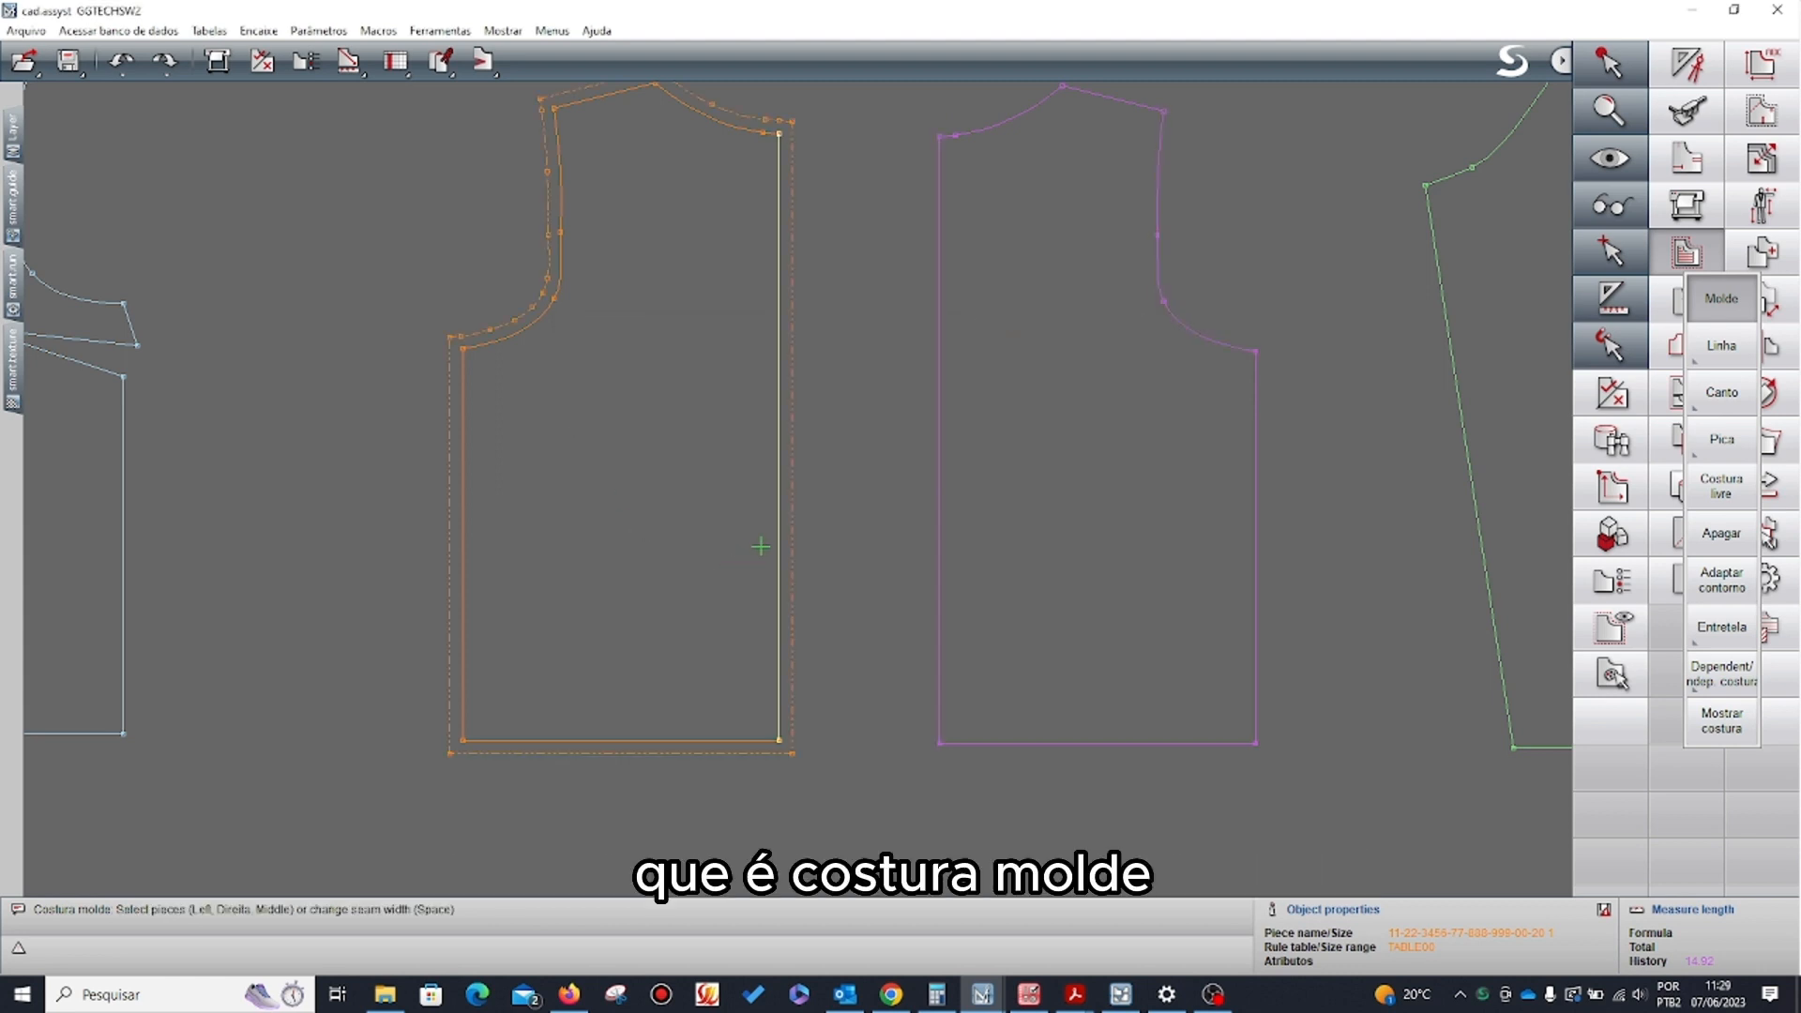
{"action": "right_click", "coordinate": [702, 387]}
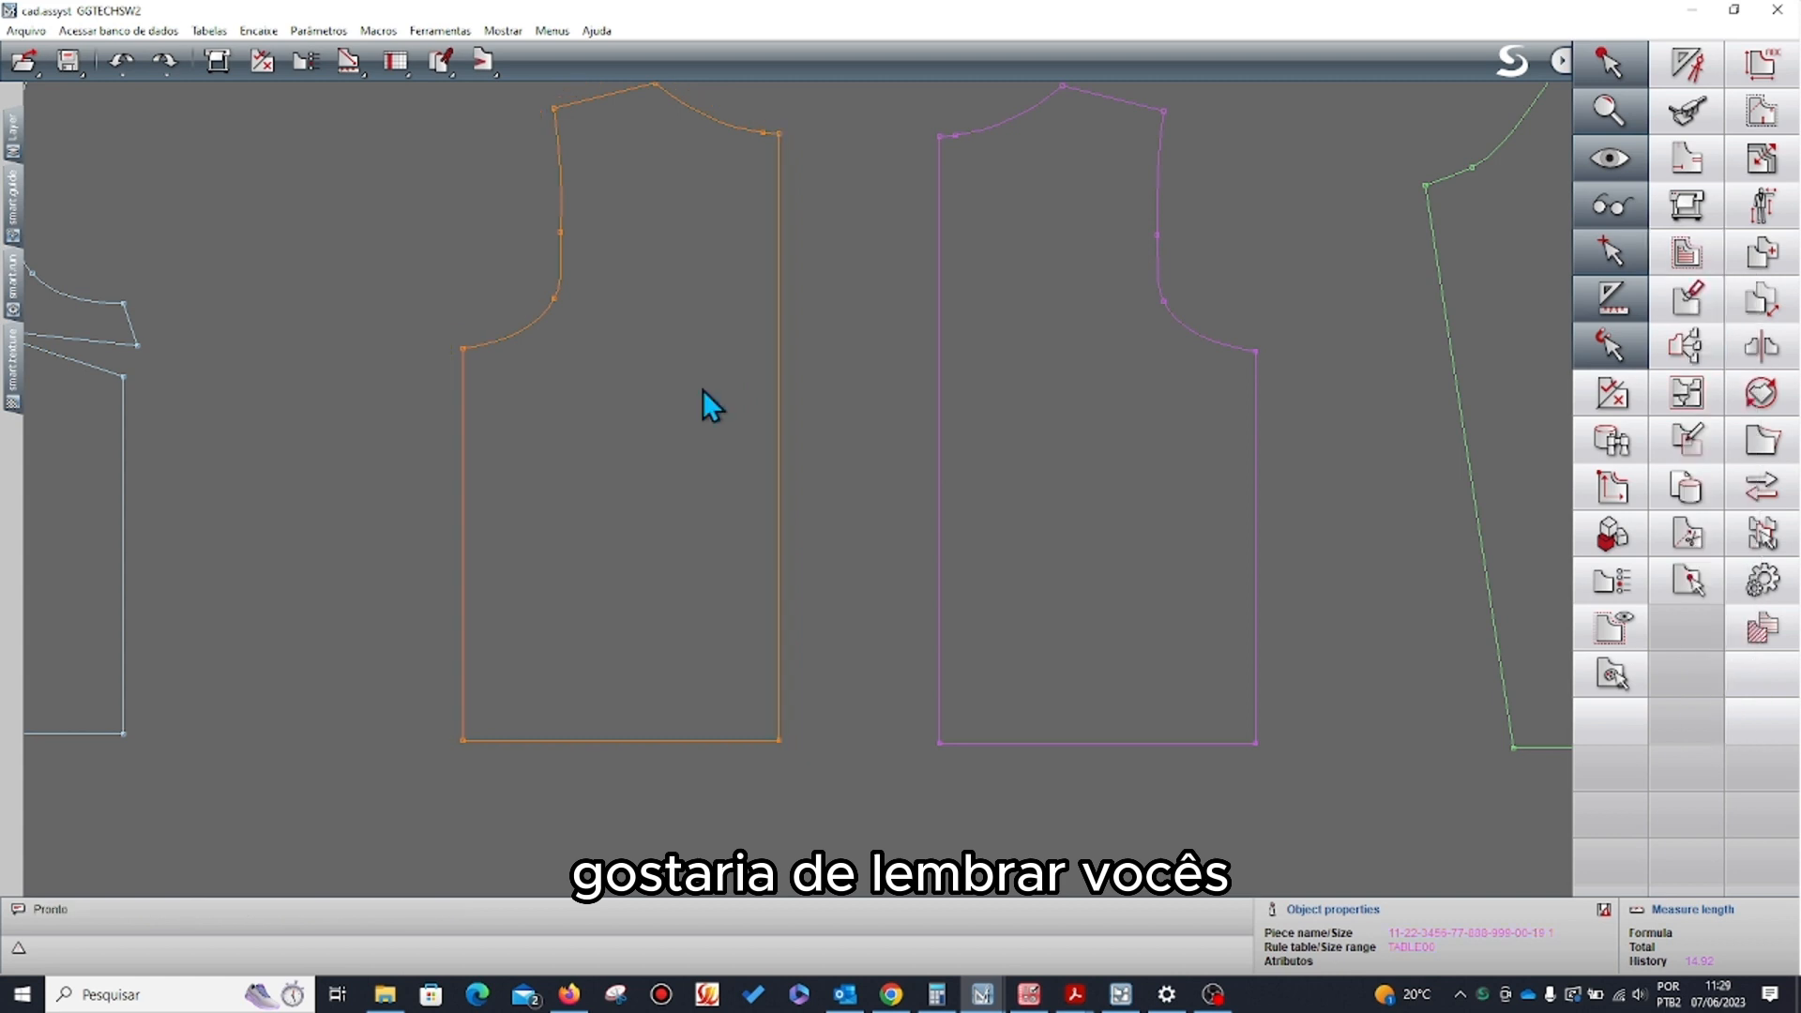
{"action": "left_click", "coordinate": [1698, 162]}
{"action": "left_click", "coordinate": [1722, 205]}
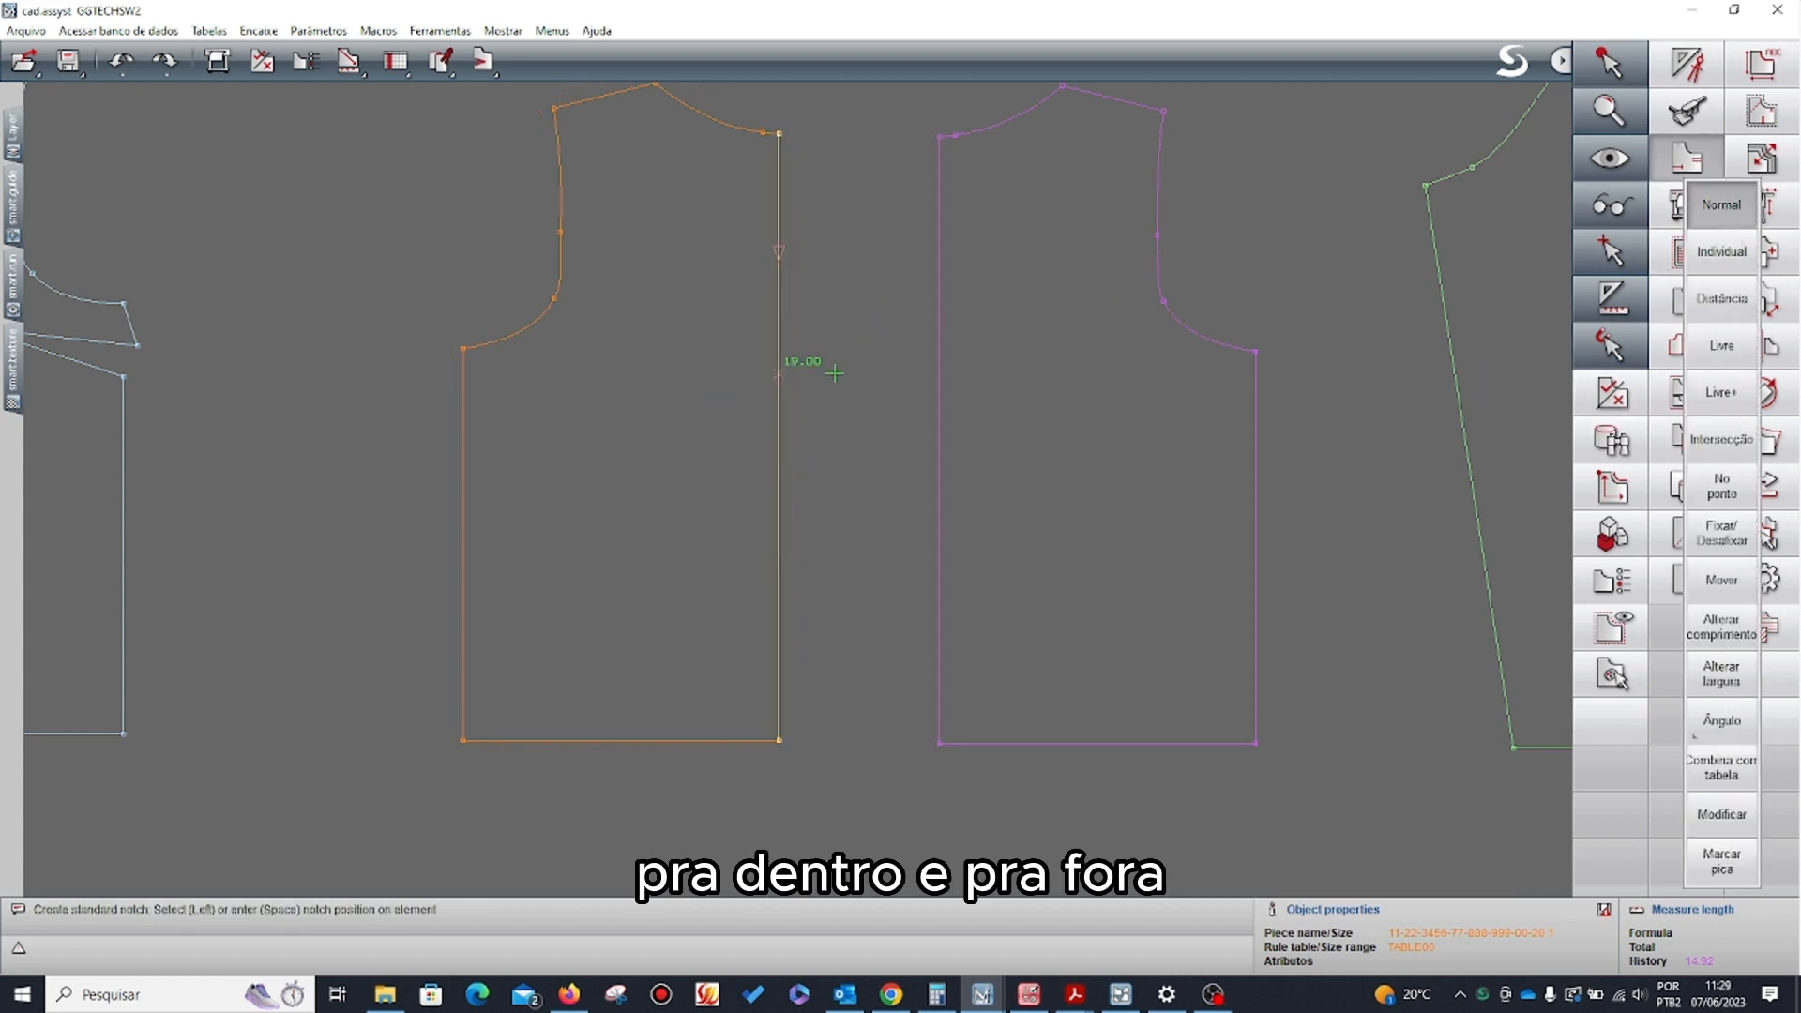
{"action": "left_click", "coordinate": [779, 387]}
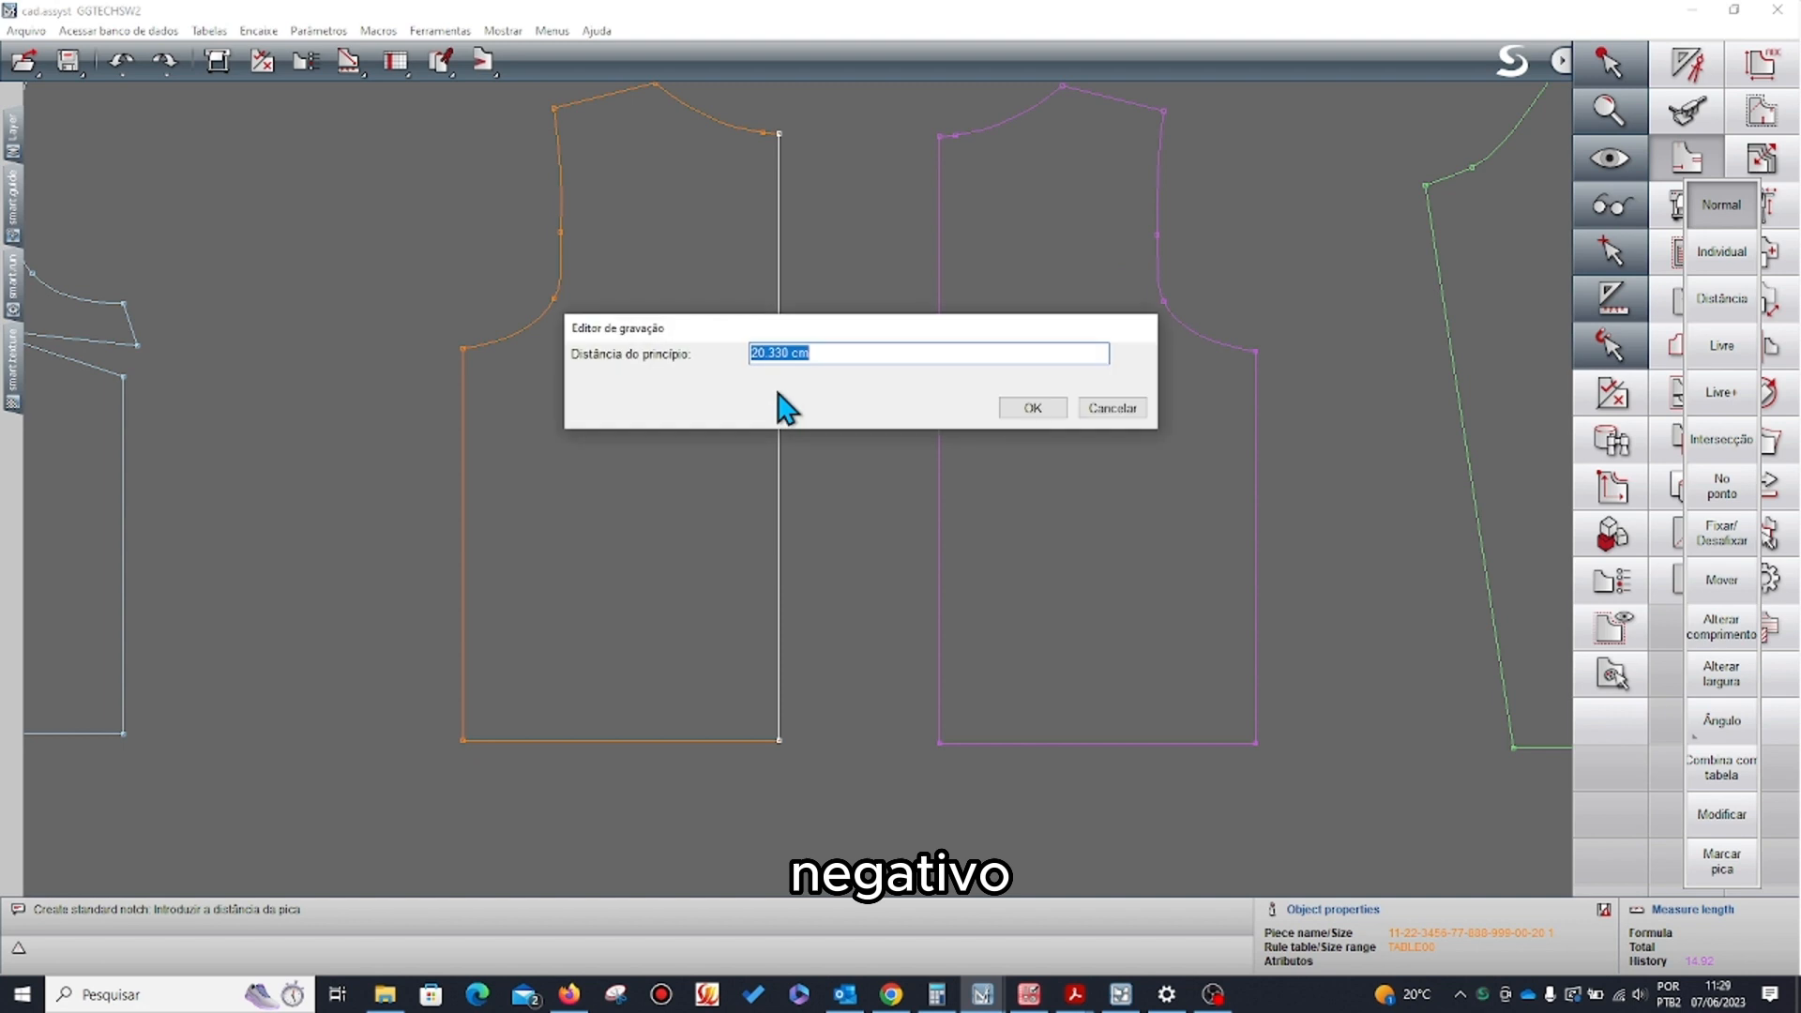
{"action": "left_click", "coordinate": [1107, 408]}
- Add a whole-piece seam allowance of -1 cm around the orange bodice piece
{"action": "left_click", "coordinate": [1687, 251]}
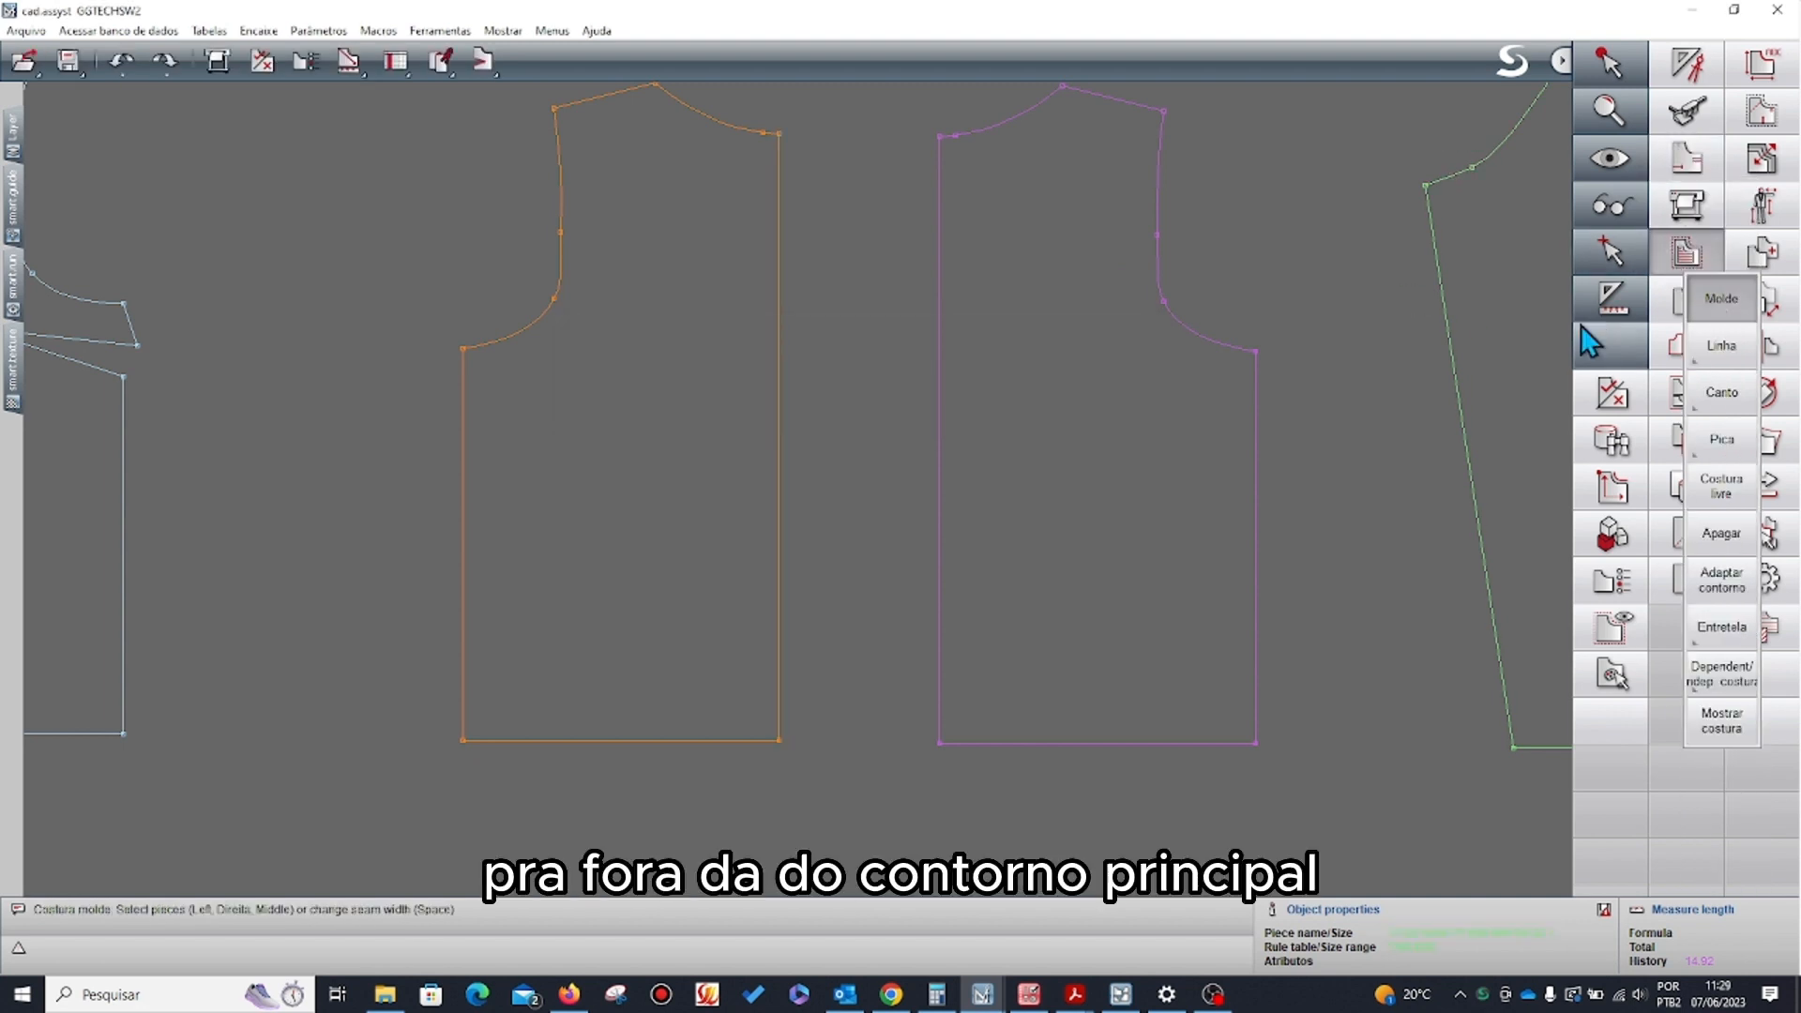
{"action": "left_click", "coordinate": [779, 425]}
{"action": "left_click", "coordinate": [1013, 409]}
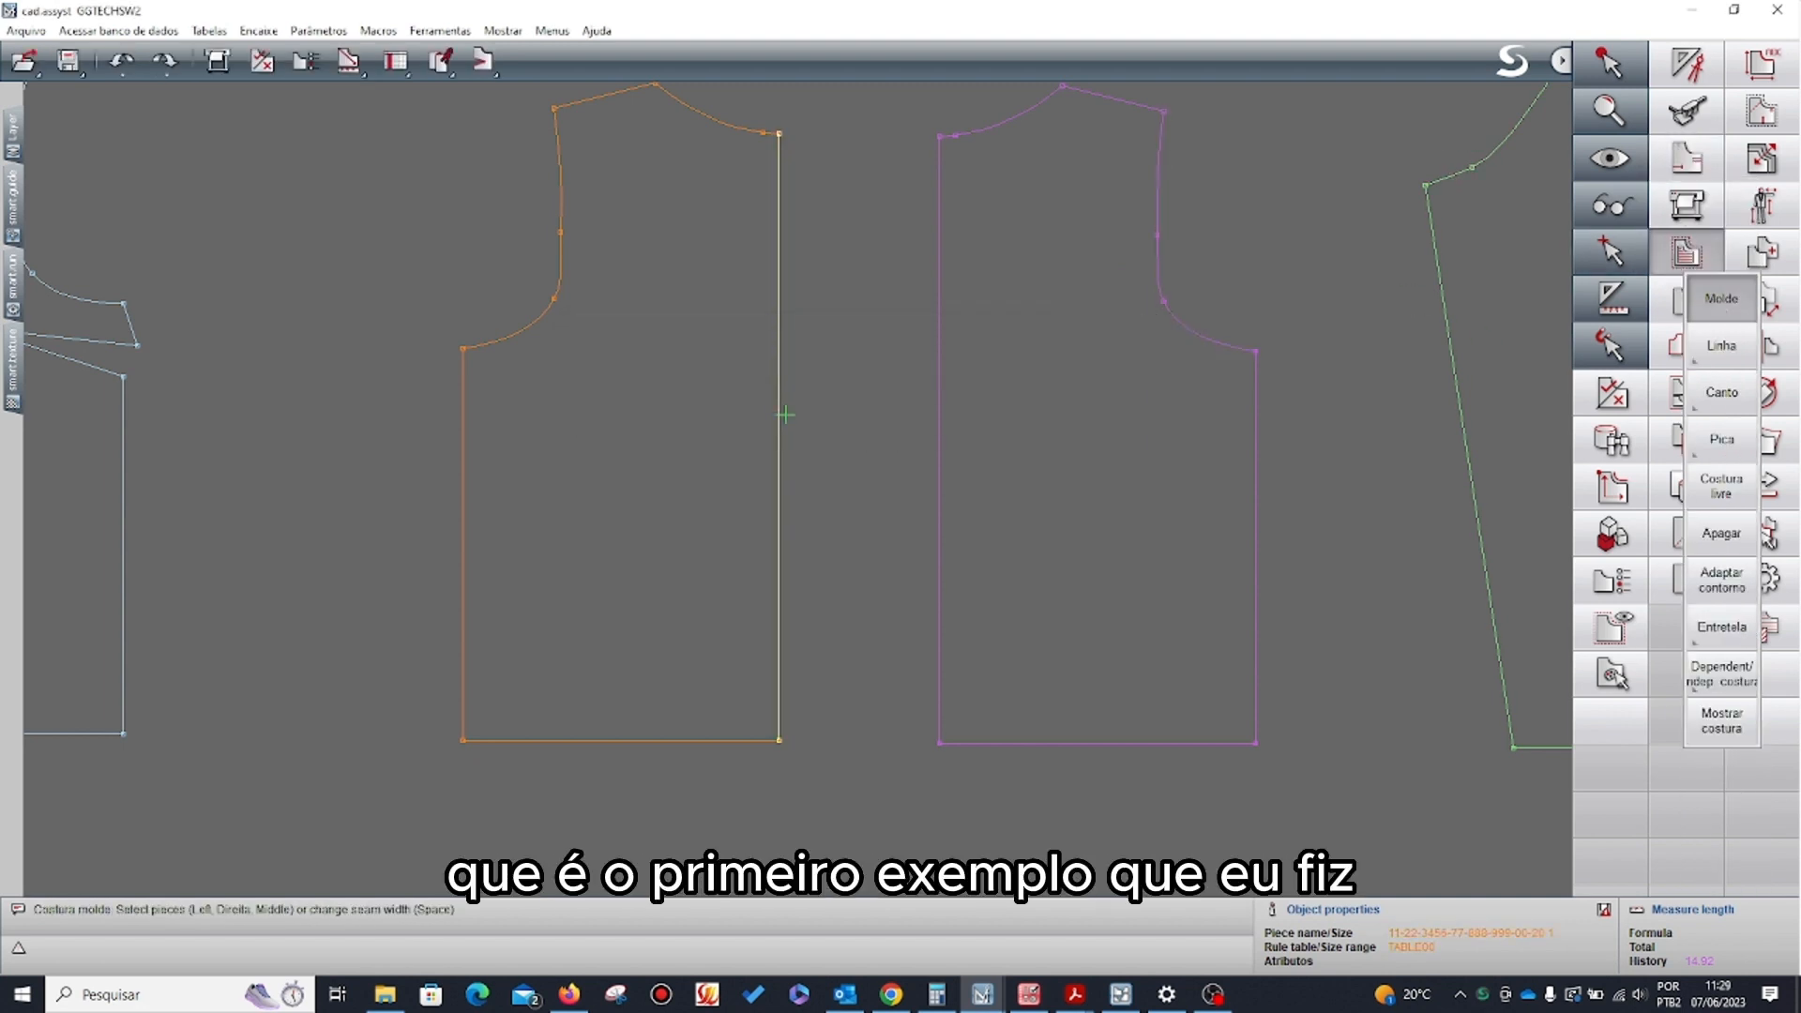
{"action": "left_click", "coordinate": [779, 413]}
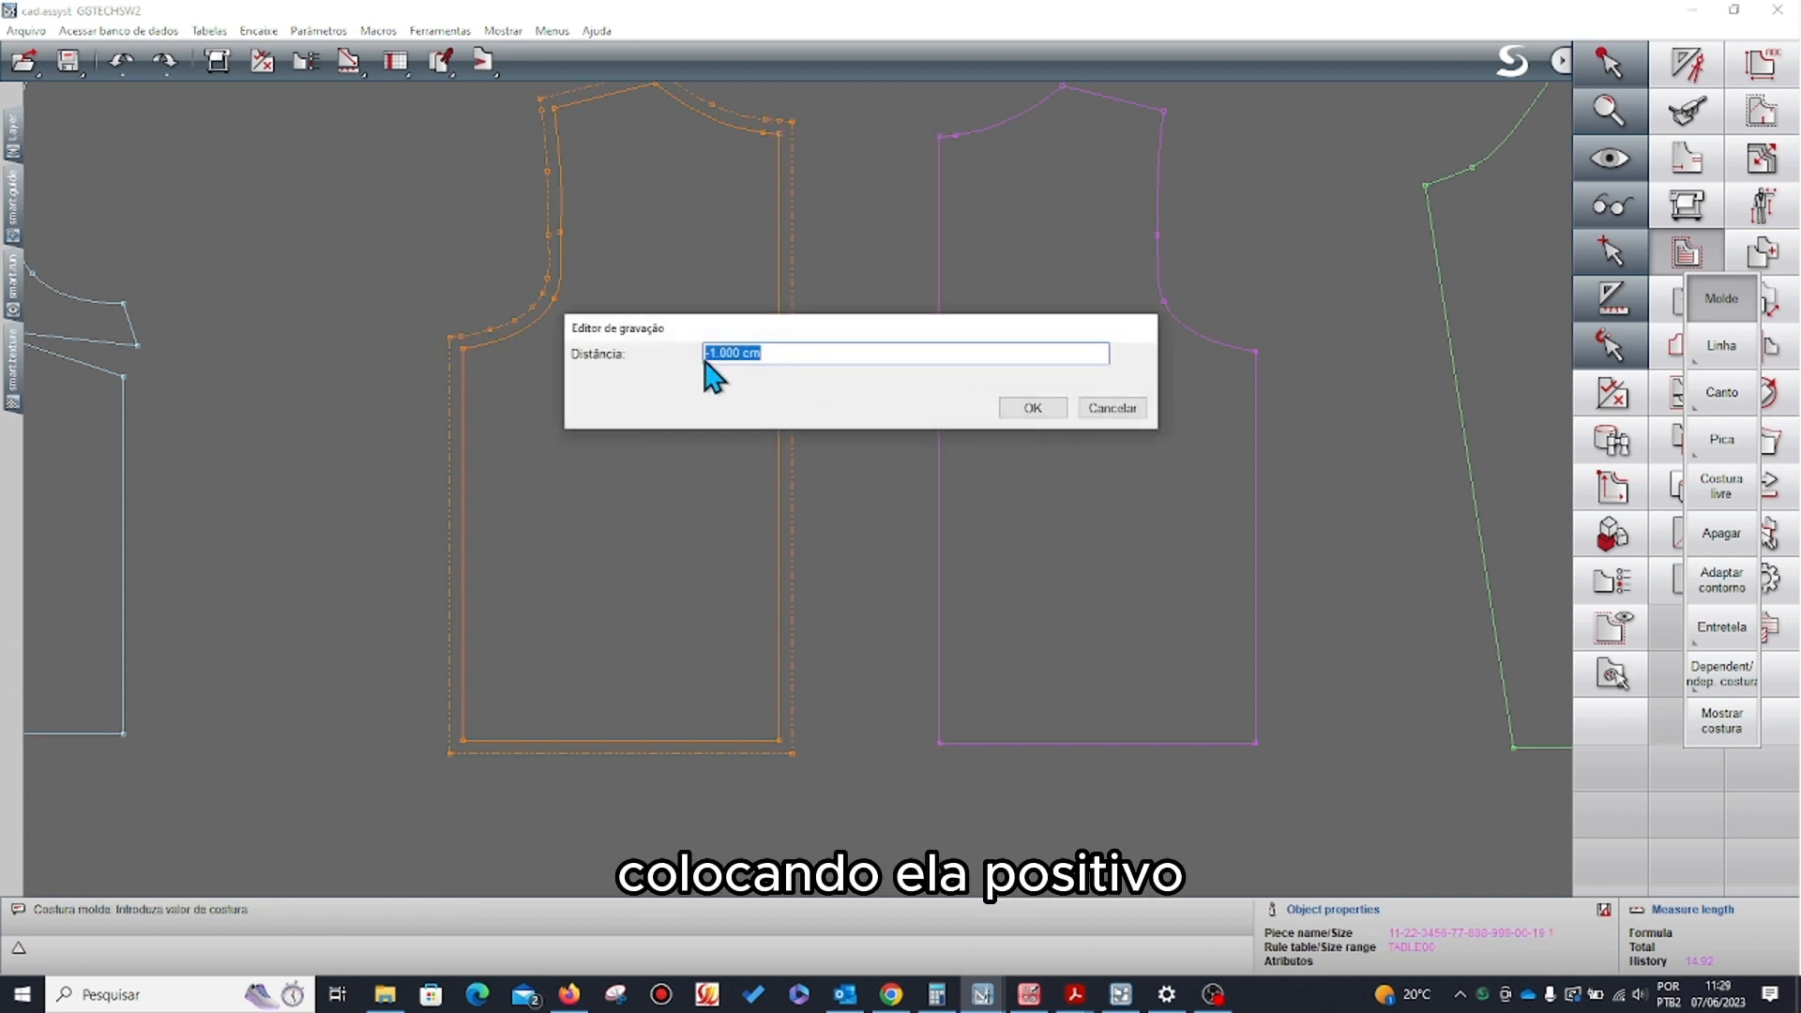
- Set the whole-piece seam distance to 1 cm and apply it to the purple bodice piece
{"action": "left_click", "coordinate": [708, 355]}
{"action": "key", "text": "BackSpace"}
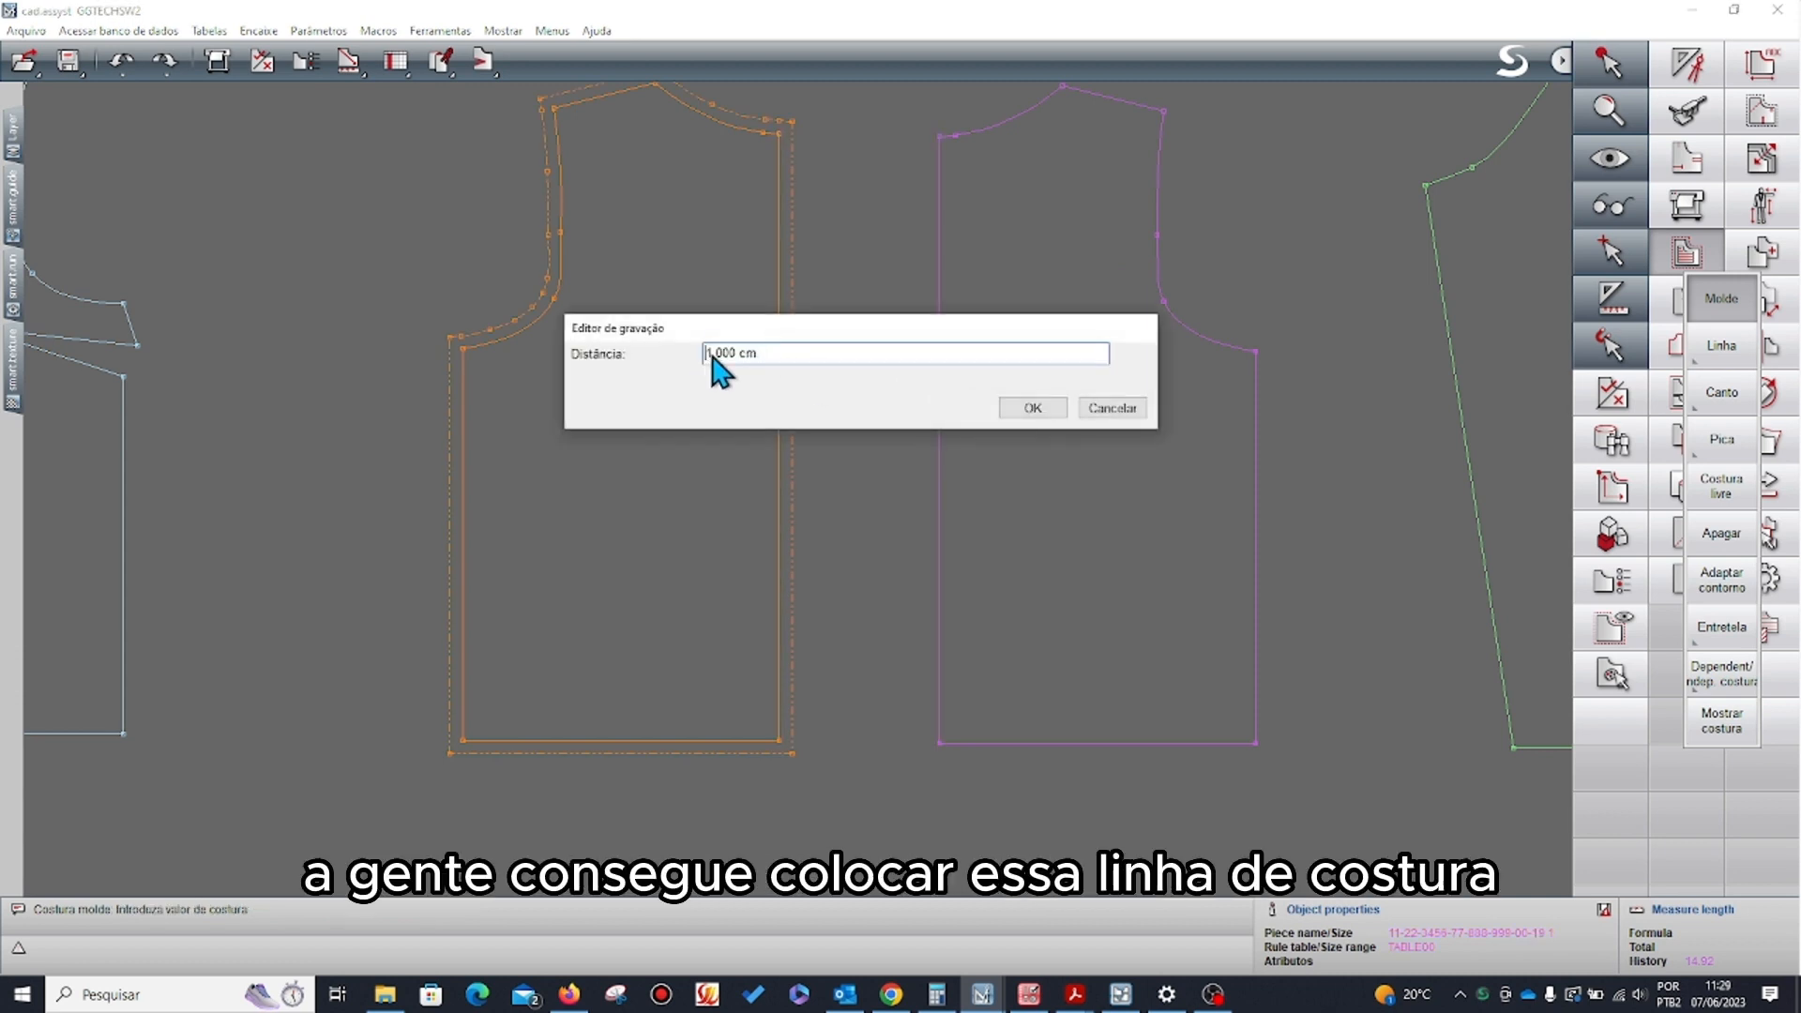
{"action": "left_click", "coordinate": [1023, 409]}
{"action": "left_click", "coordinate": [940, 406]}
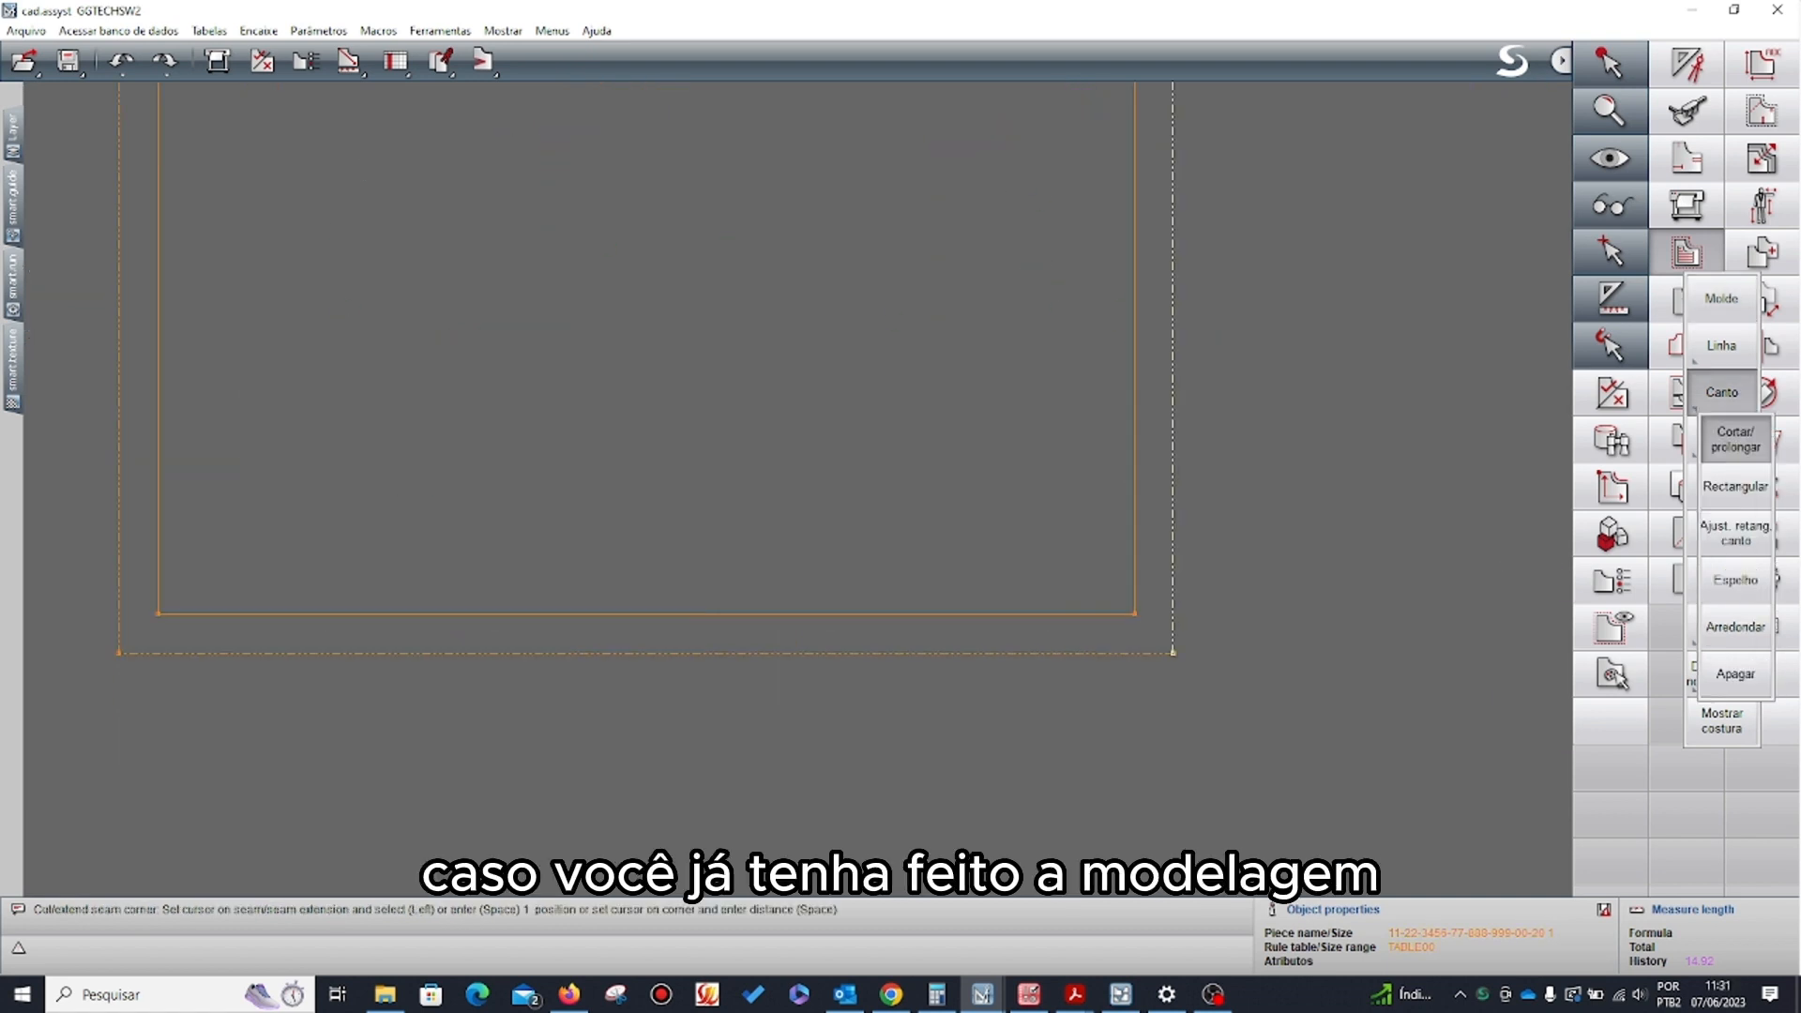
- Try a diagonal cut across the seam corner at the right end of the orange bodice's hem with Cut/extend (Cortar/prolongar)
{"action": "scroll", "coordinate": [1392, 550], "scroll_direction": "up", "scroll_amount": 3}
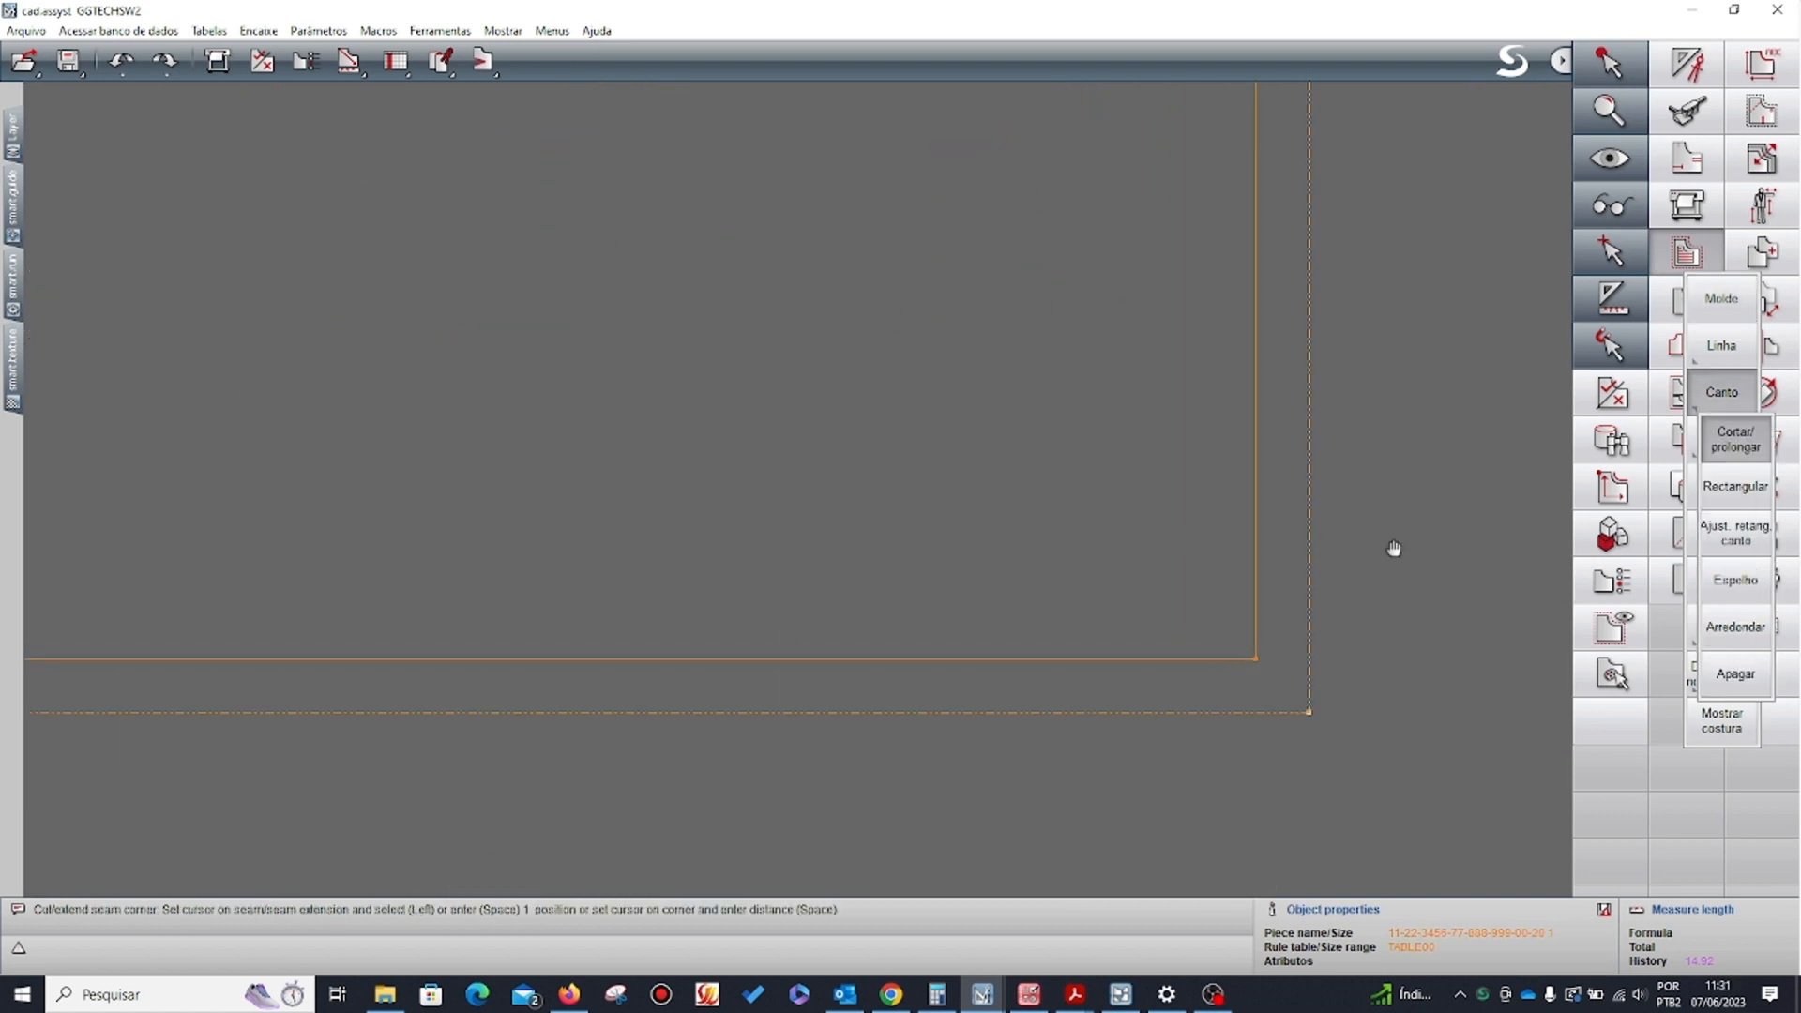
{"action": "middle_click_drag", "start_coordinate": [1392, 551], "coordinate": [1062, 315]}
{"action": "scroll", "coordinate": [1062, 315], "scroll_direction": "up", "scroll_amount": 2}
{"action": "scroll", "coordinate": [1027, 413], "scroll_direction": "up", "scroll_amount": 3}
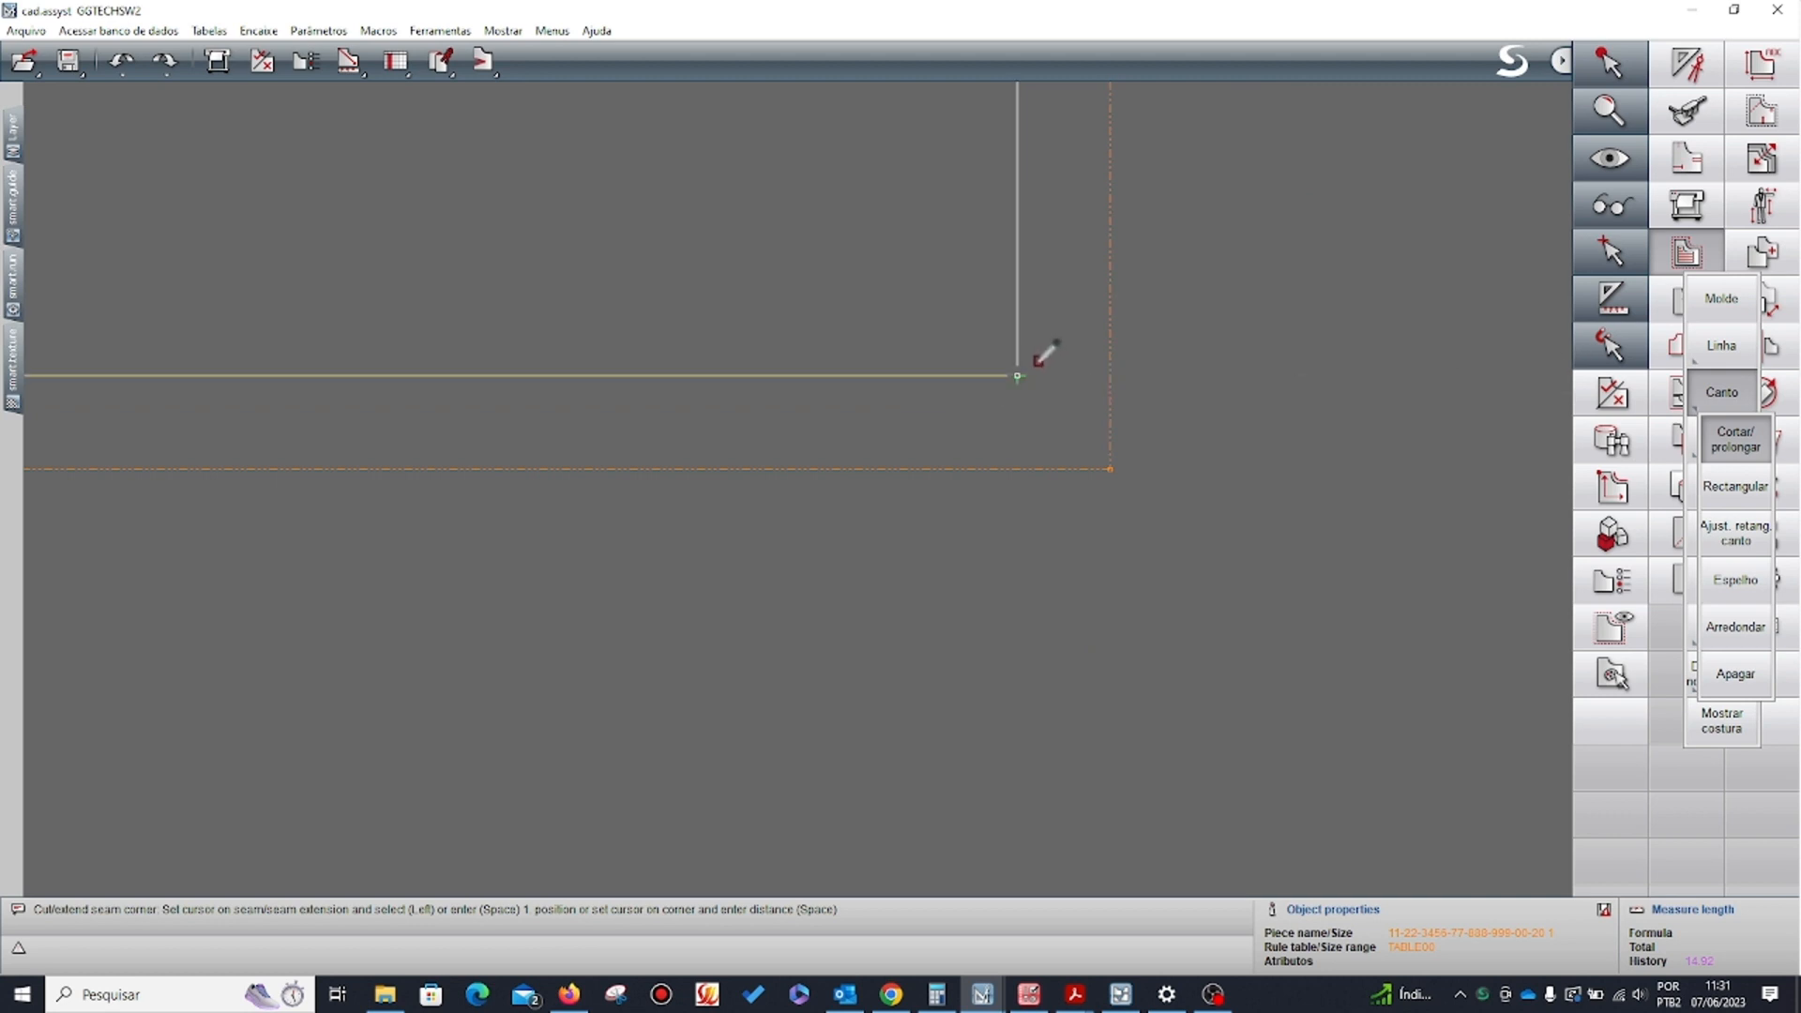
{"action": "left_click", "coordinate": [1002, 469]}
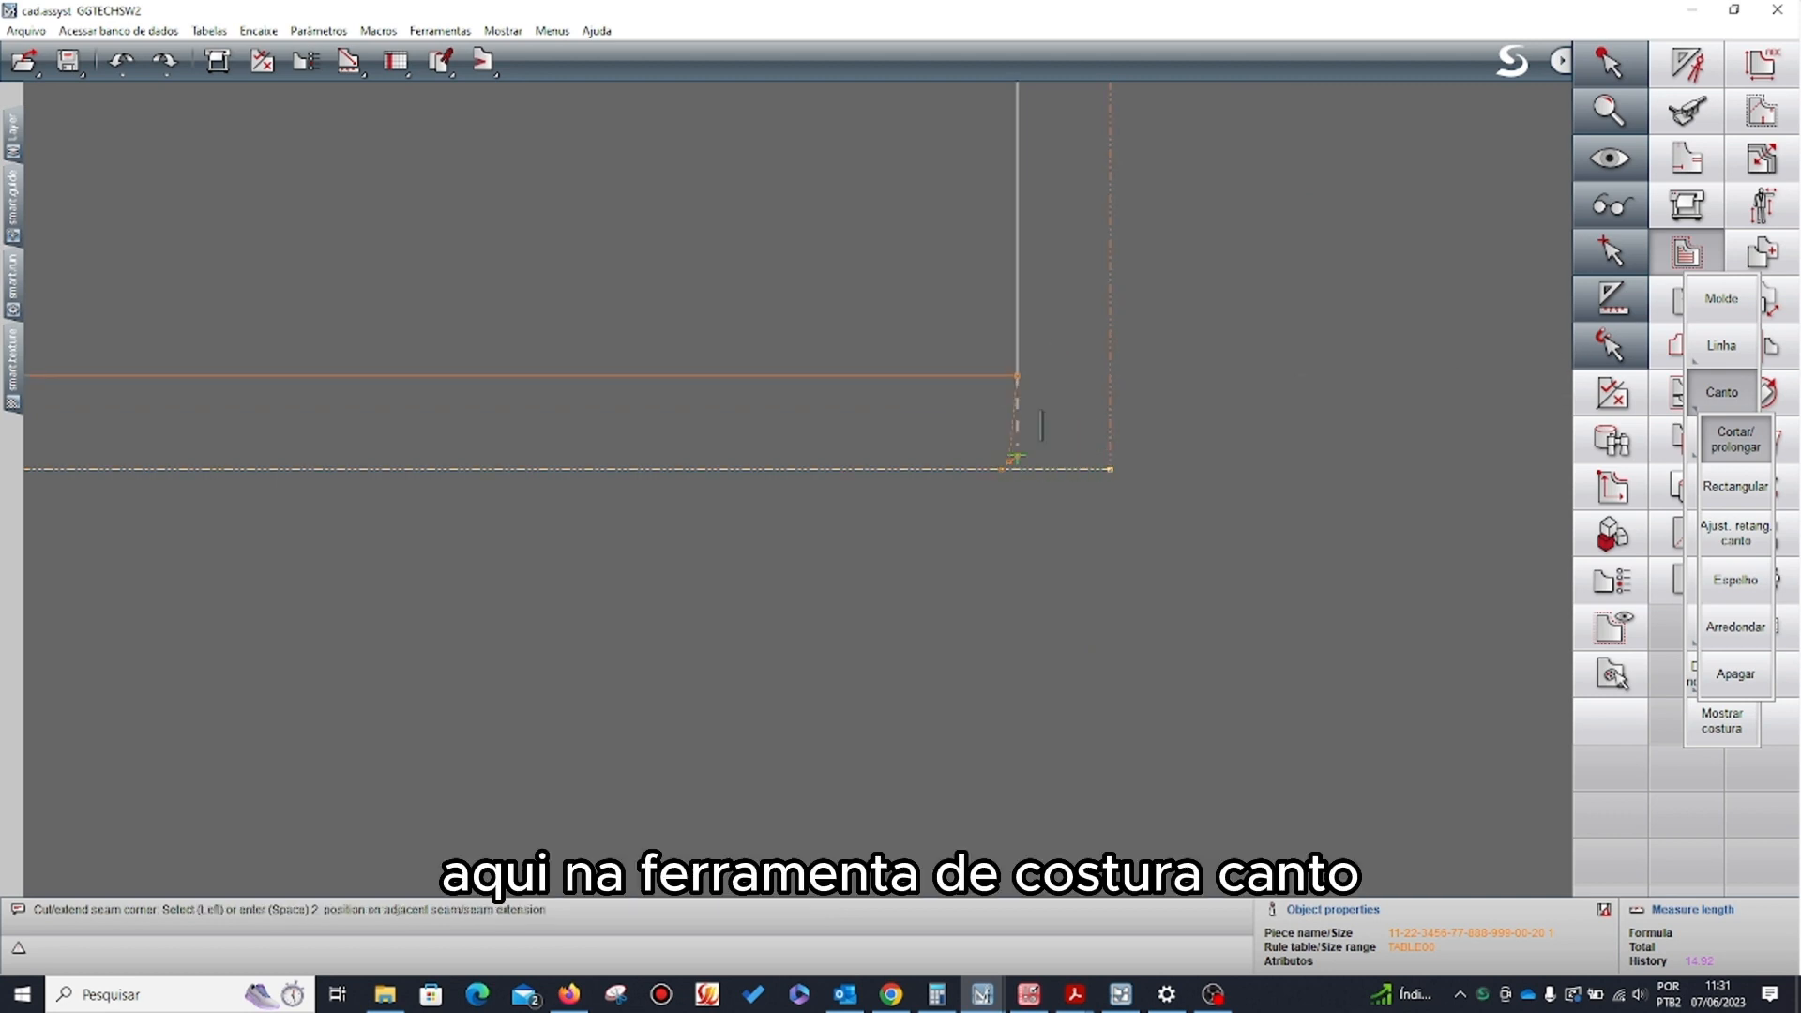
{"action": "left_click", "coordinate": [1110, 375]}
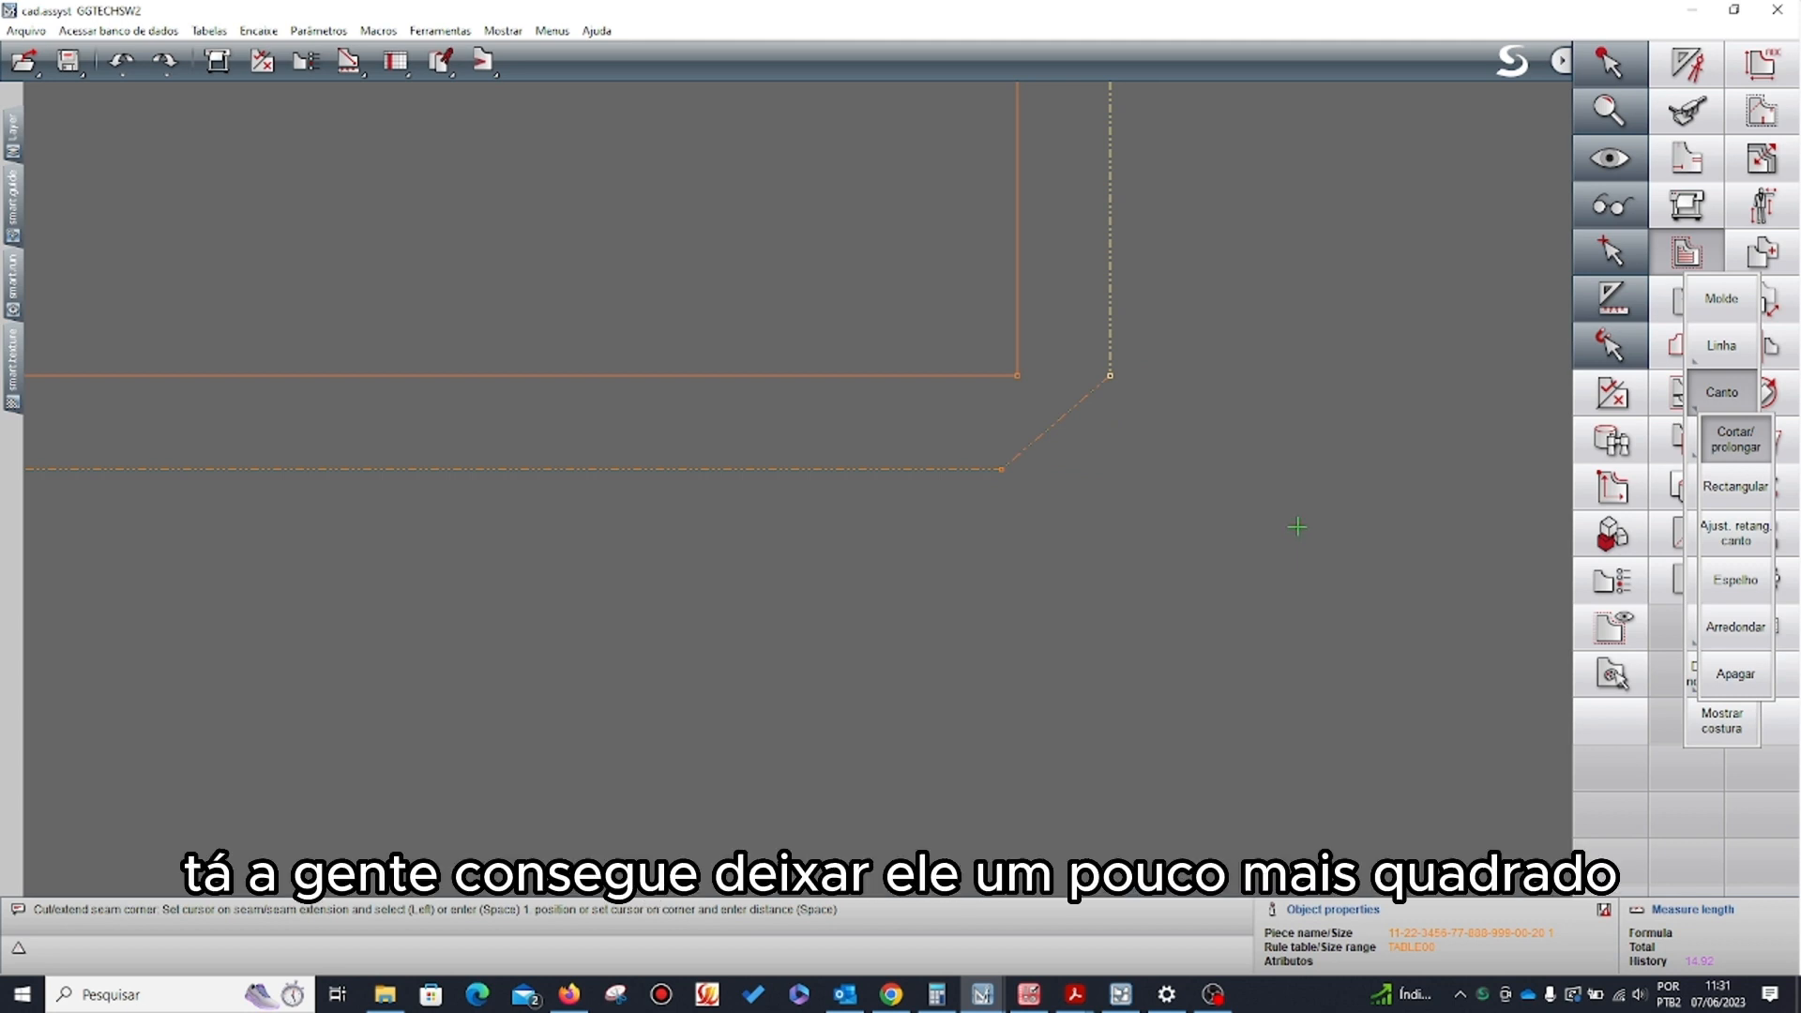
{"action": "key", "text": "ctrl+z"}
- Trim the orange bodice's right hem seam corner again with Cut/extend, from the hem seam line to the side seam line
{"action": "left_click", "coordinate": [1689, 251]}
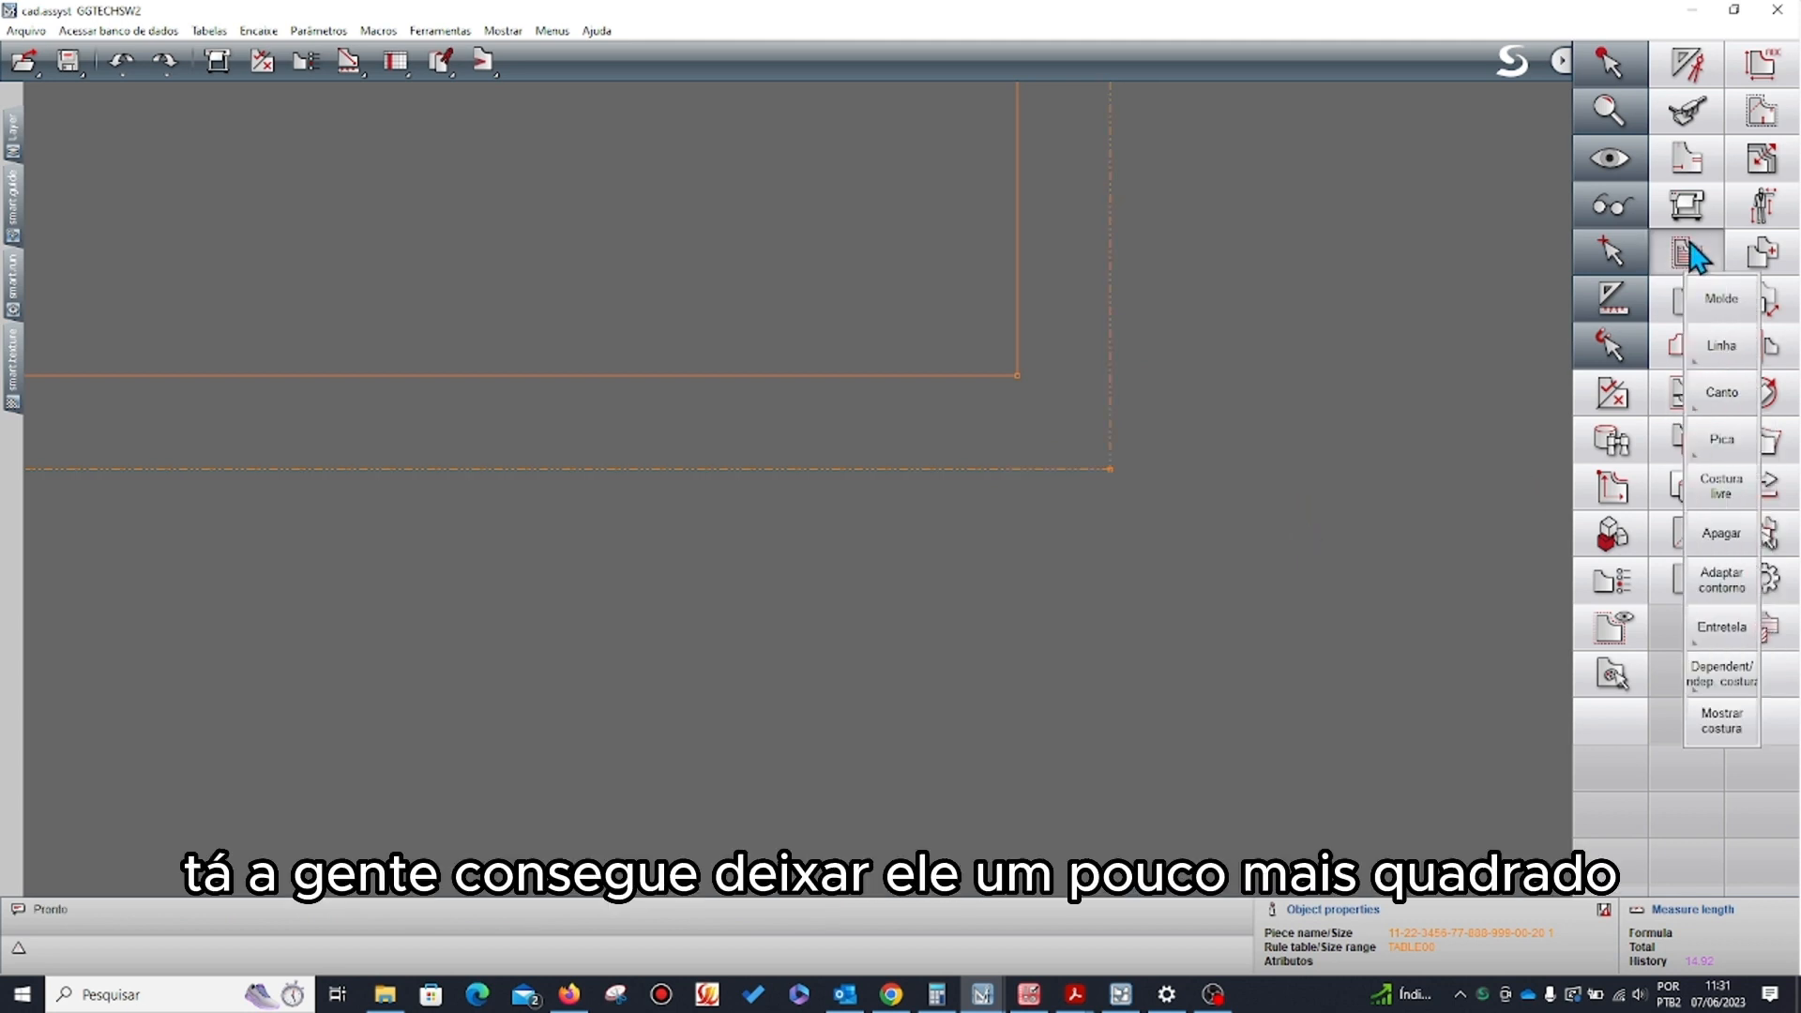
{"action": "left_click", "coordinate": [1726, 394]}
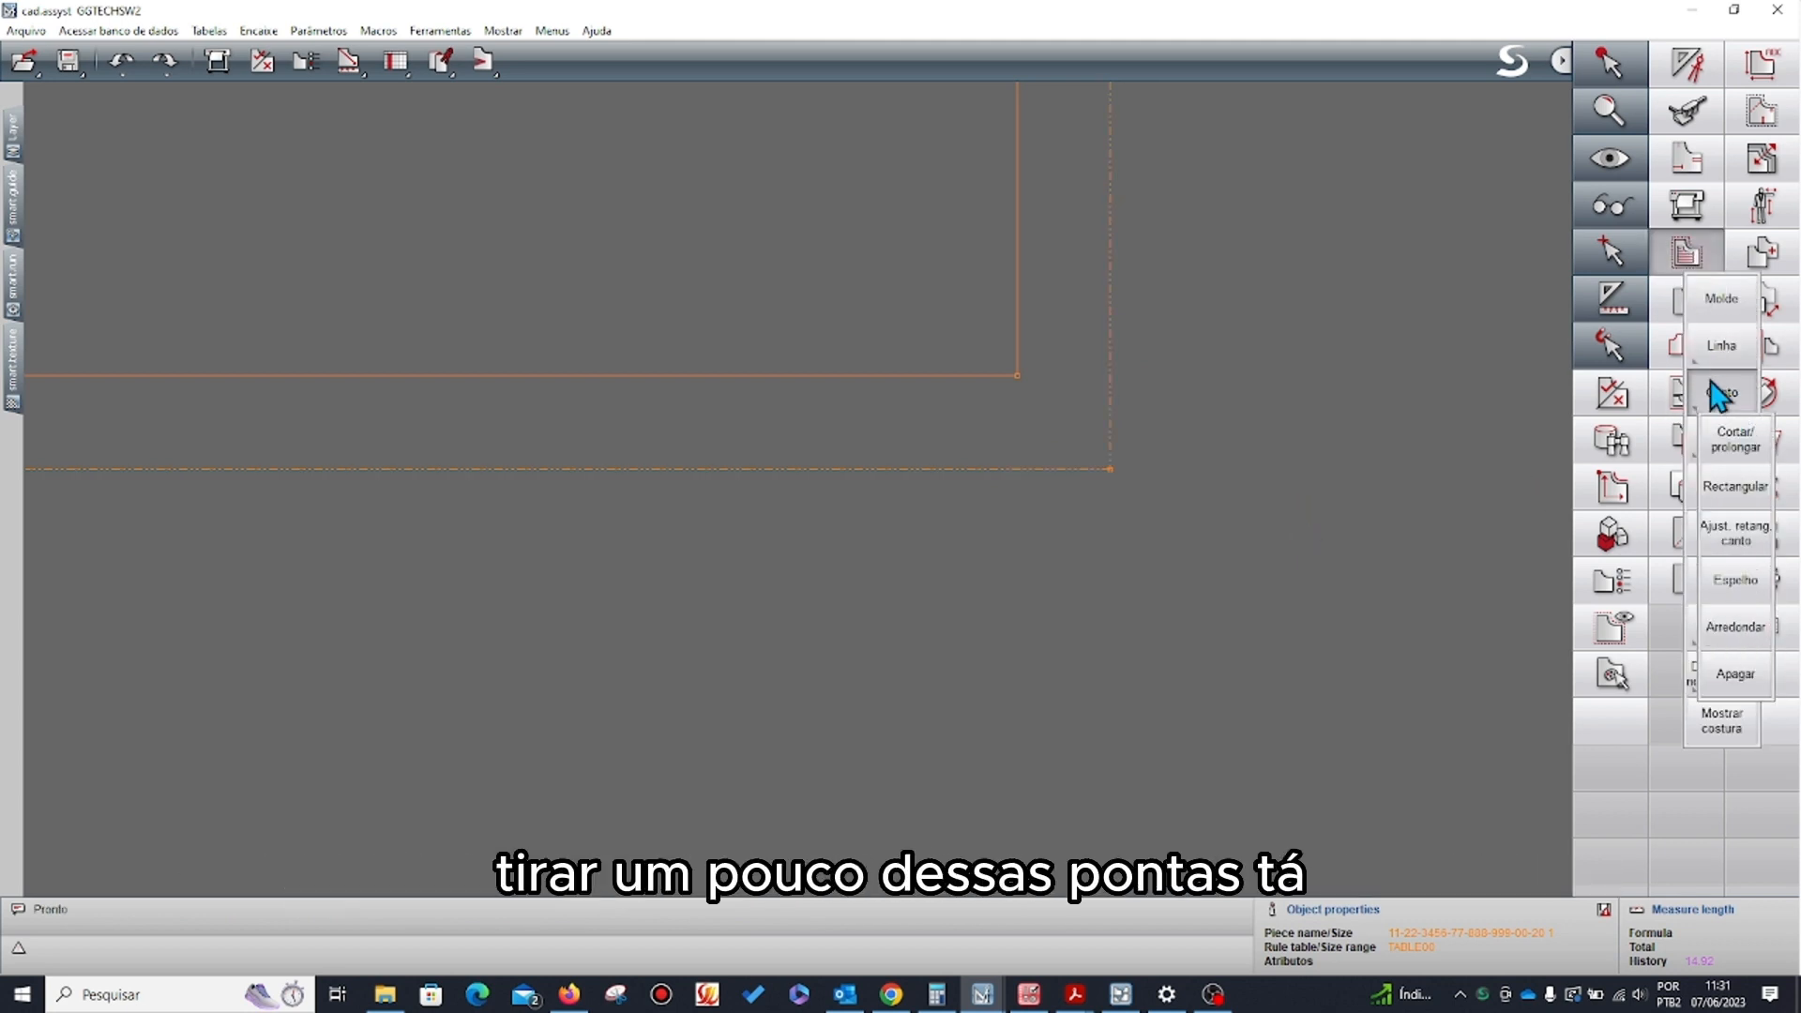
{"action": "left_click", "coordinate": [1738, 449]}
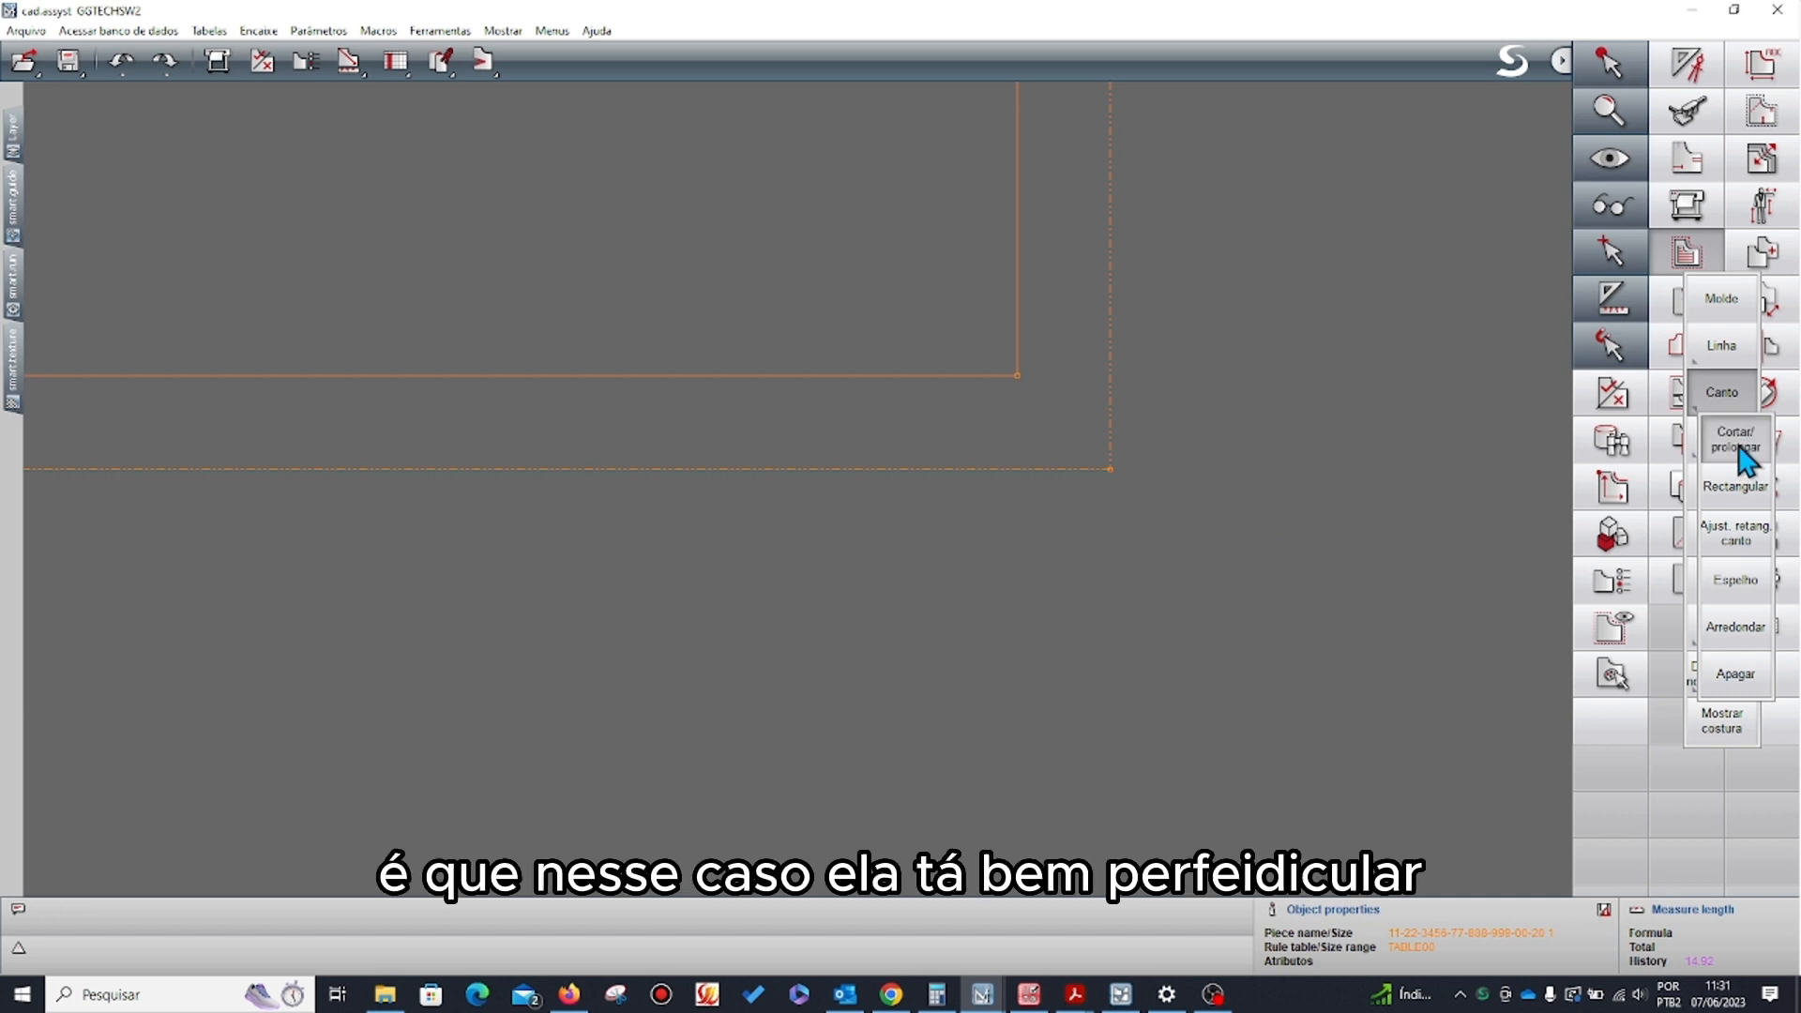
{"action": "left_click", "coordinate": [1002, 442]}
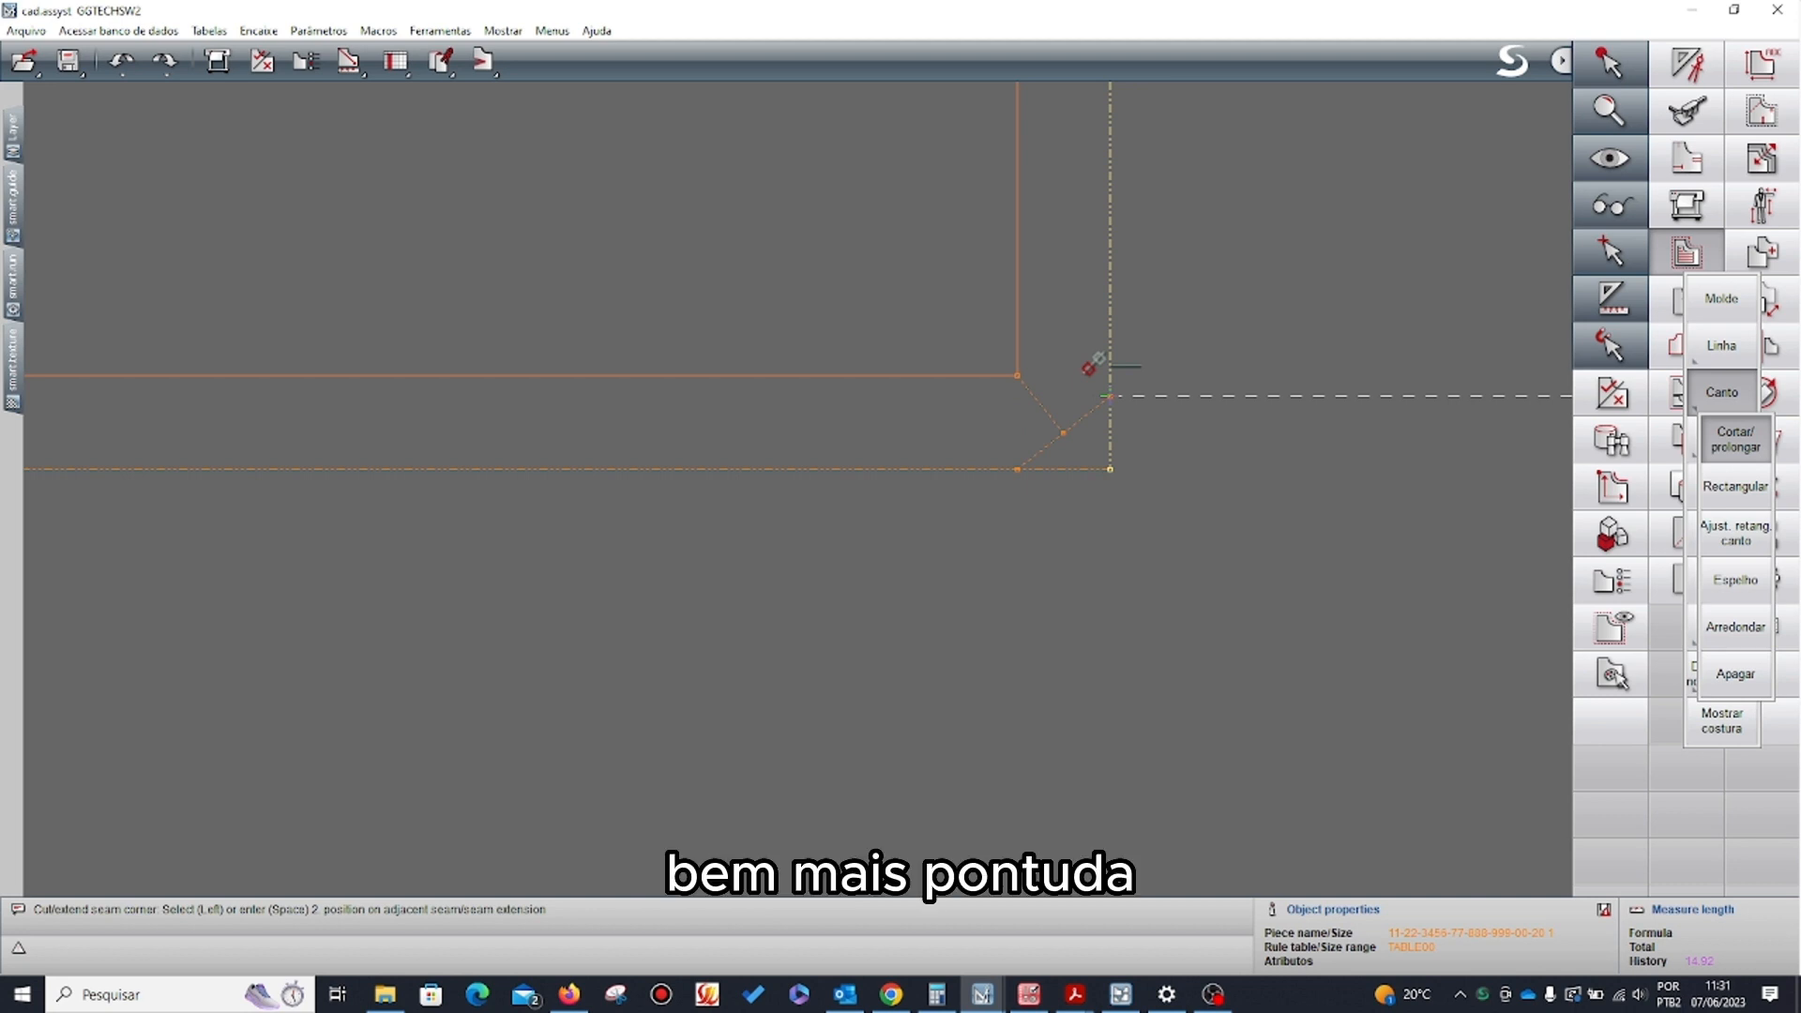
{"action": "left_click", "coordinate": [1105, 366]}
- Cut the seam corner at the left end of the orange bodice's hem, from the side seam line to the hem seam line
{"action": "scroll", "coordinate": [783, 557], "scroll_direction": "down", "scroll_amount": 2}
{"action": "middle_click_drag", "start_coordinate": [606, 561], "coordinate": [1295, 635]}
{"action": "scroll", "coordinate": [366, 511], "scroll_direction": "up", "scroll_amount": 3}
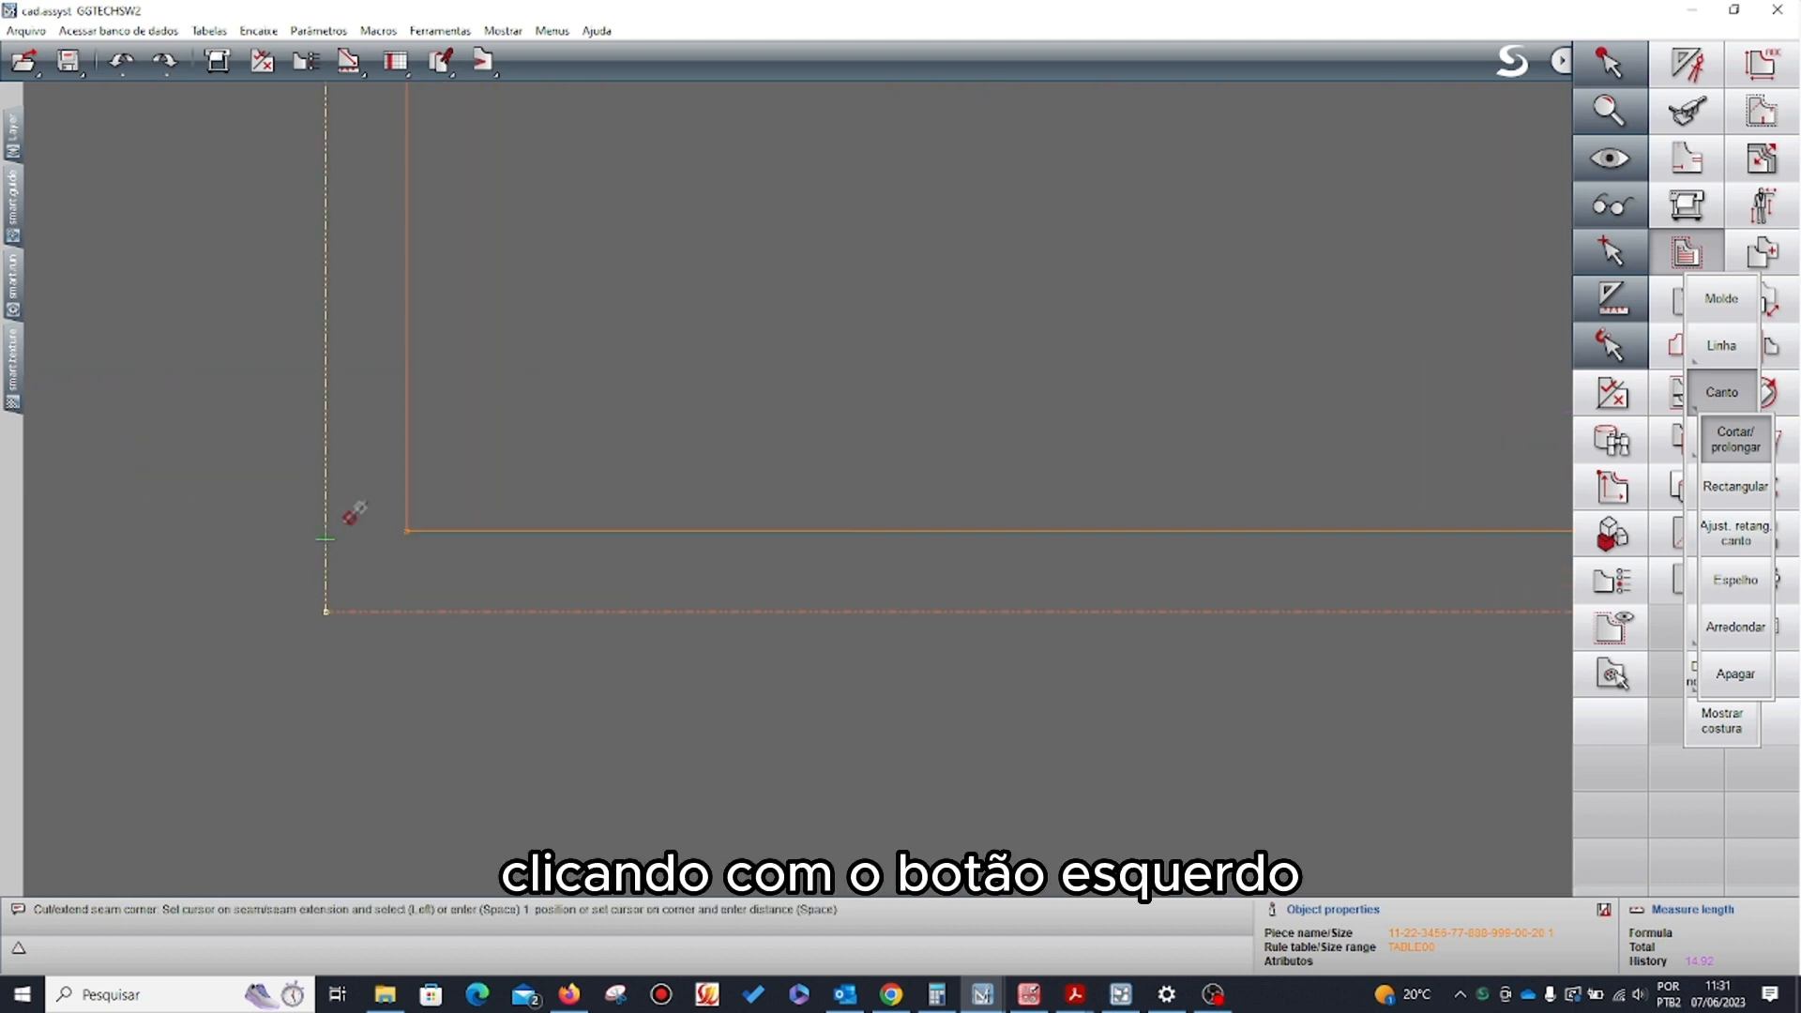
{"action": "left_click", "coordinate": [326, 532]}
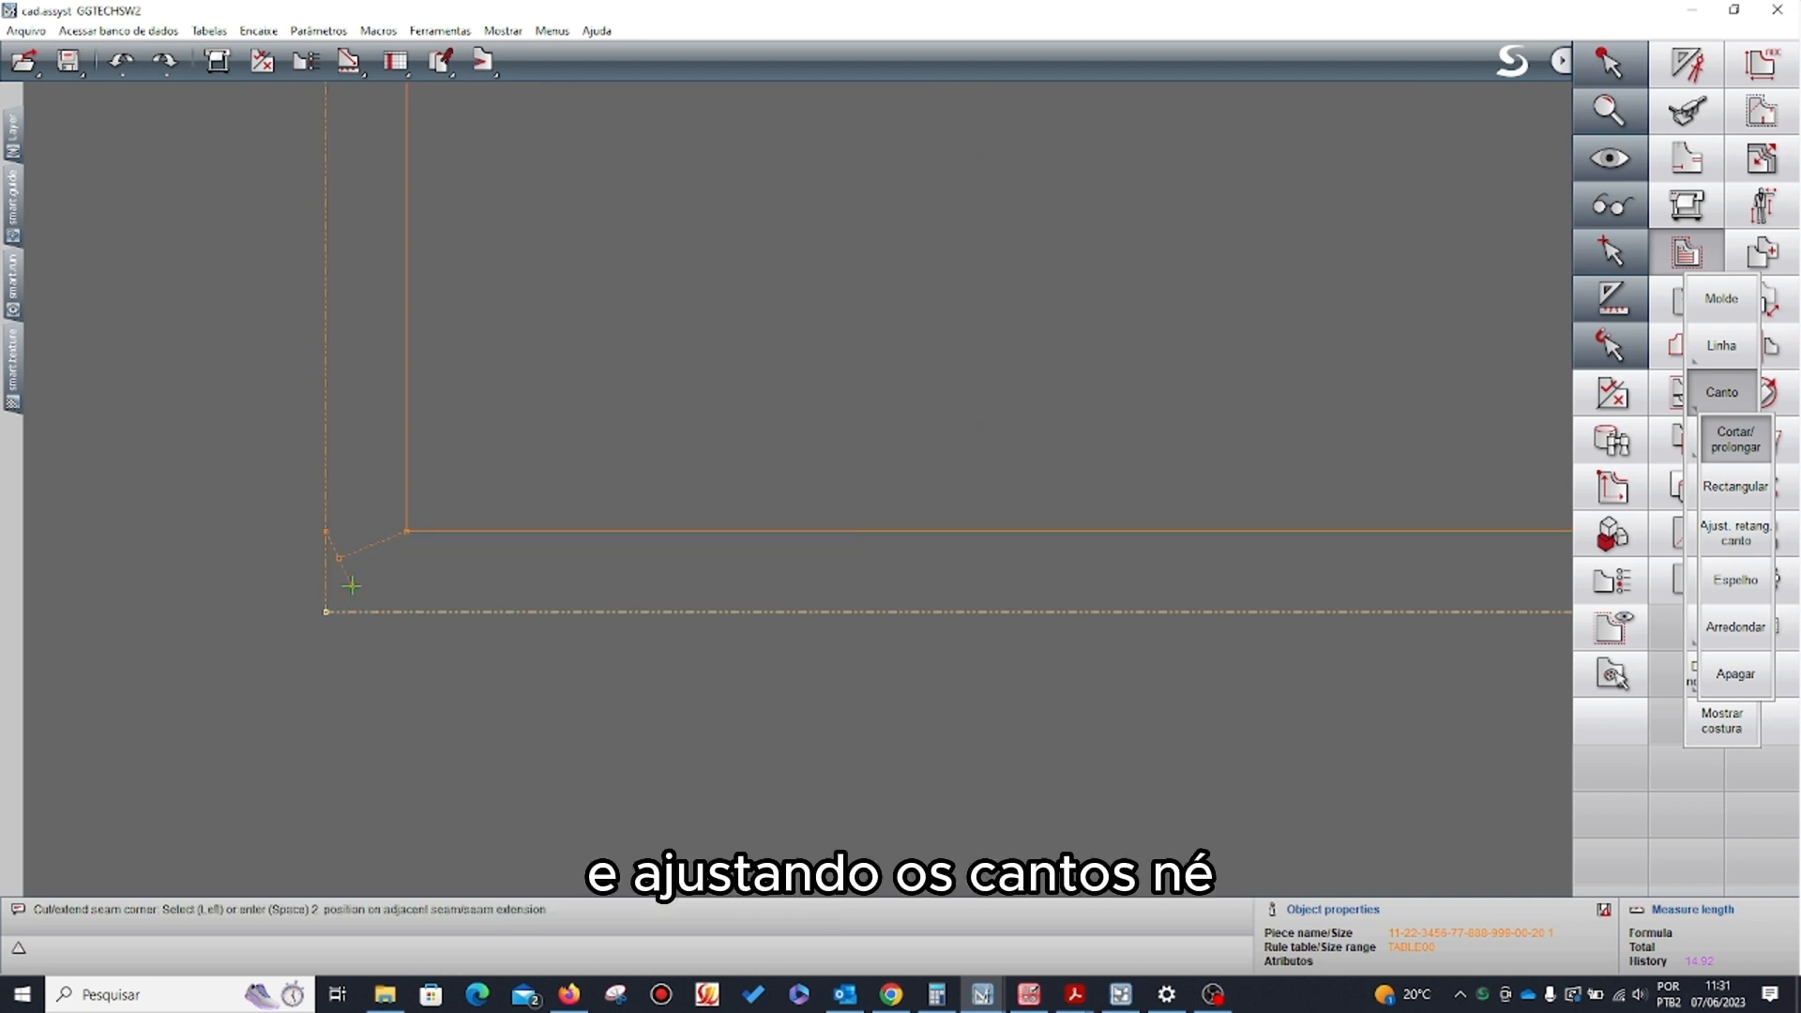
{"action": "left_click", "coordinate": [403, 576]}
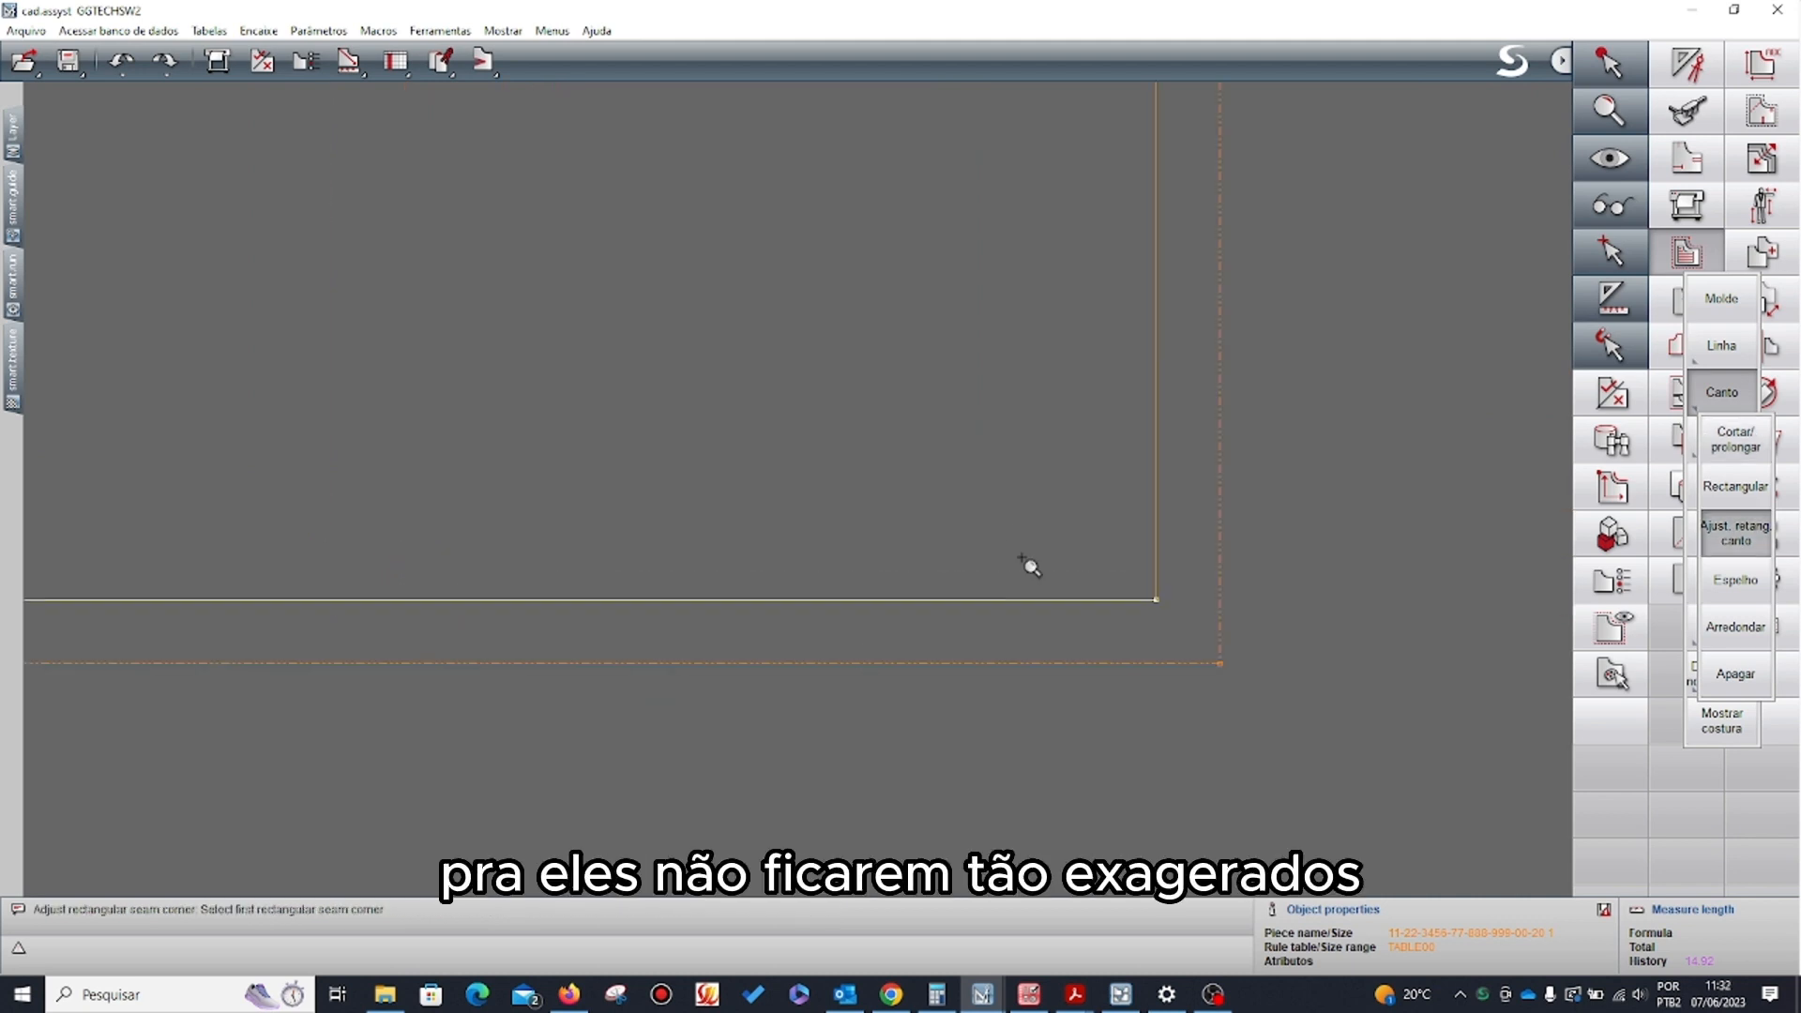
- Try rounding the seam corner at the right end of the orange bodice's hem with the Arredondar option
{"action": "left_click", "coordinate": [1736, 533]}
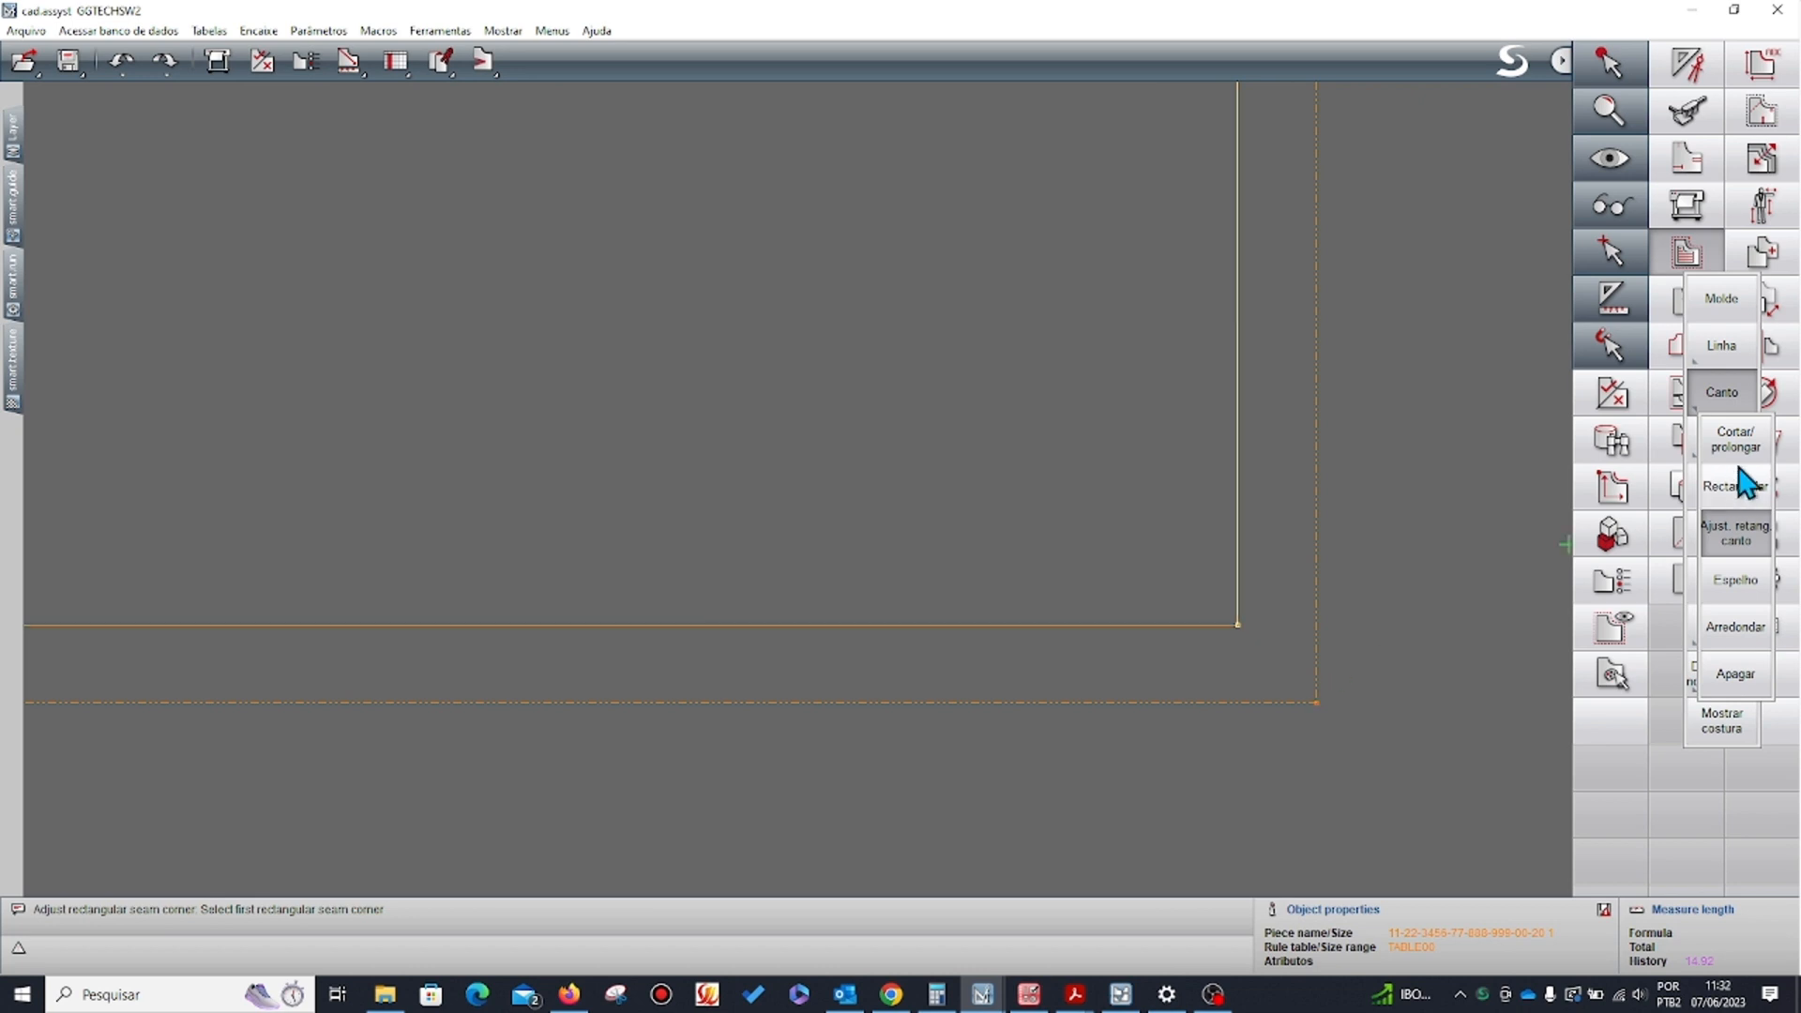
{"action": "left_click", "coordinate": [1736, 627]}
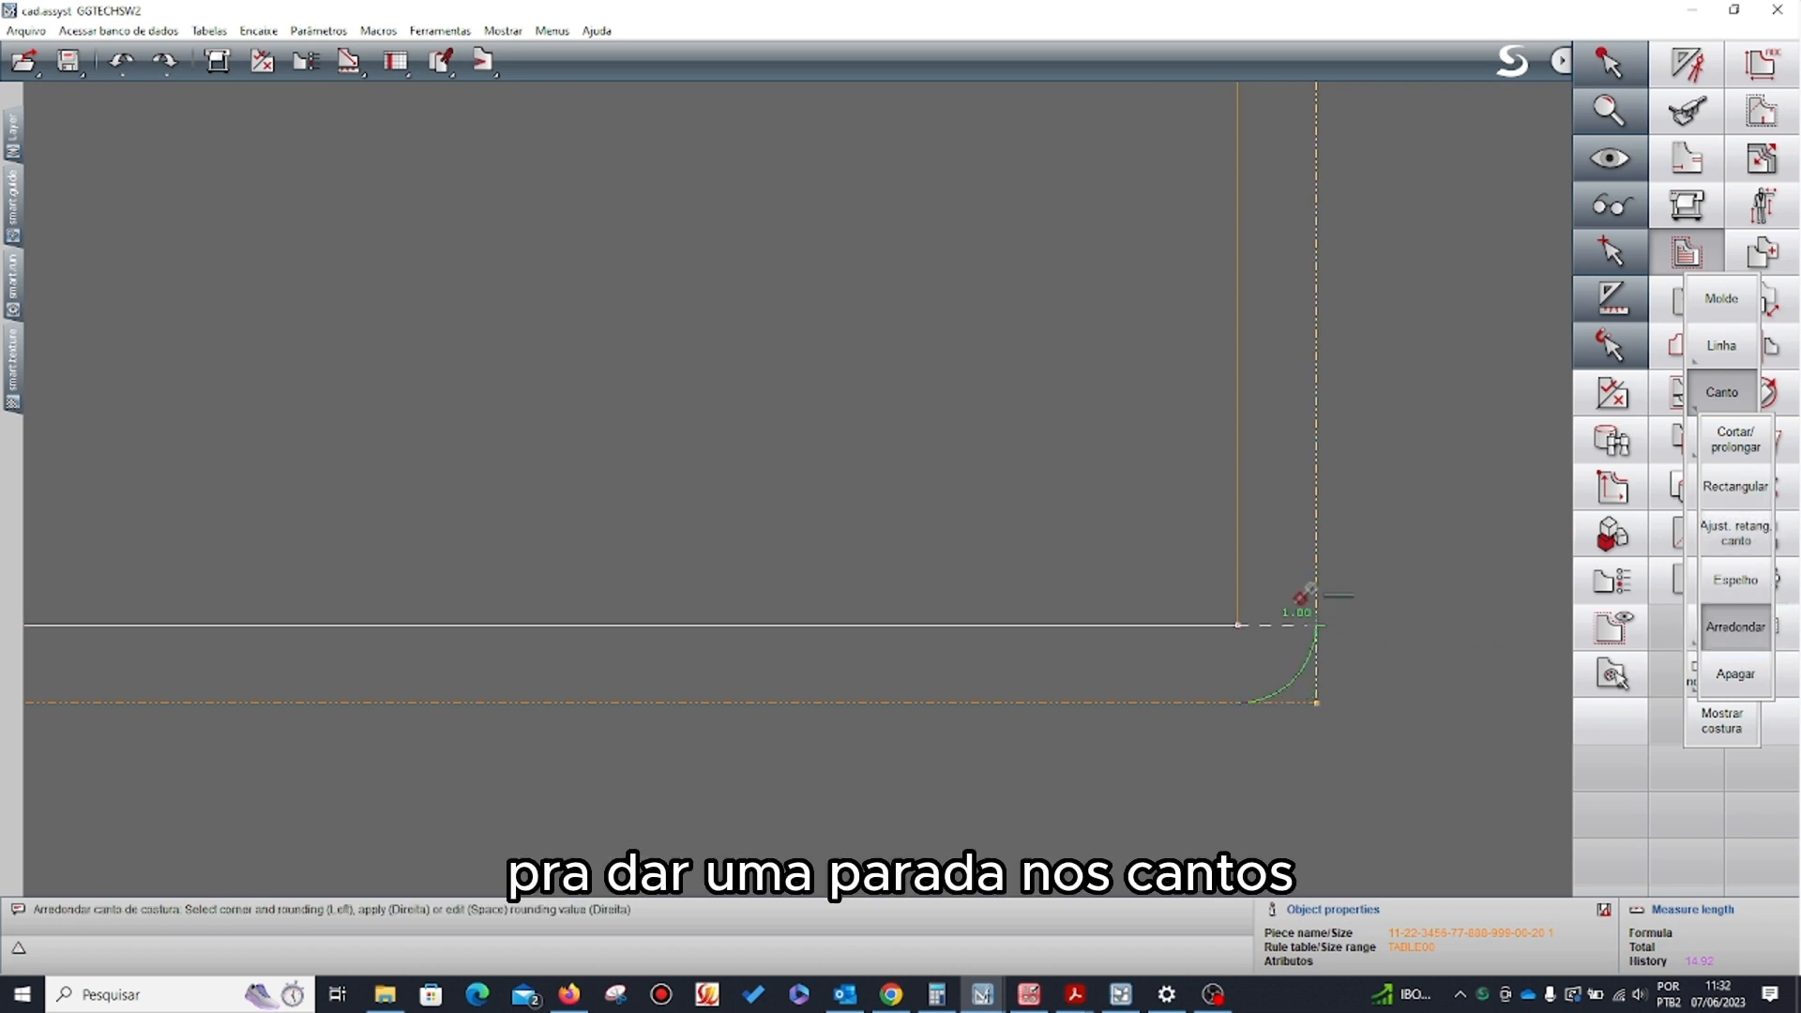
{"action": "left_click", "coordinate": [1321, 641]}
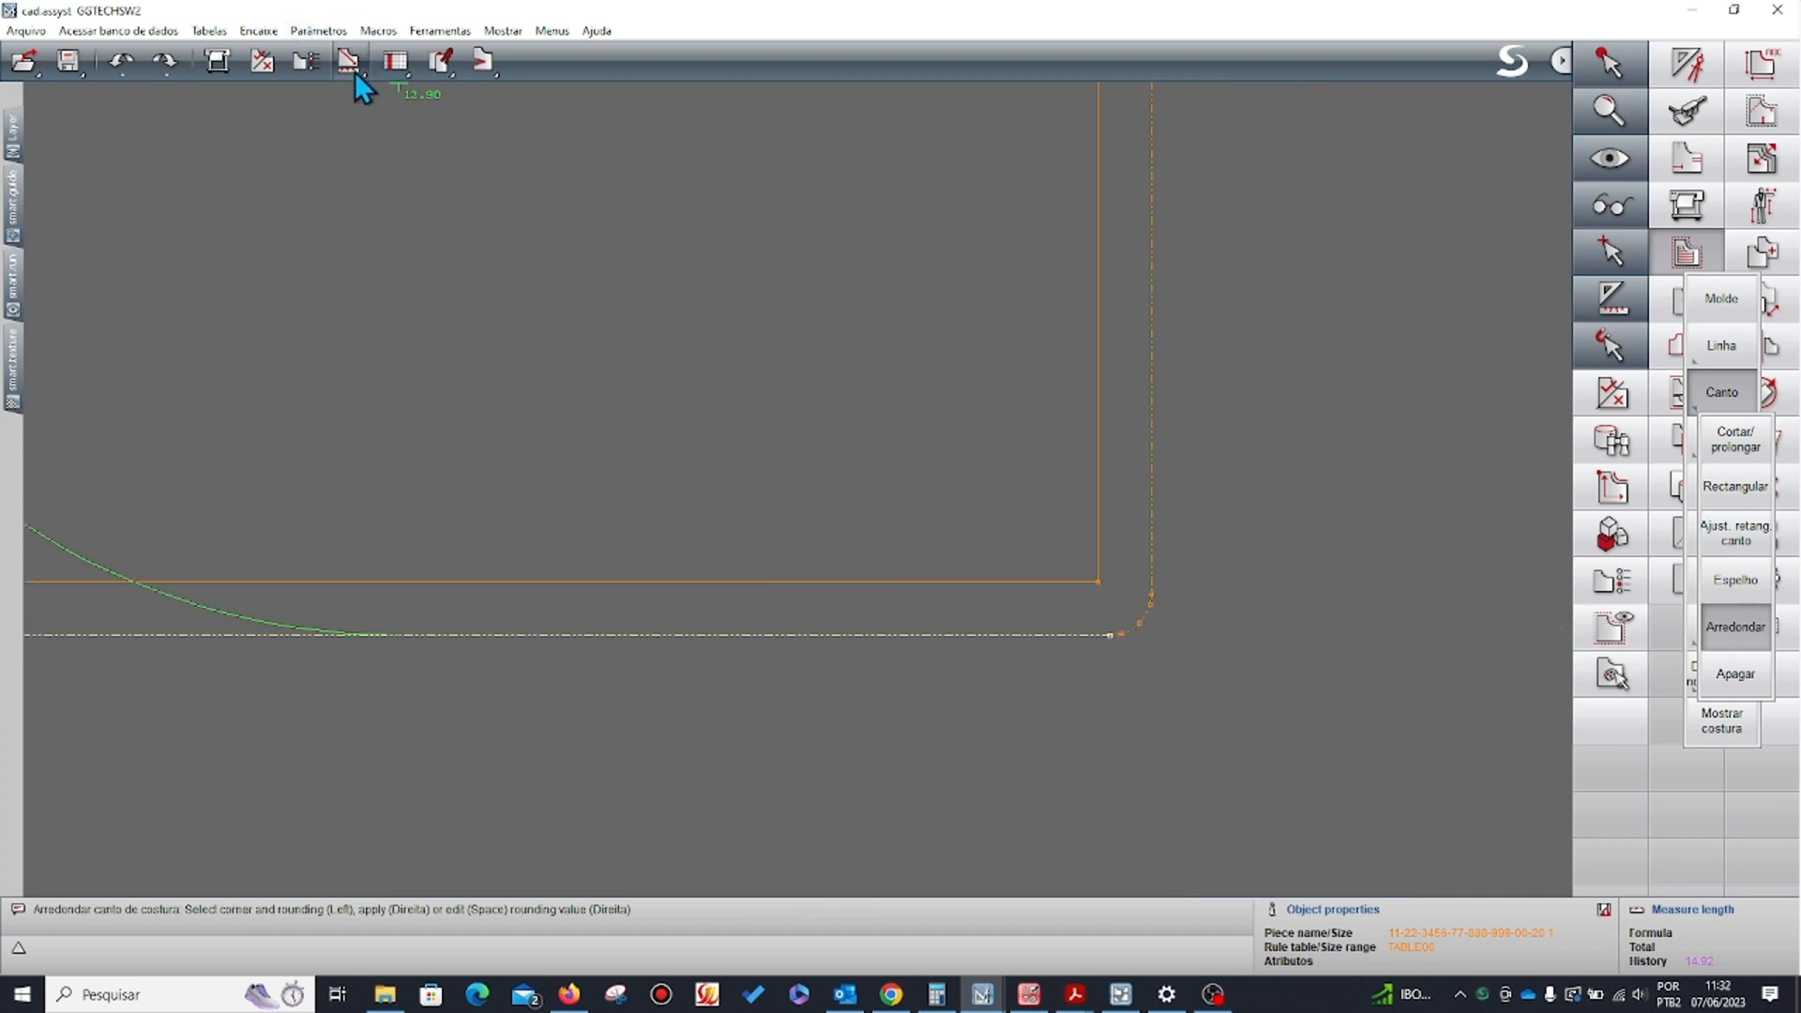
{"action": "left_click", "coordinate": [131, 64]}
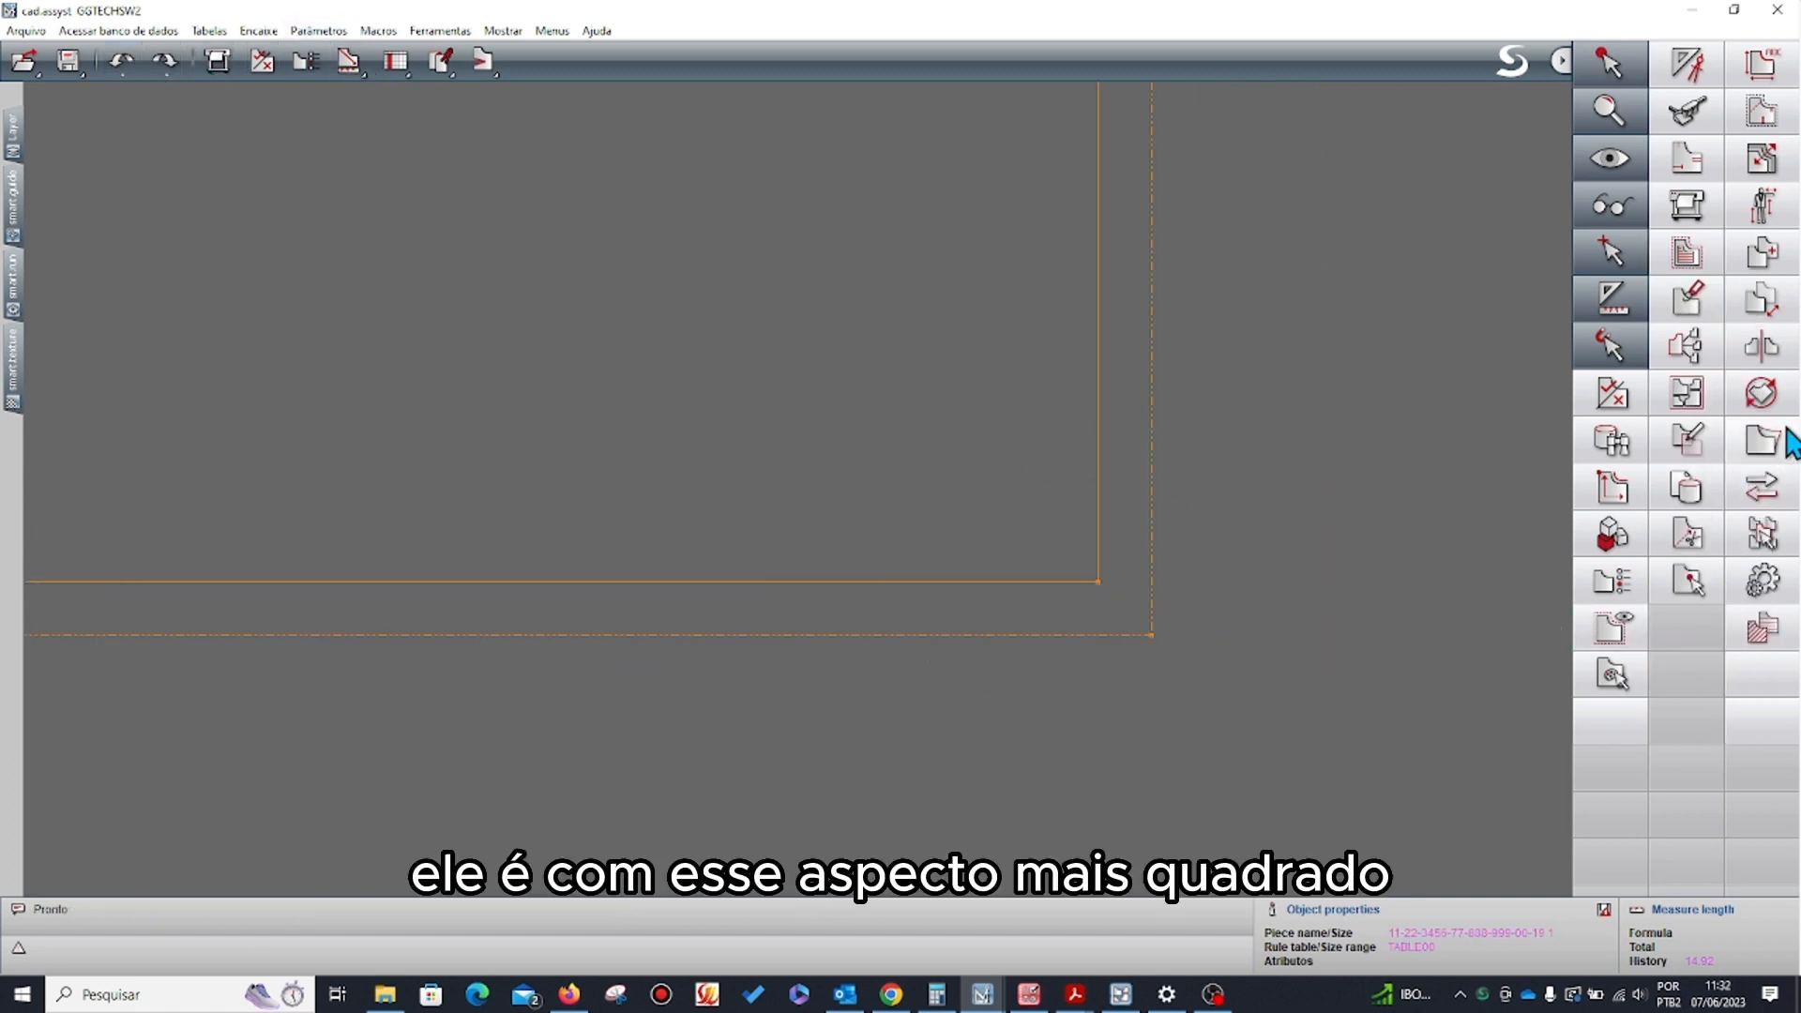
- Try placing seam corner notches at both ends of the orange bodice's hem with the Canto pica tool
{"action": "left_click", "coordinate": [1687, 252]}
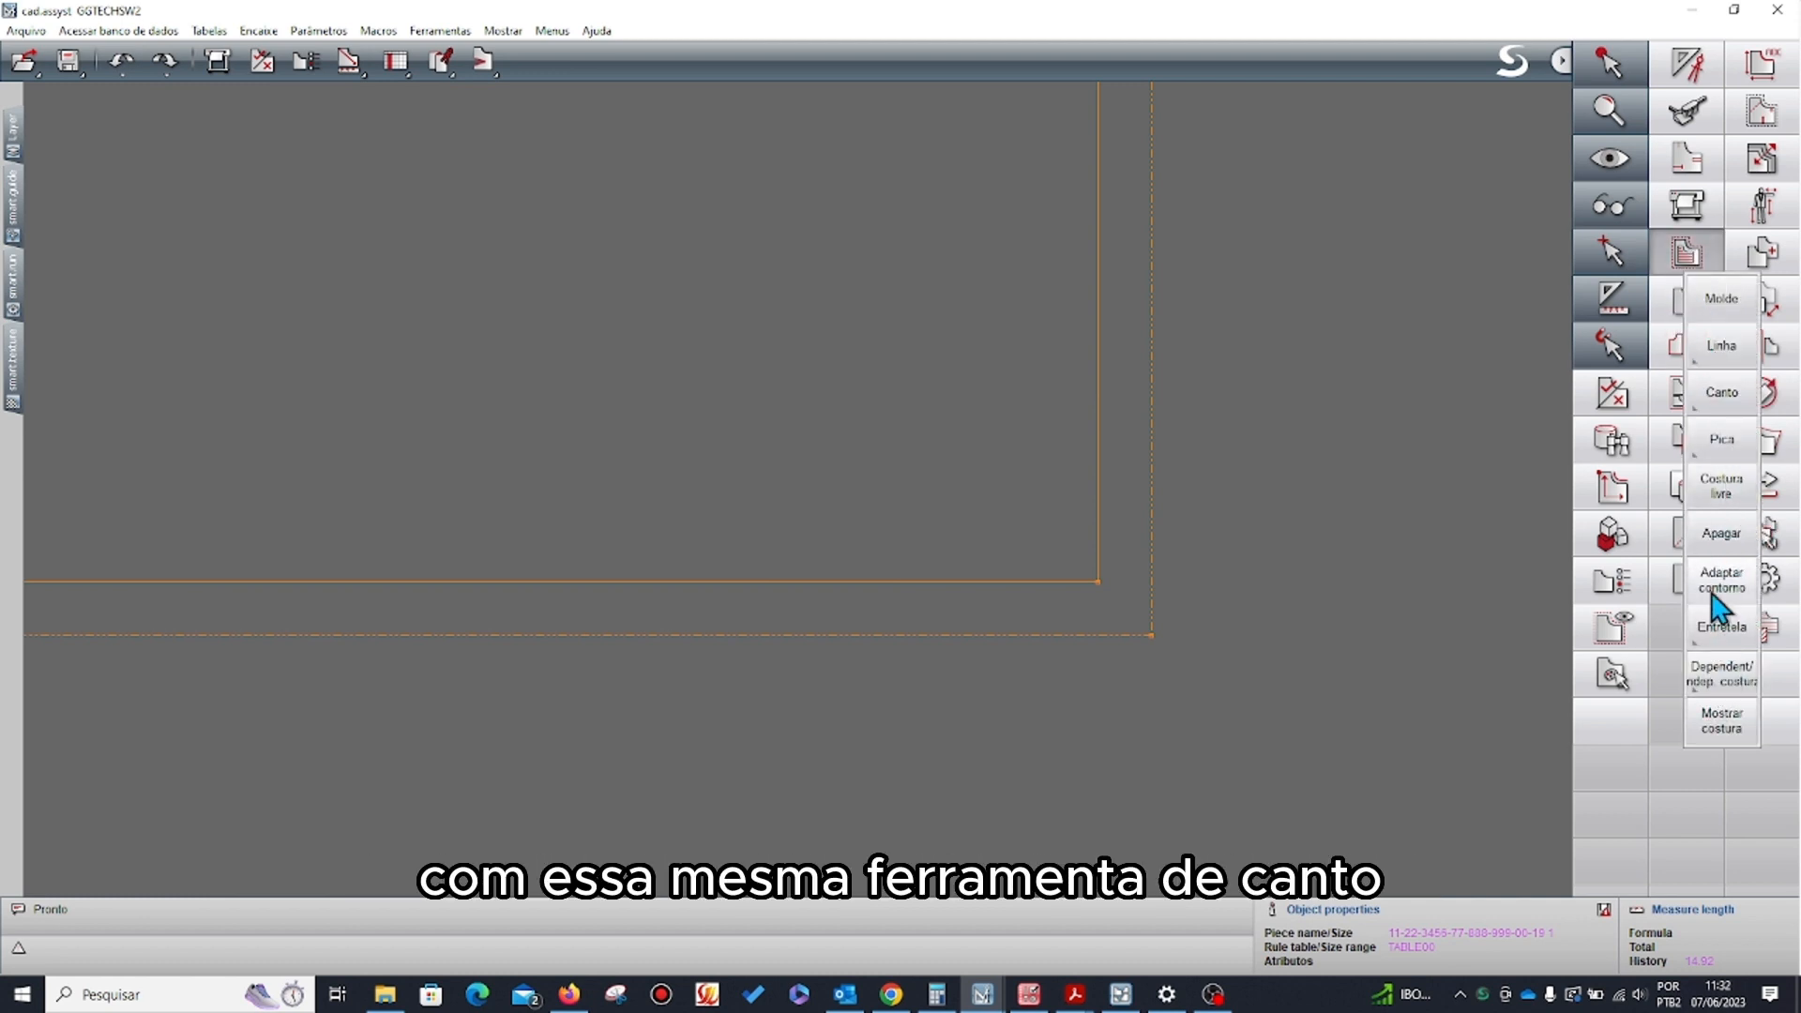
{"action": "left_click", "coordinate": [1726, 394]}
{"action": "left_click", "coordinate": [1722, 440]}
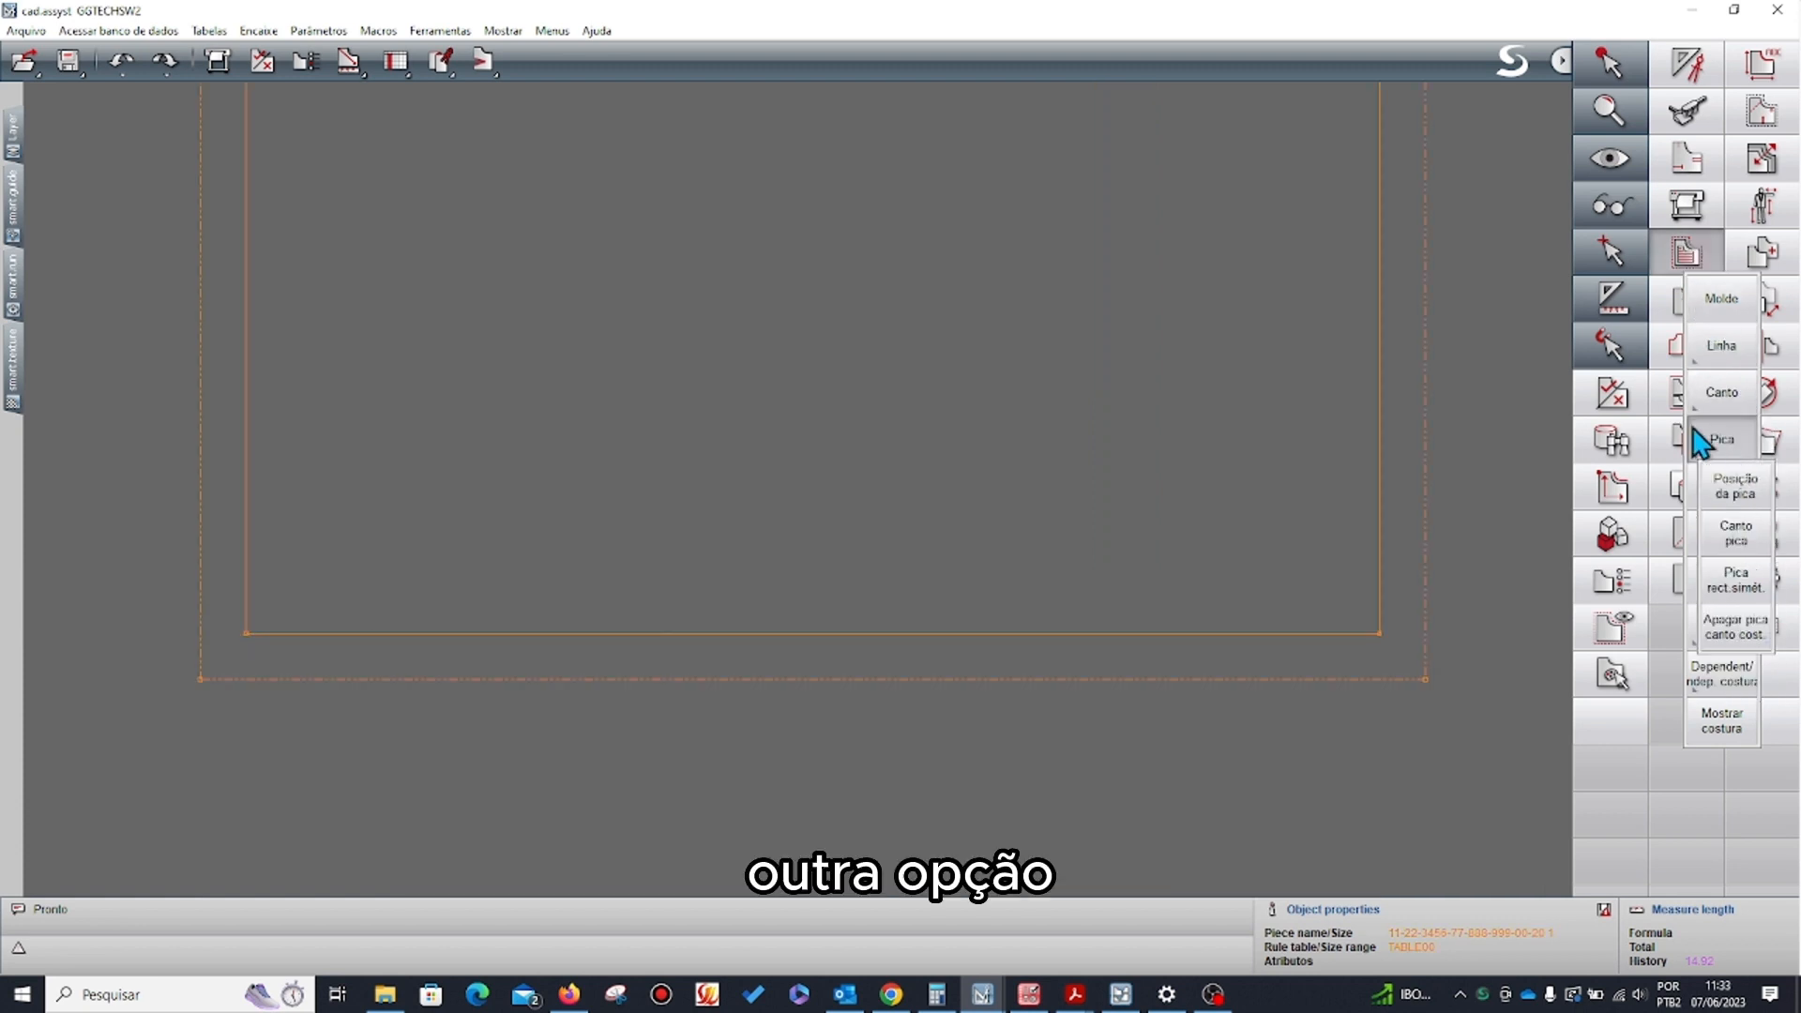
{"action": "left_click", "coordinate": [1737, 539]}
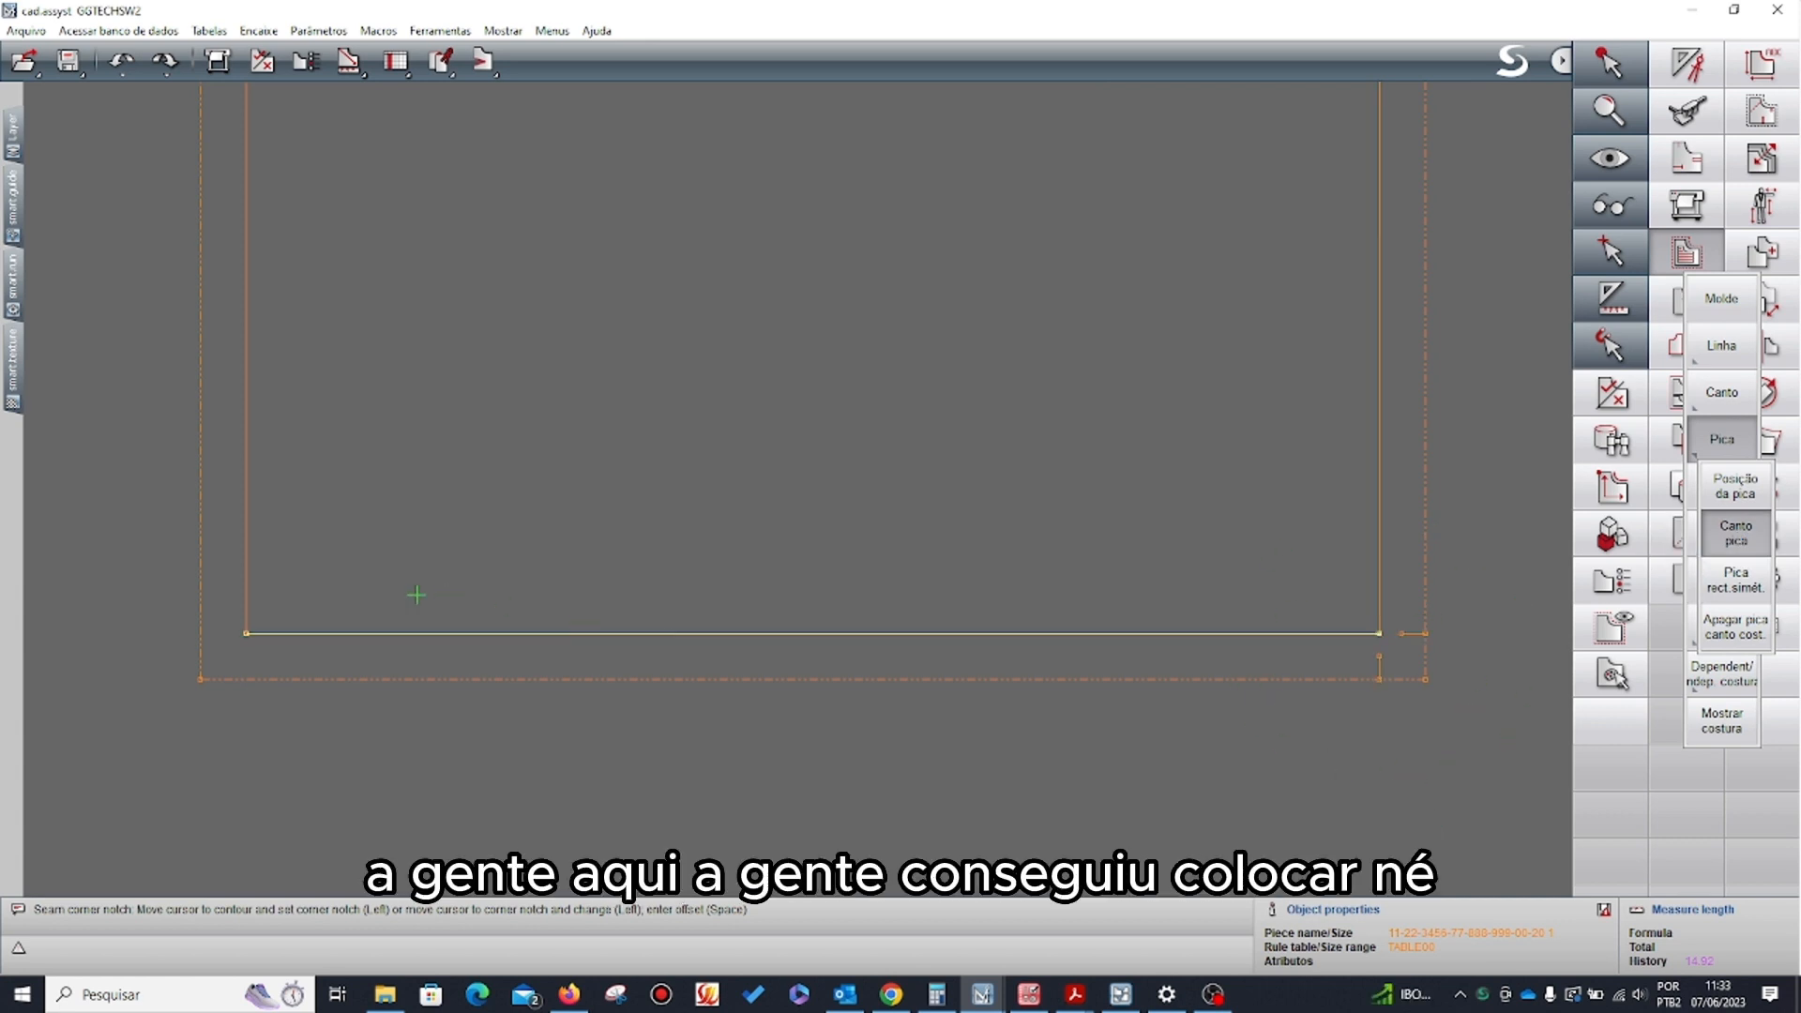
{"action": "left_click", "coordinate": [246, 635]}
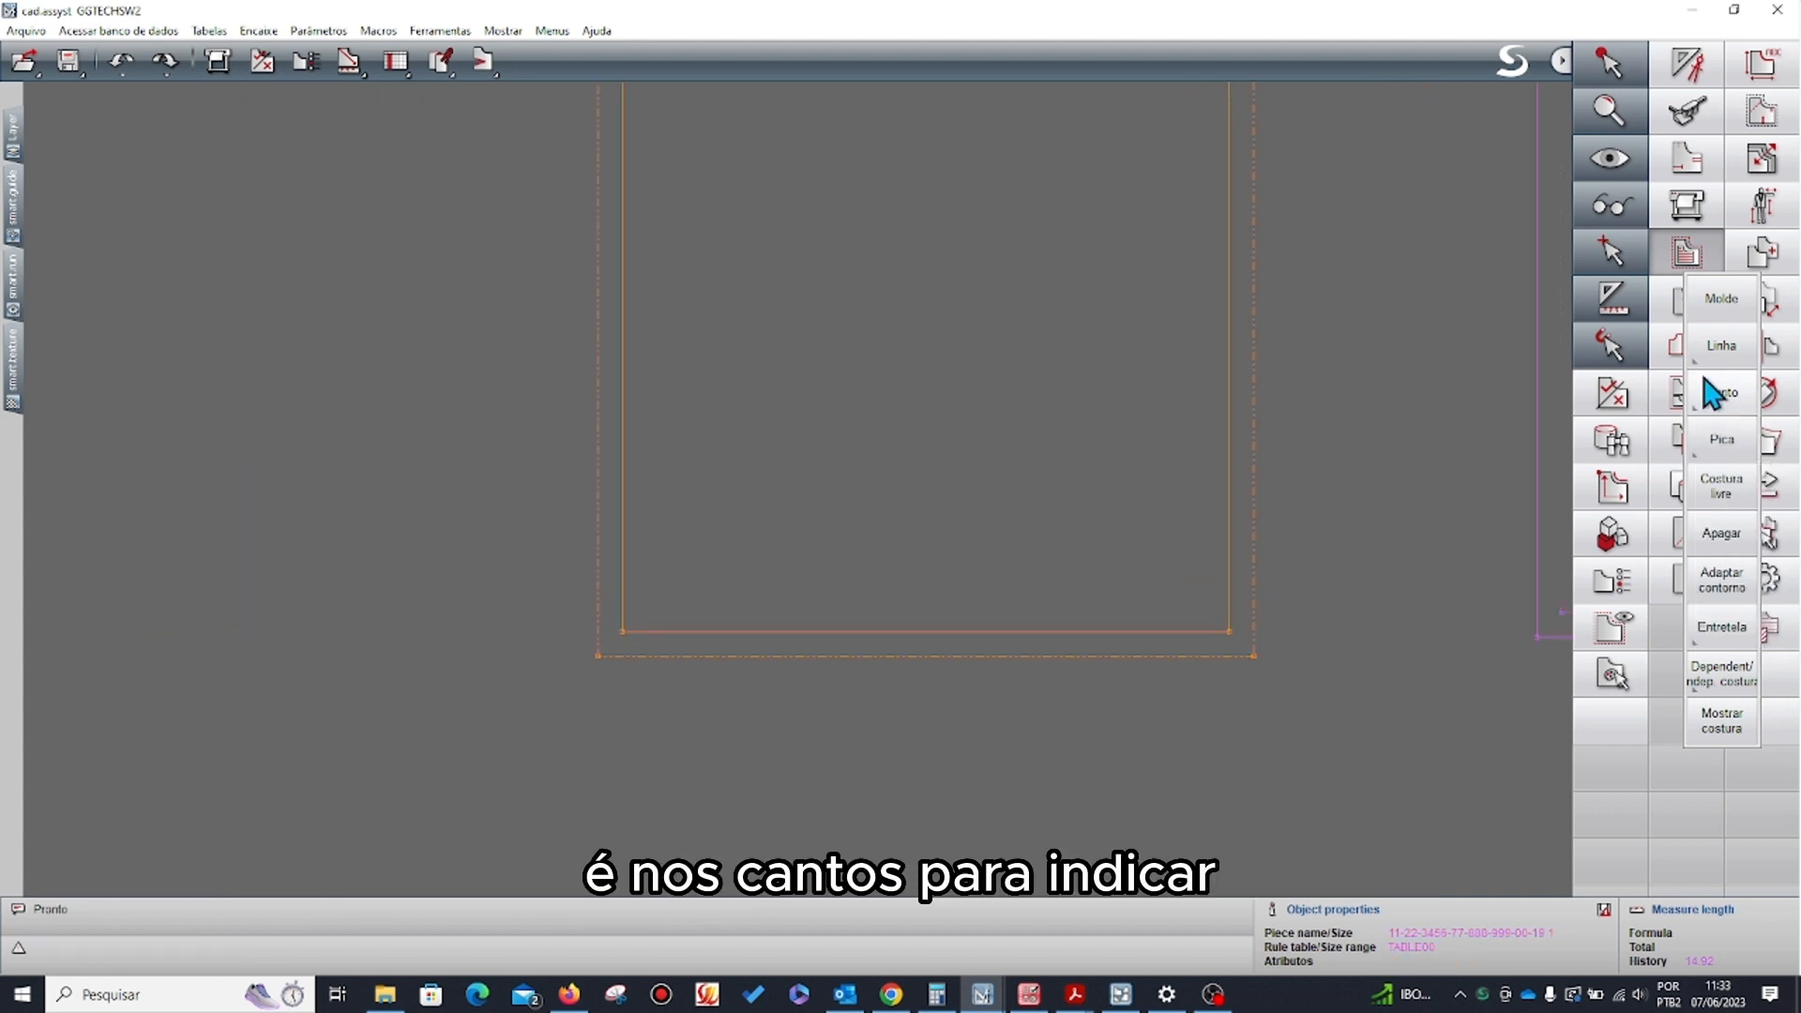
- Widen the parallel seam allowance along the orange bodice's hem so that it is deeper than the side seam allowances
{"action": "left_click", "coordinate": [1745, 356]}
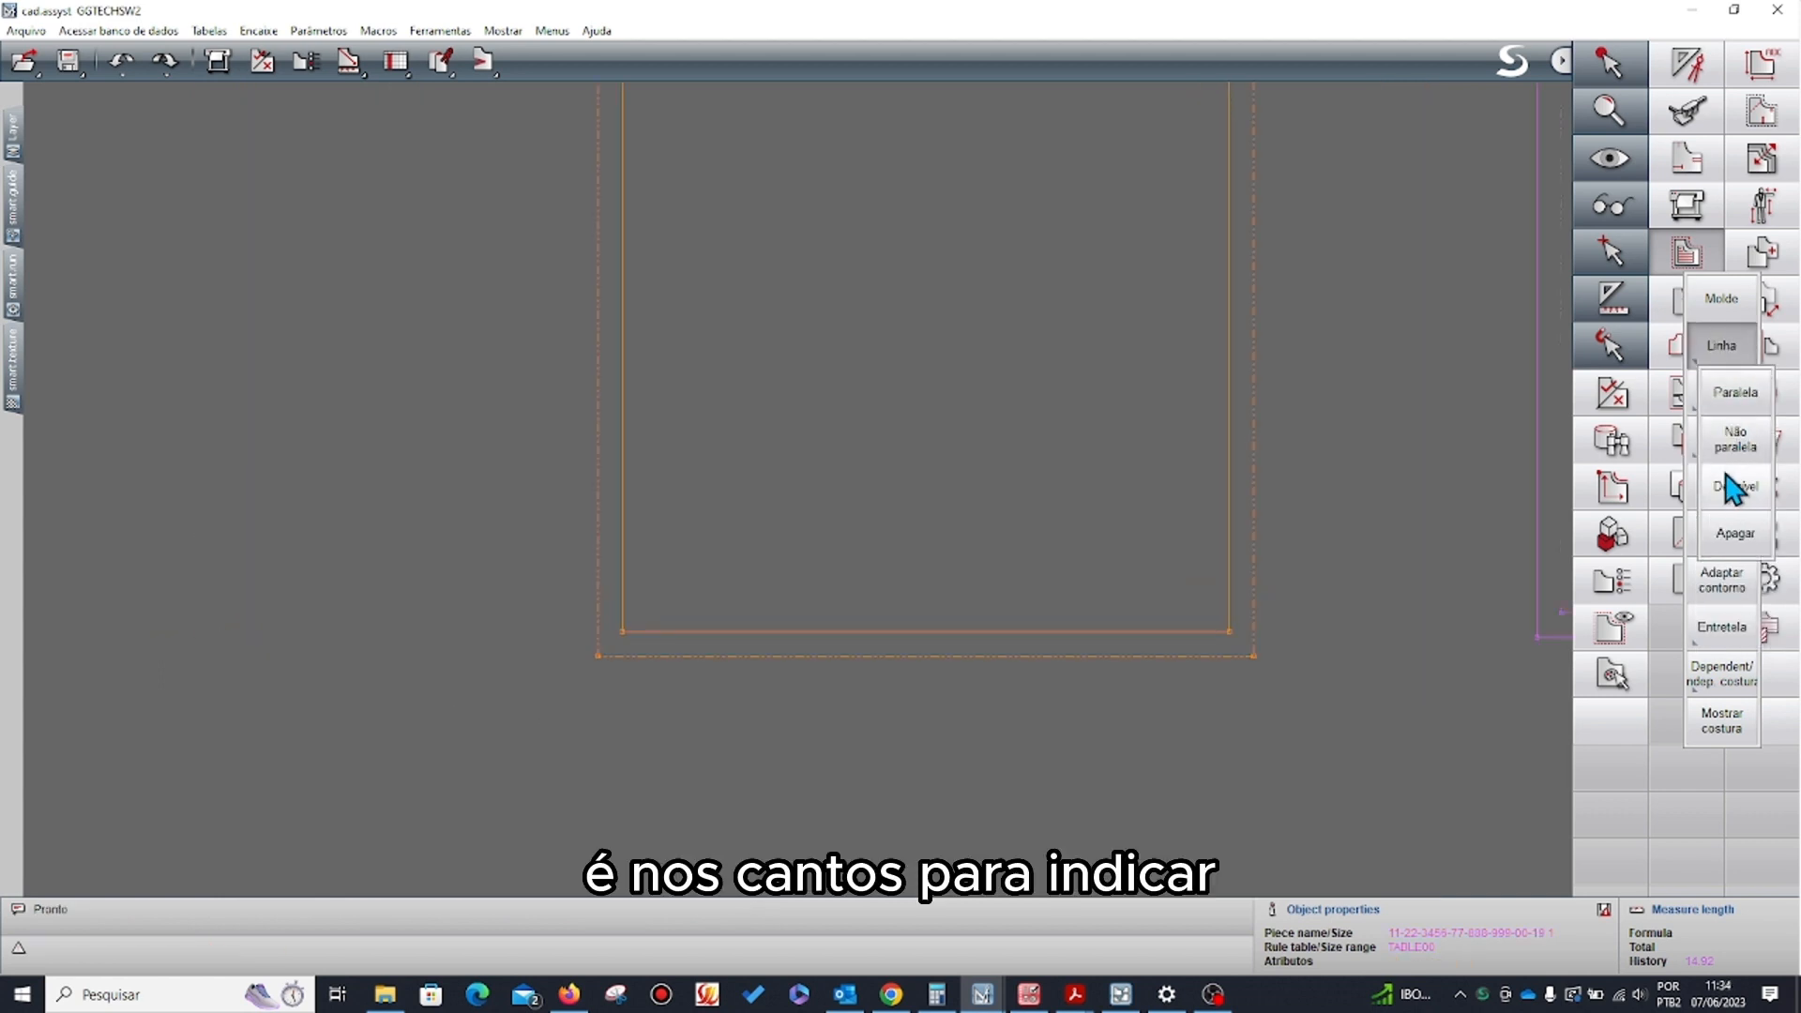
{"action": "left_click", "coordinate": [1738, 395]}
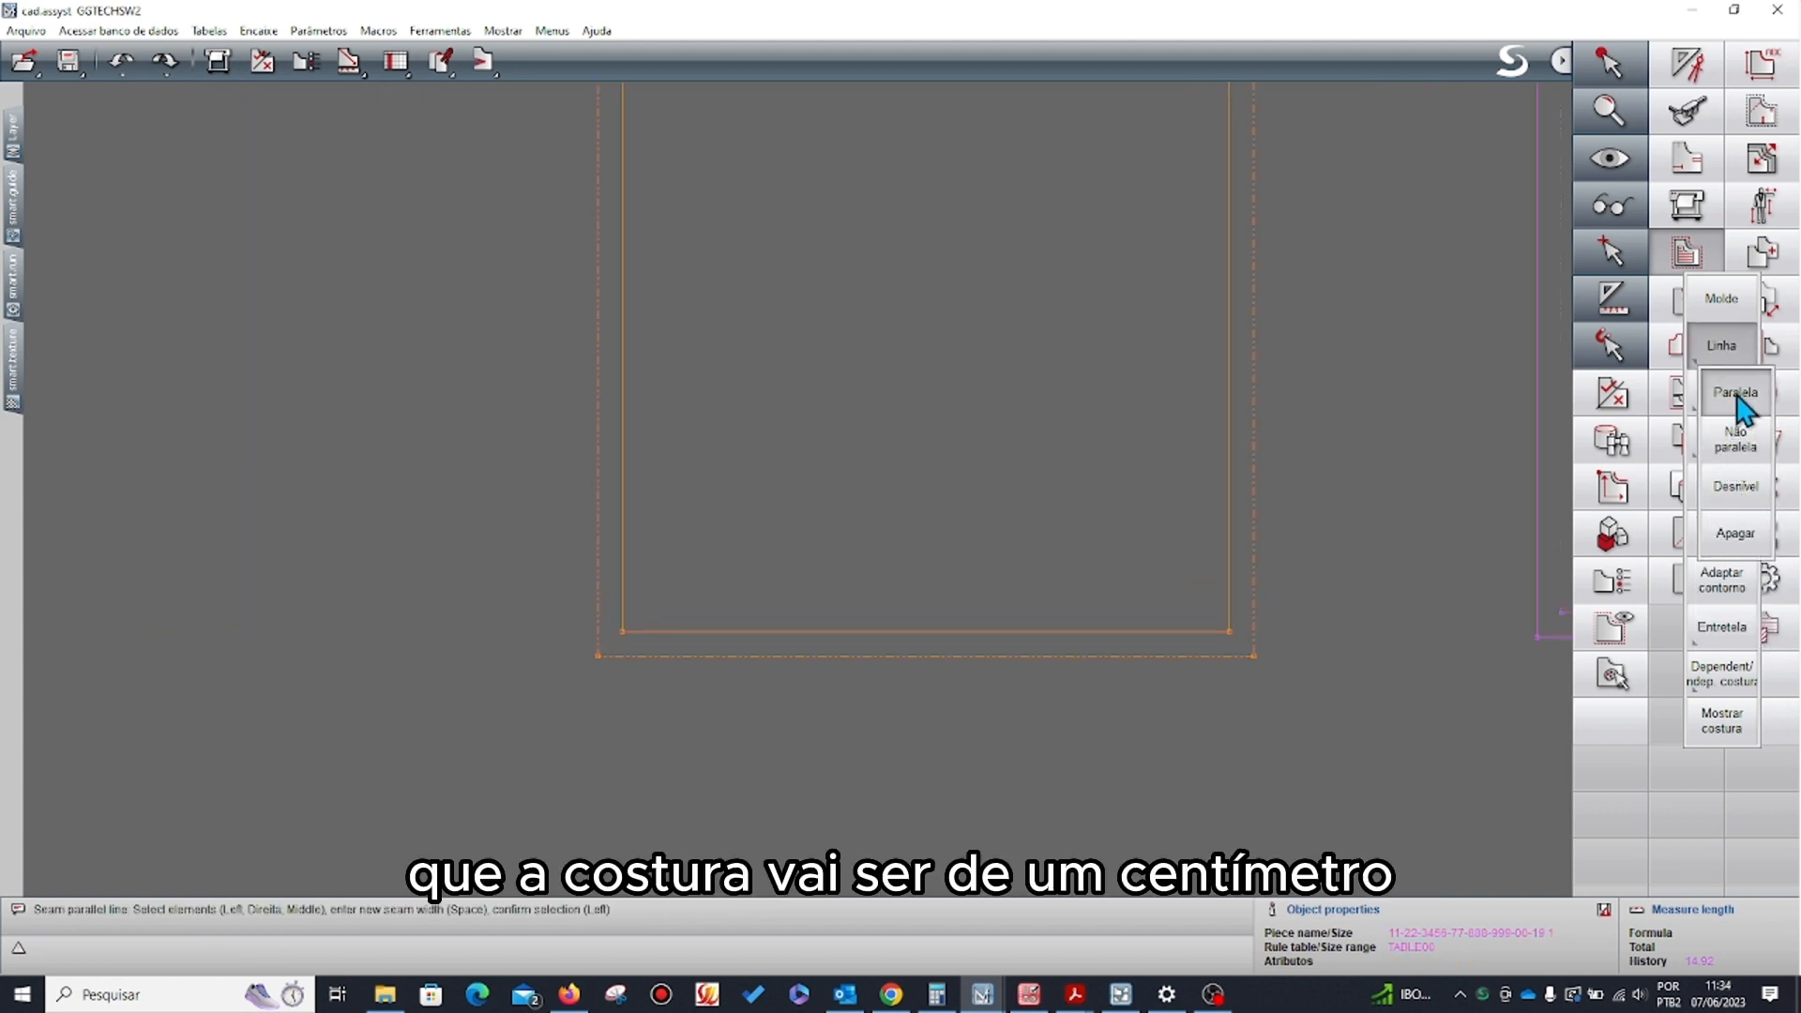
{"action": "left_click", "coordinate": [935, 648]}
{"action": "key", "text": "space"}
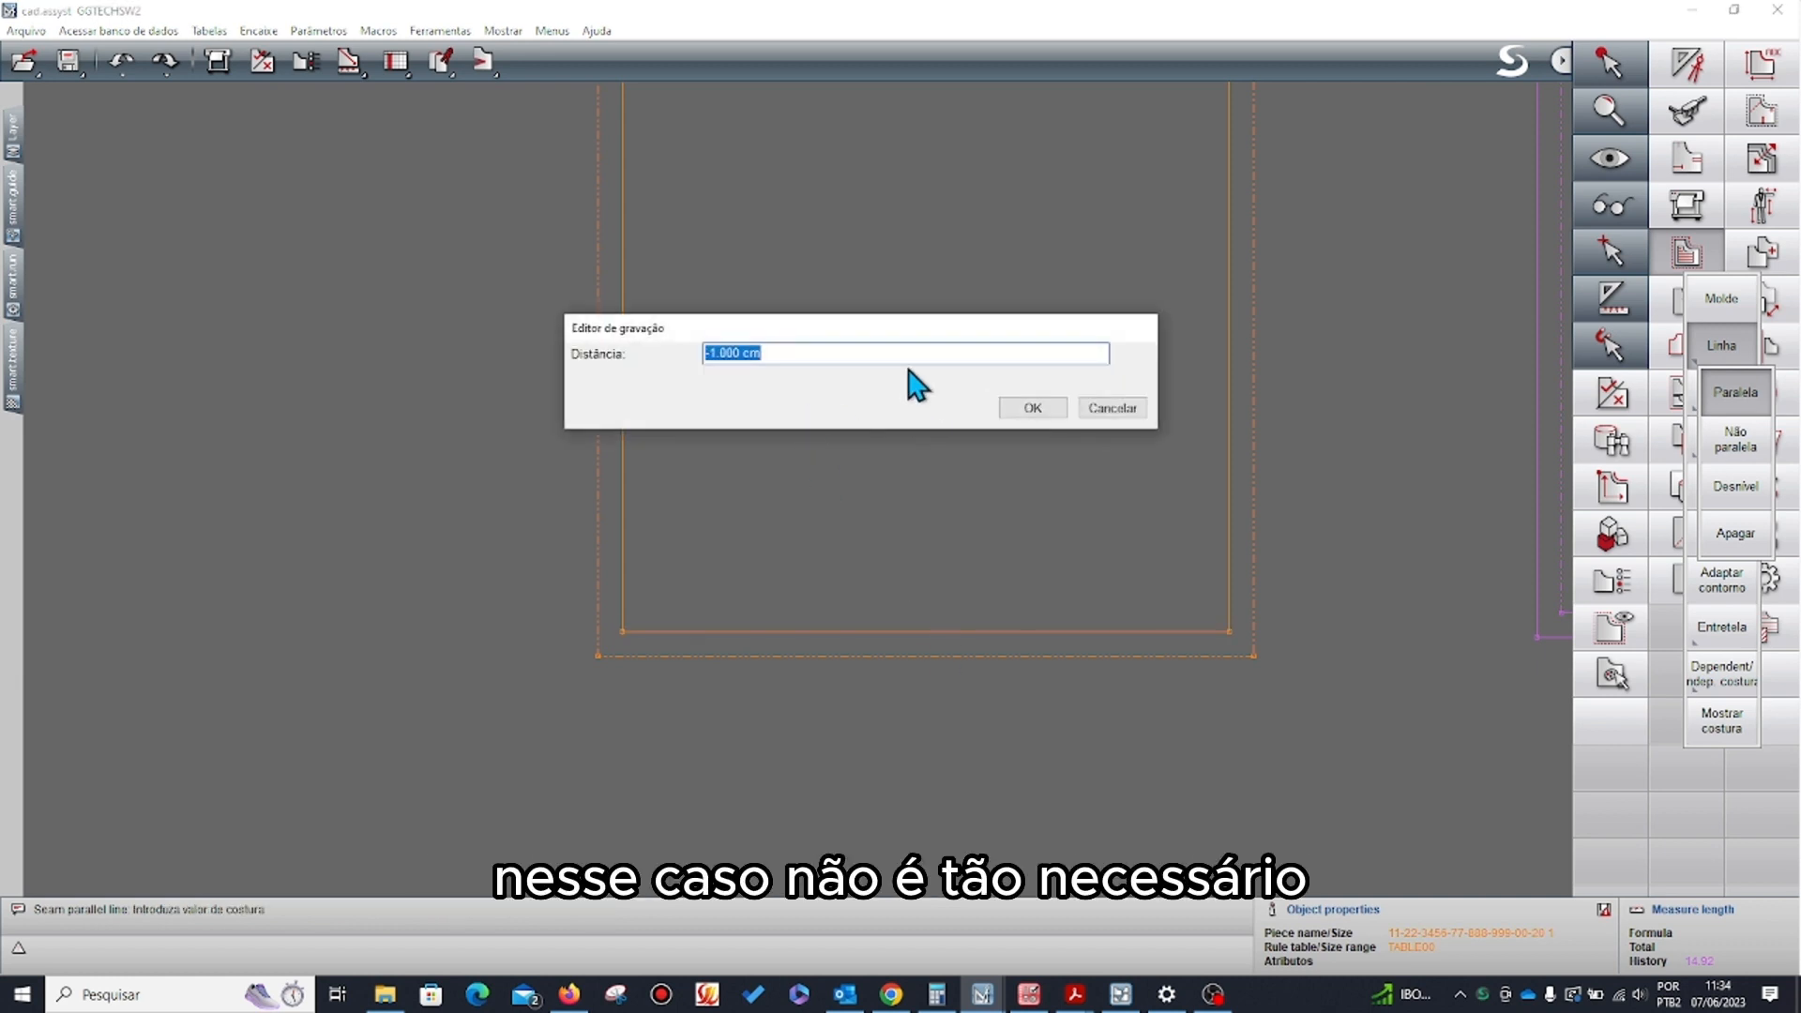
{"action": "left_click", "coordinate": [1033, 407]}
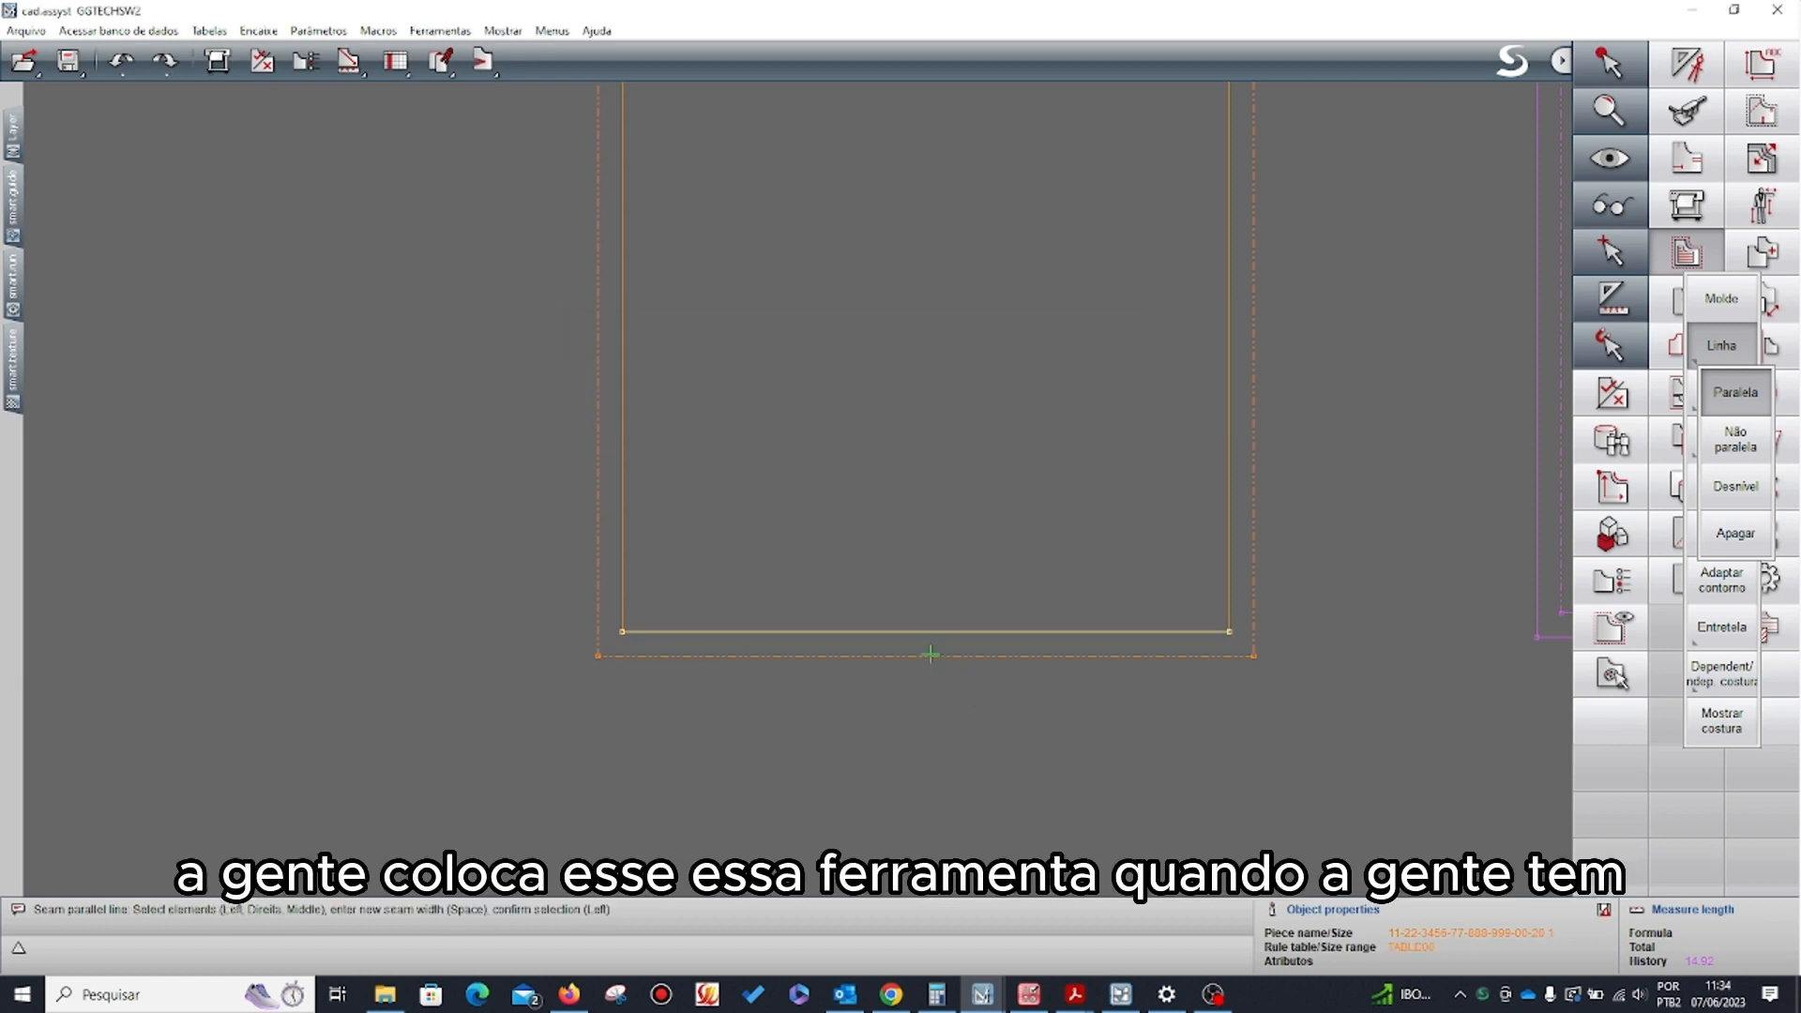
- Place seam corner notches (Canto pica) at both ends of the orange bodice's hem, on the side and hem seam lines
{"action": "left_click", "coordinate": [1728, 345]}
{"action": "left_click", "coordinate": [1723, 443]}
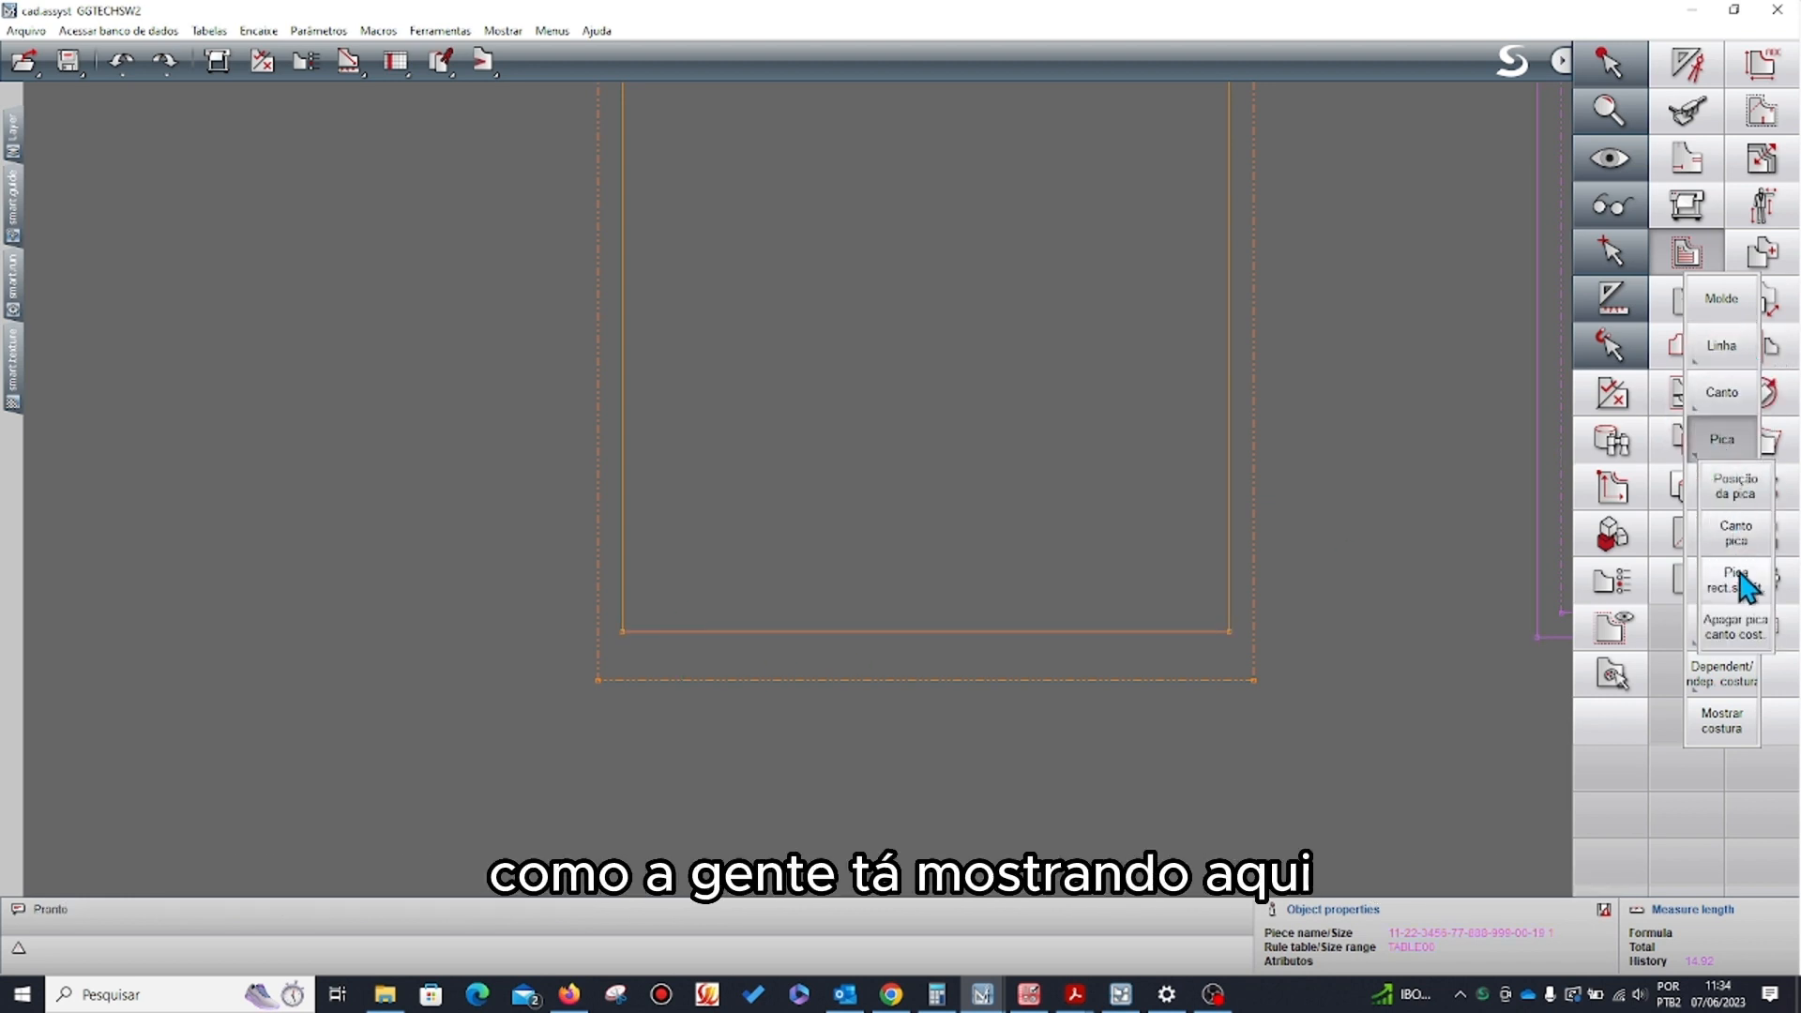
{"action": "left_click", "coordinate": [1741, 537]}
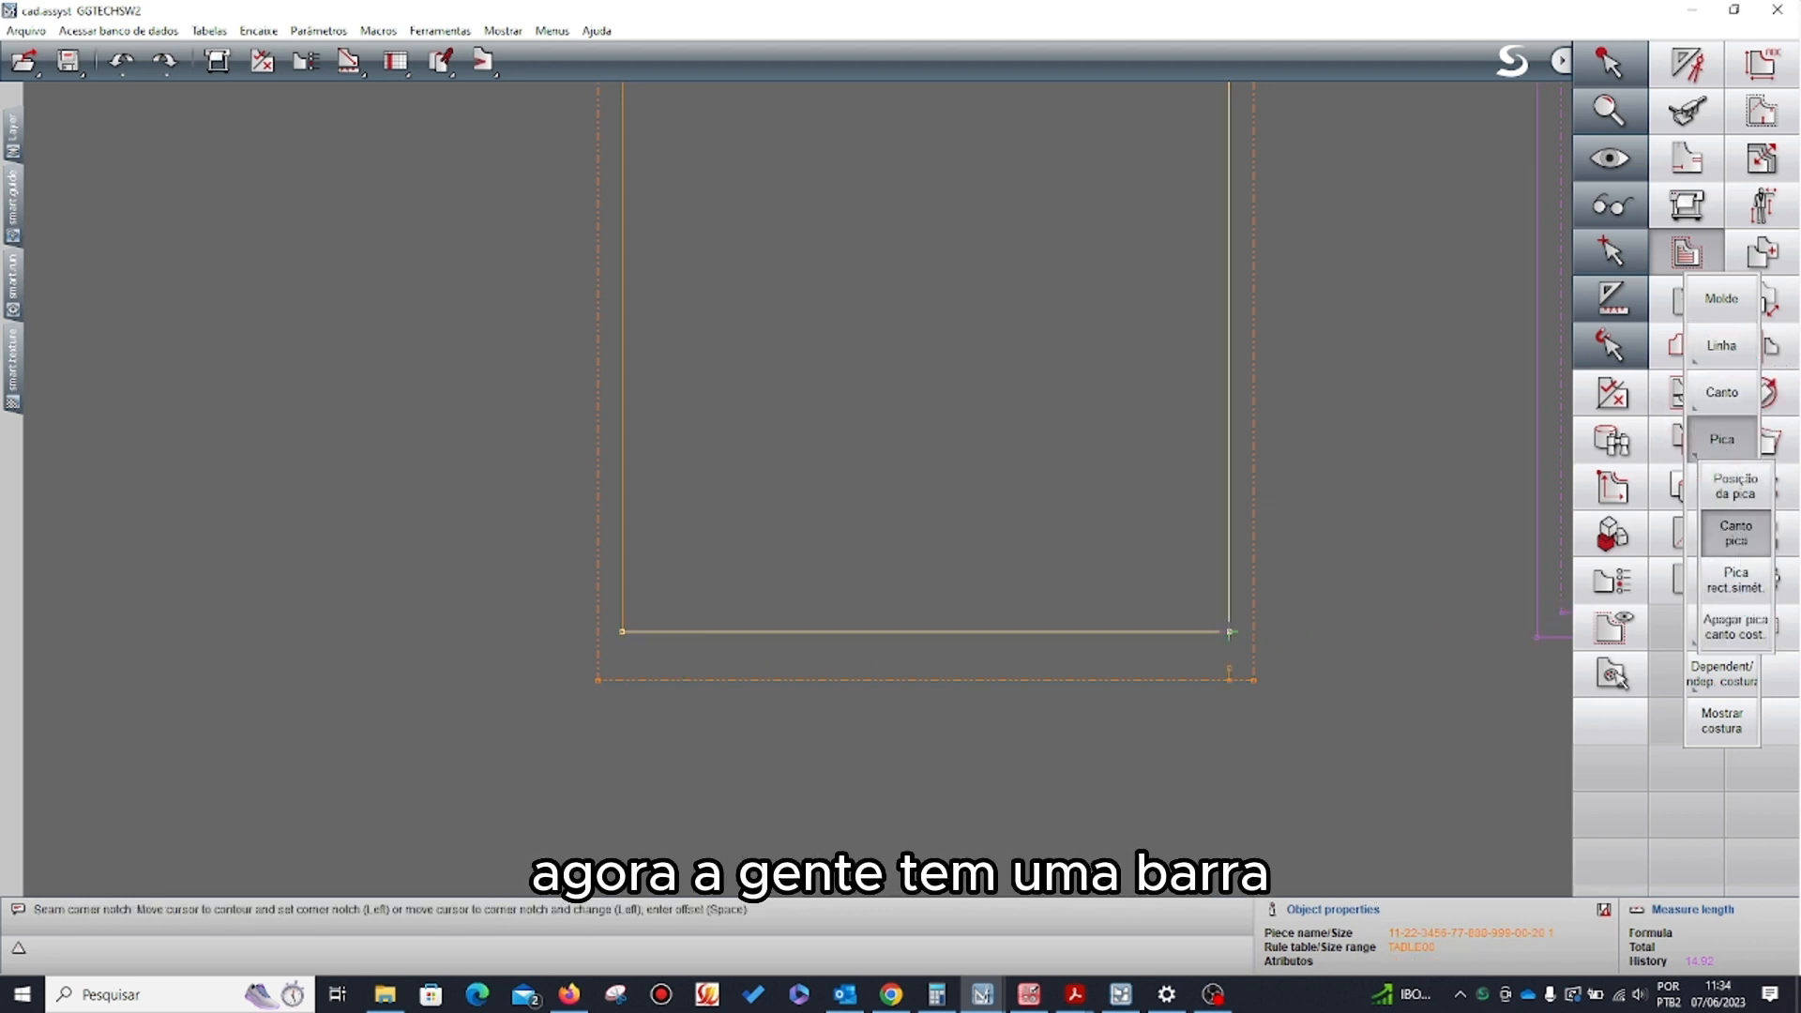
{"action": "scroll", "coordinate": [1471, 684], "scroll_direction": "up", "scroll_amount": 3}
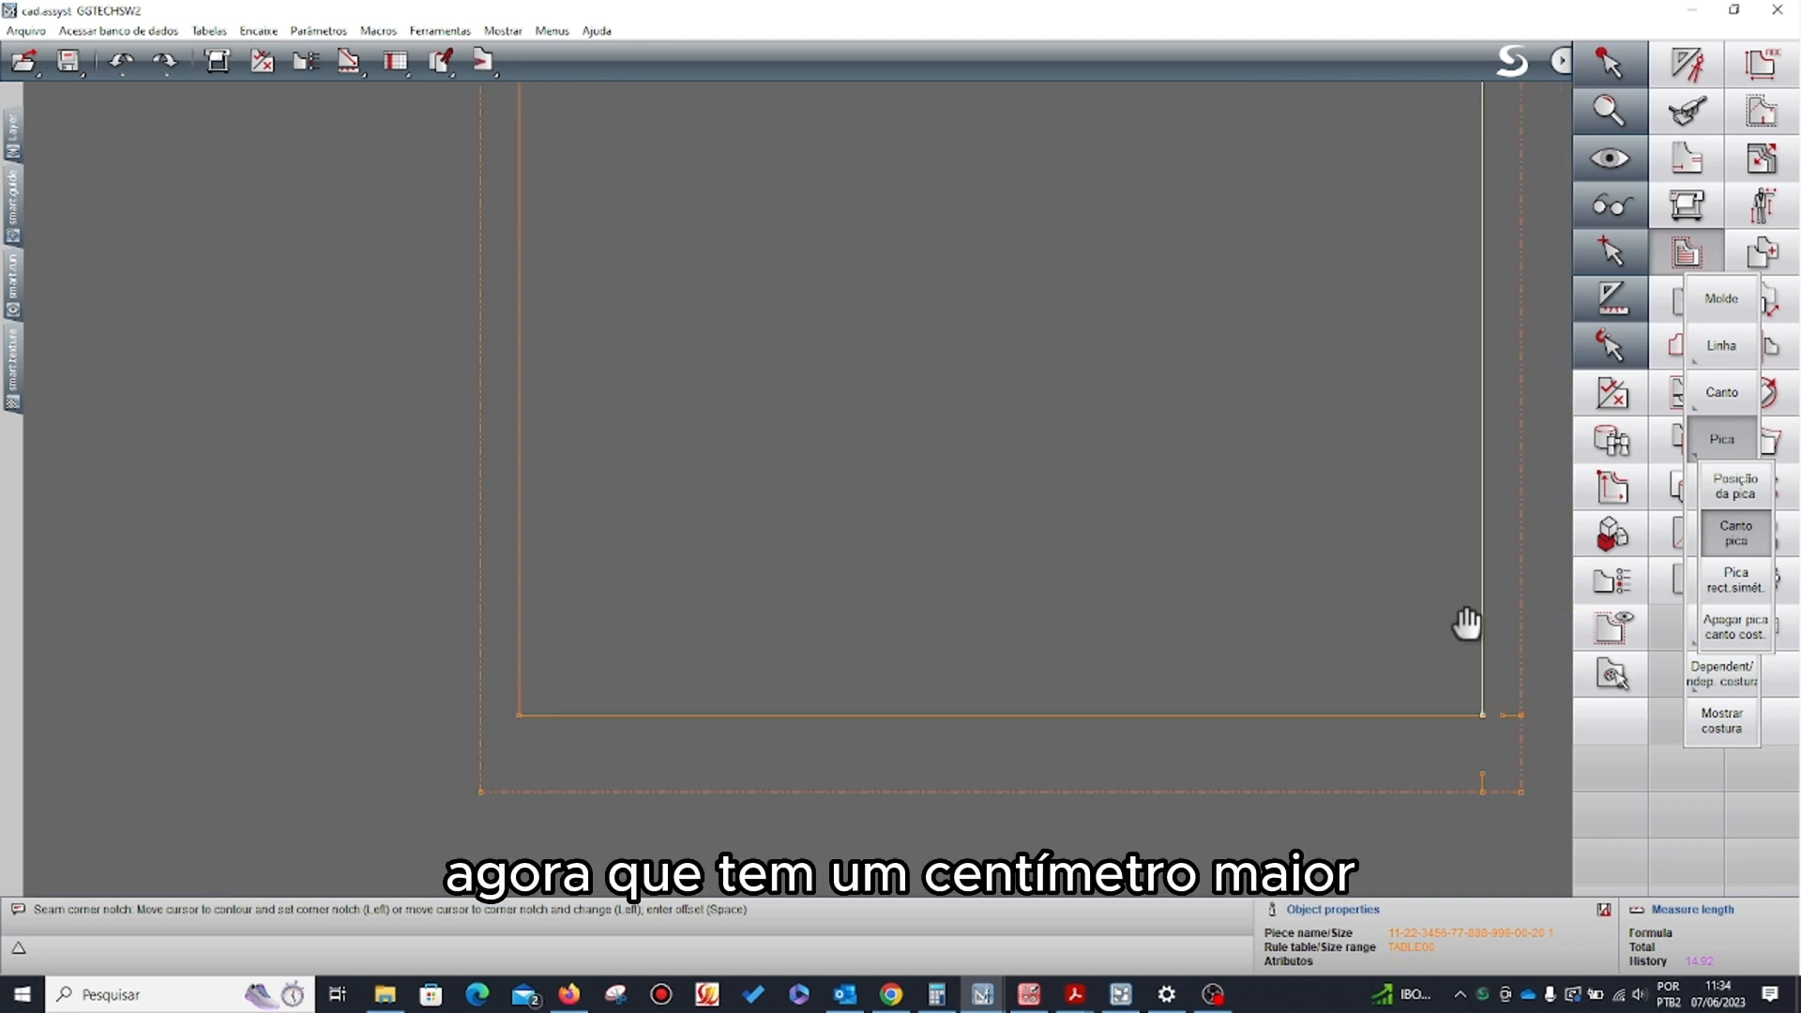
{"action": "middle_click_drag", "start_coordinate": [1467, 625], "coordinate": [1203, 505]}
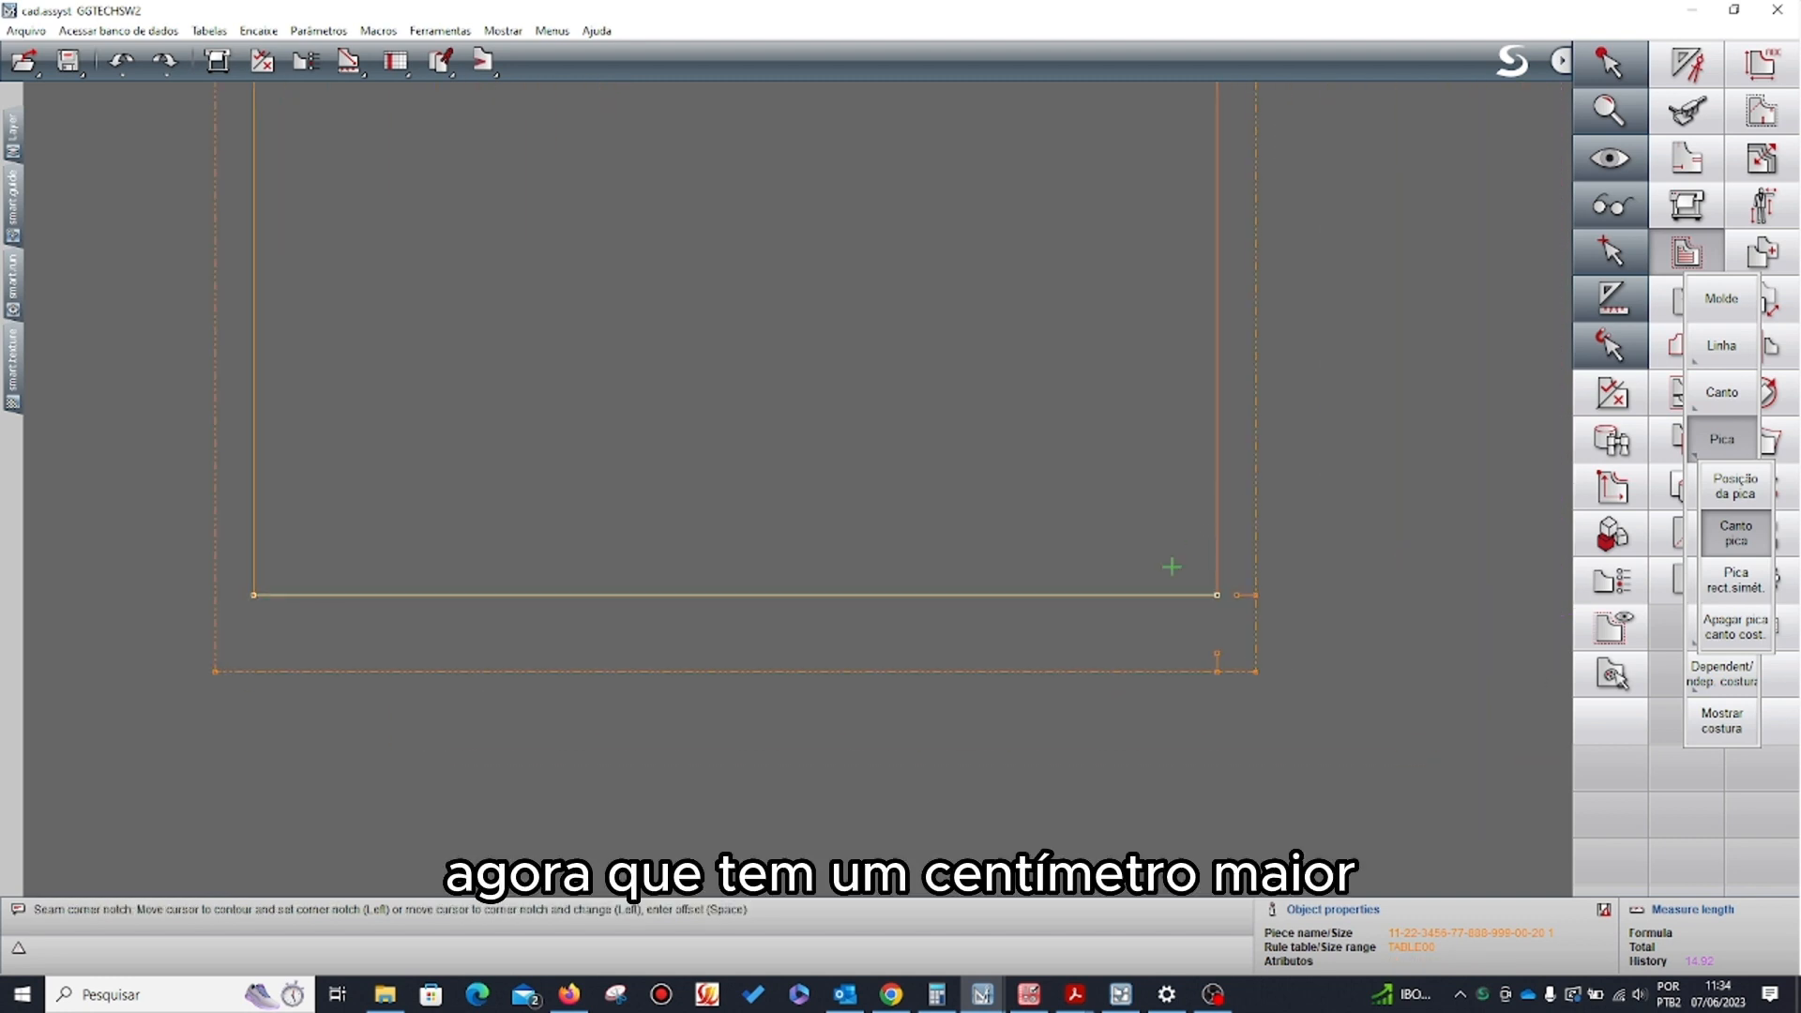
{"action": "left_click", "coordinate": [253, 595]}
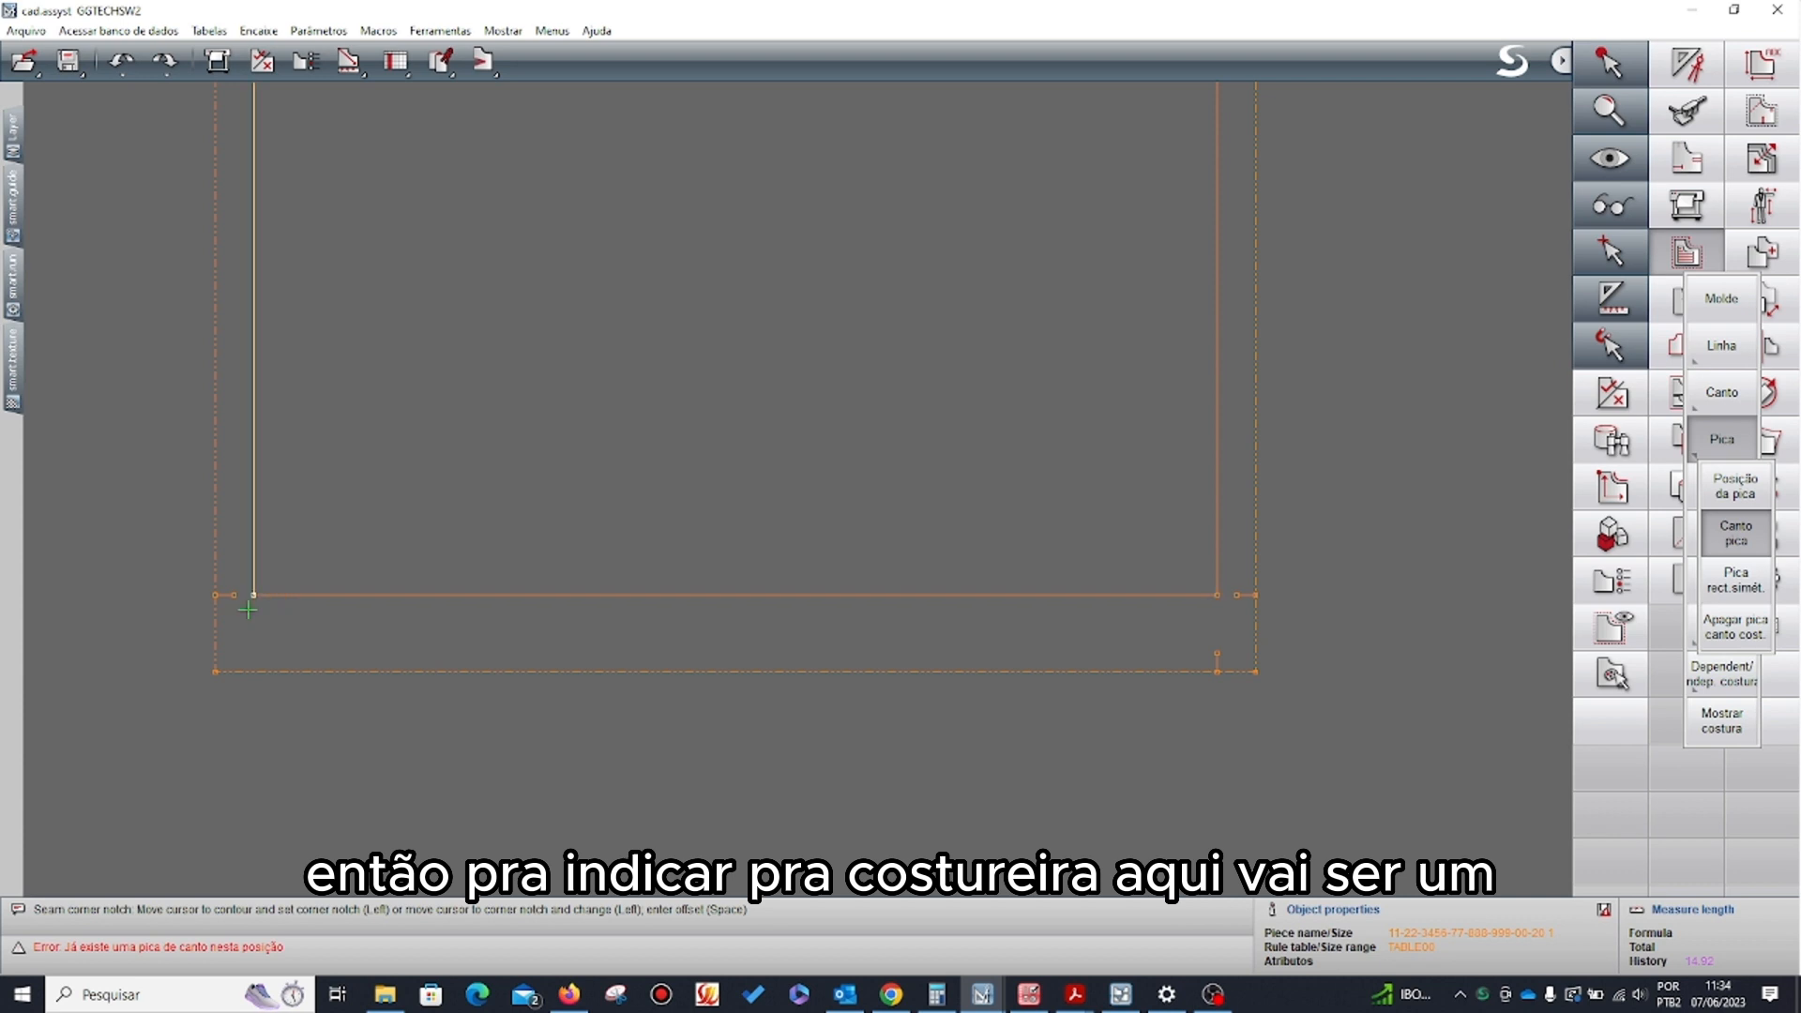
{"action": "left_click", "coordinate": [251, 594]}
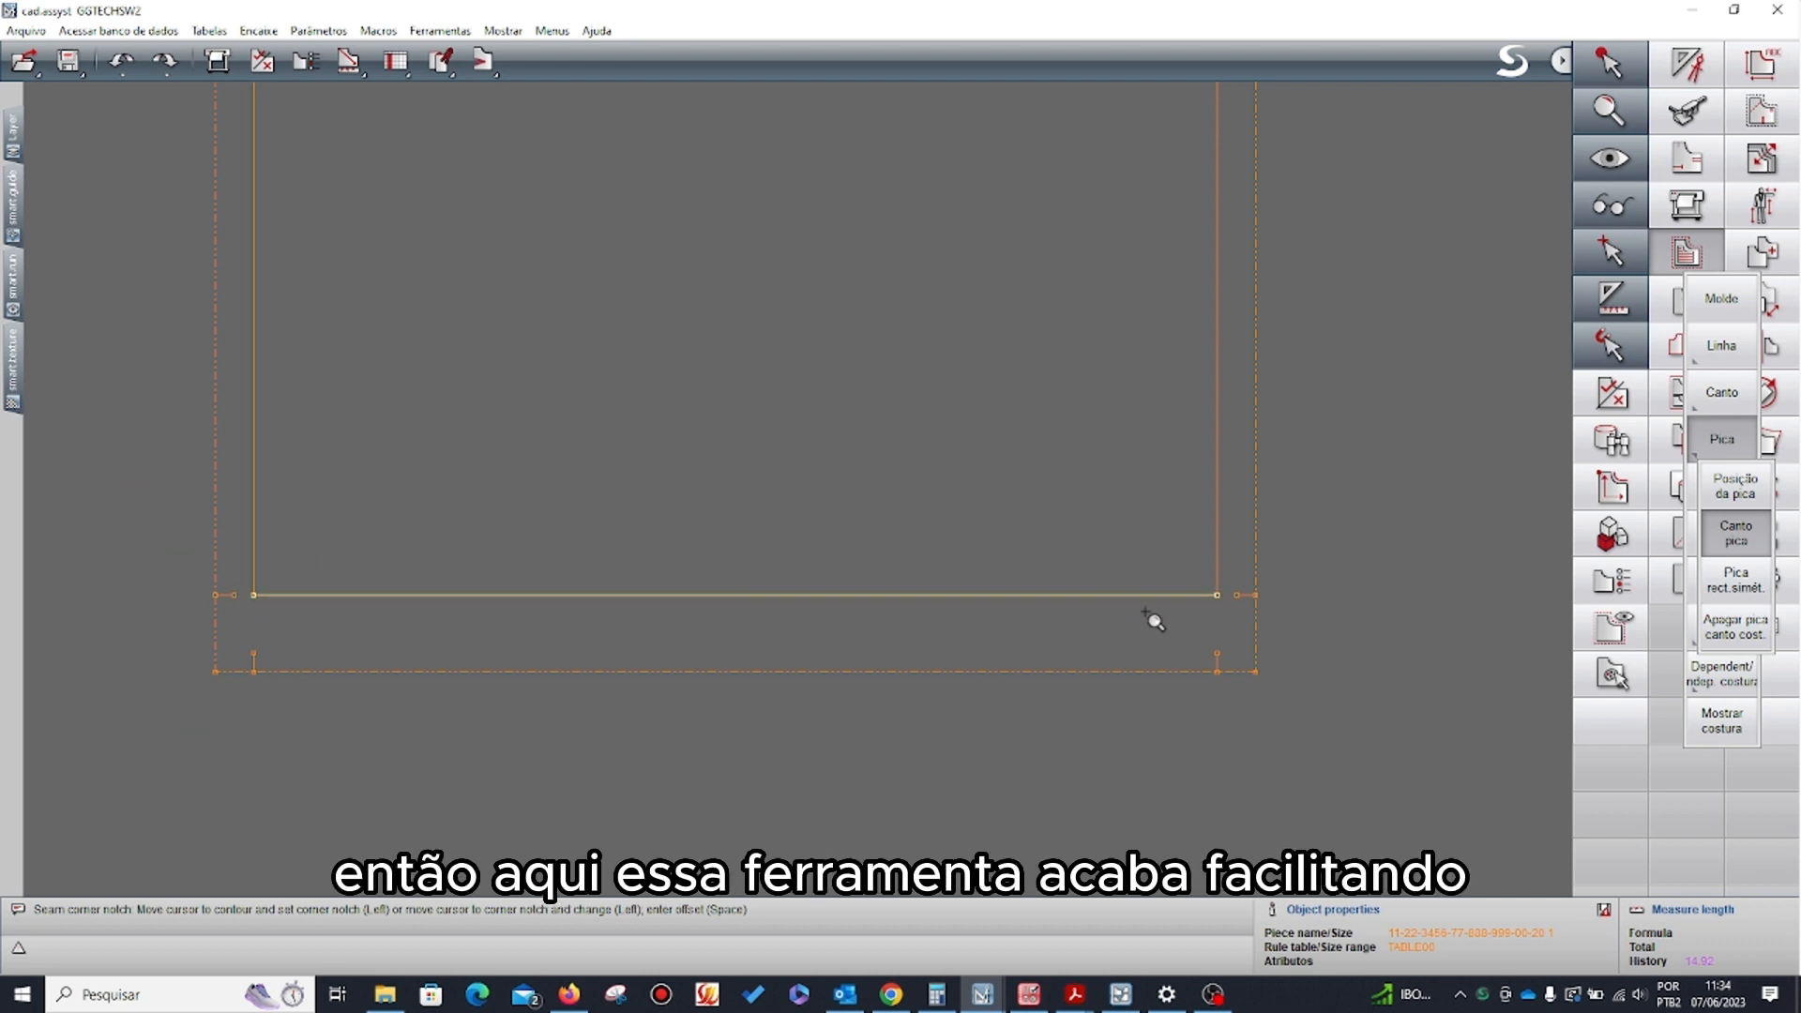
- Try reducing the whole green sleeve piece with an interlining allowance of 0.3 cm (Entretela, Molde)
{"action": "scroll", "coordinate": [1146, 612], "scroll_direction": "down", "scroll_amount": 3}
{"action": "left_click", "coordinate": [1727, 448]}
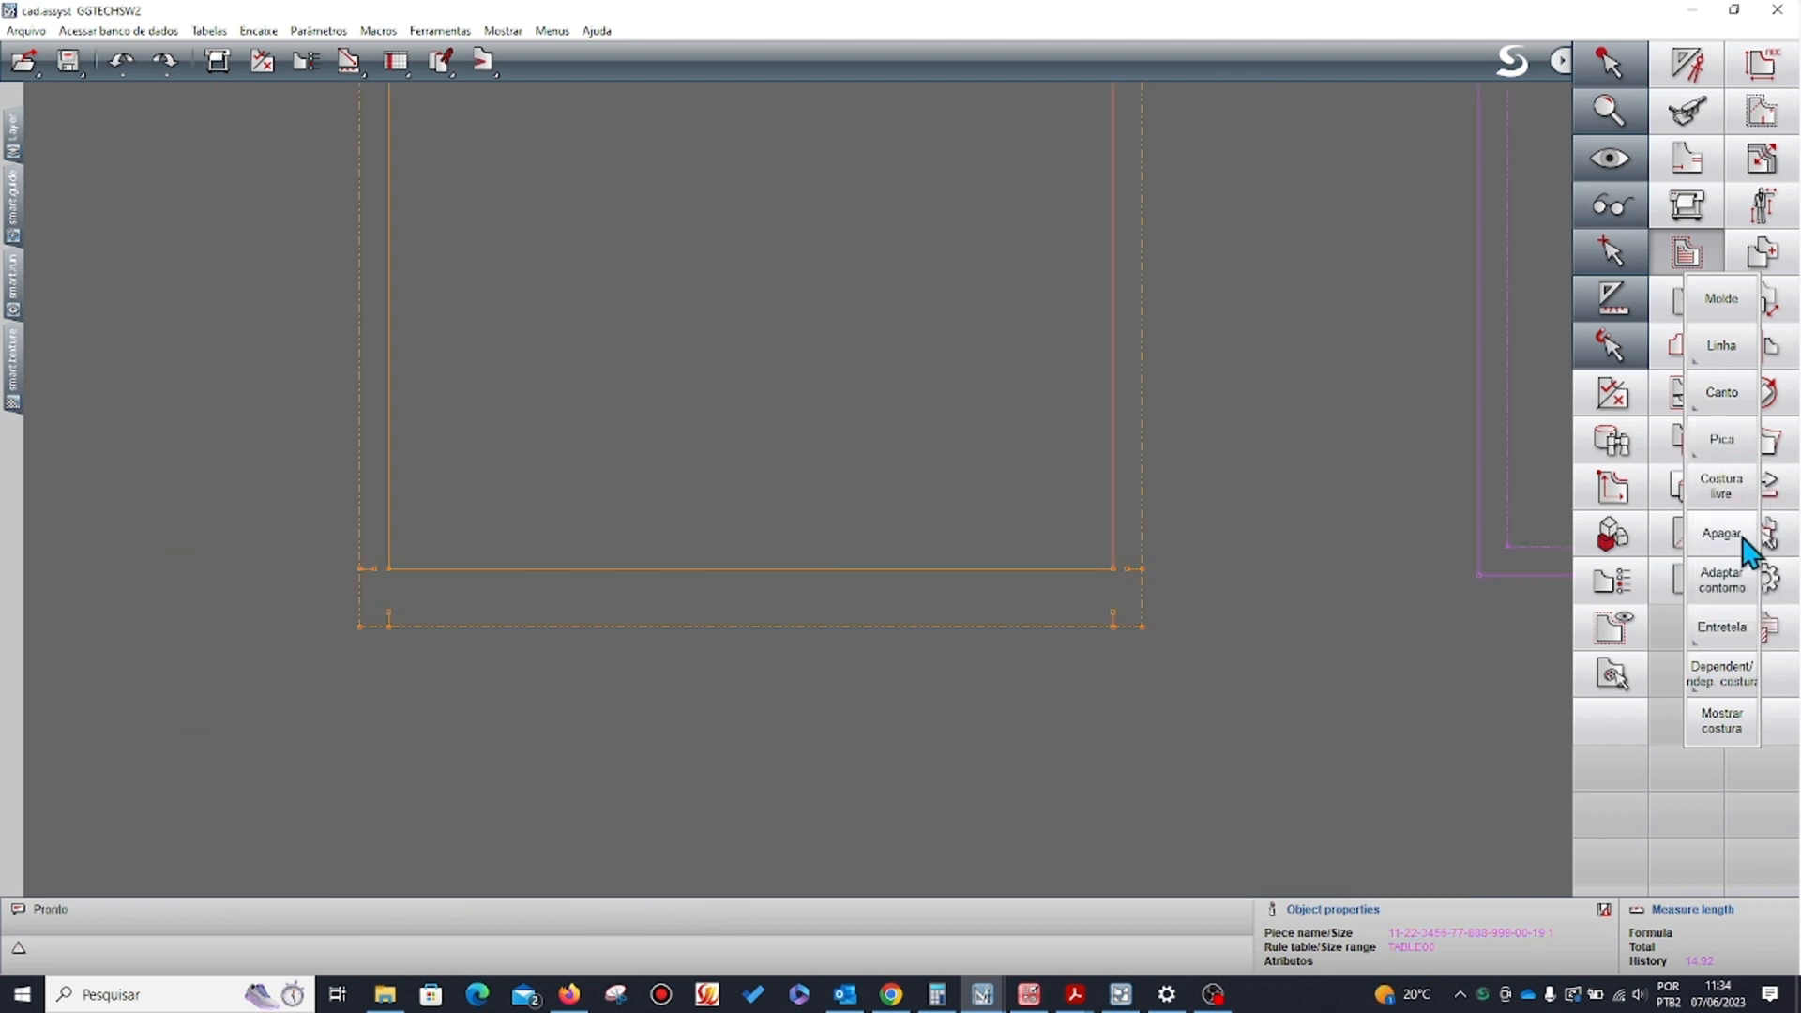
{"action": "left_click", "coordinate": [1737, 589]}
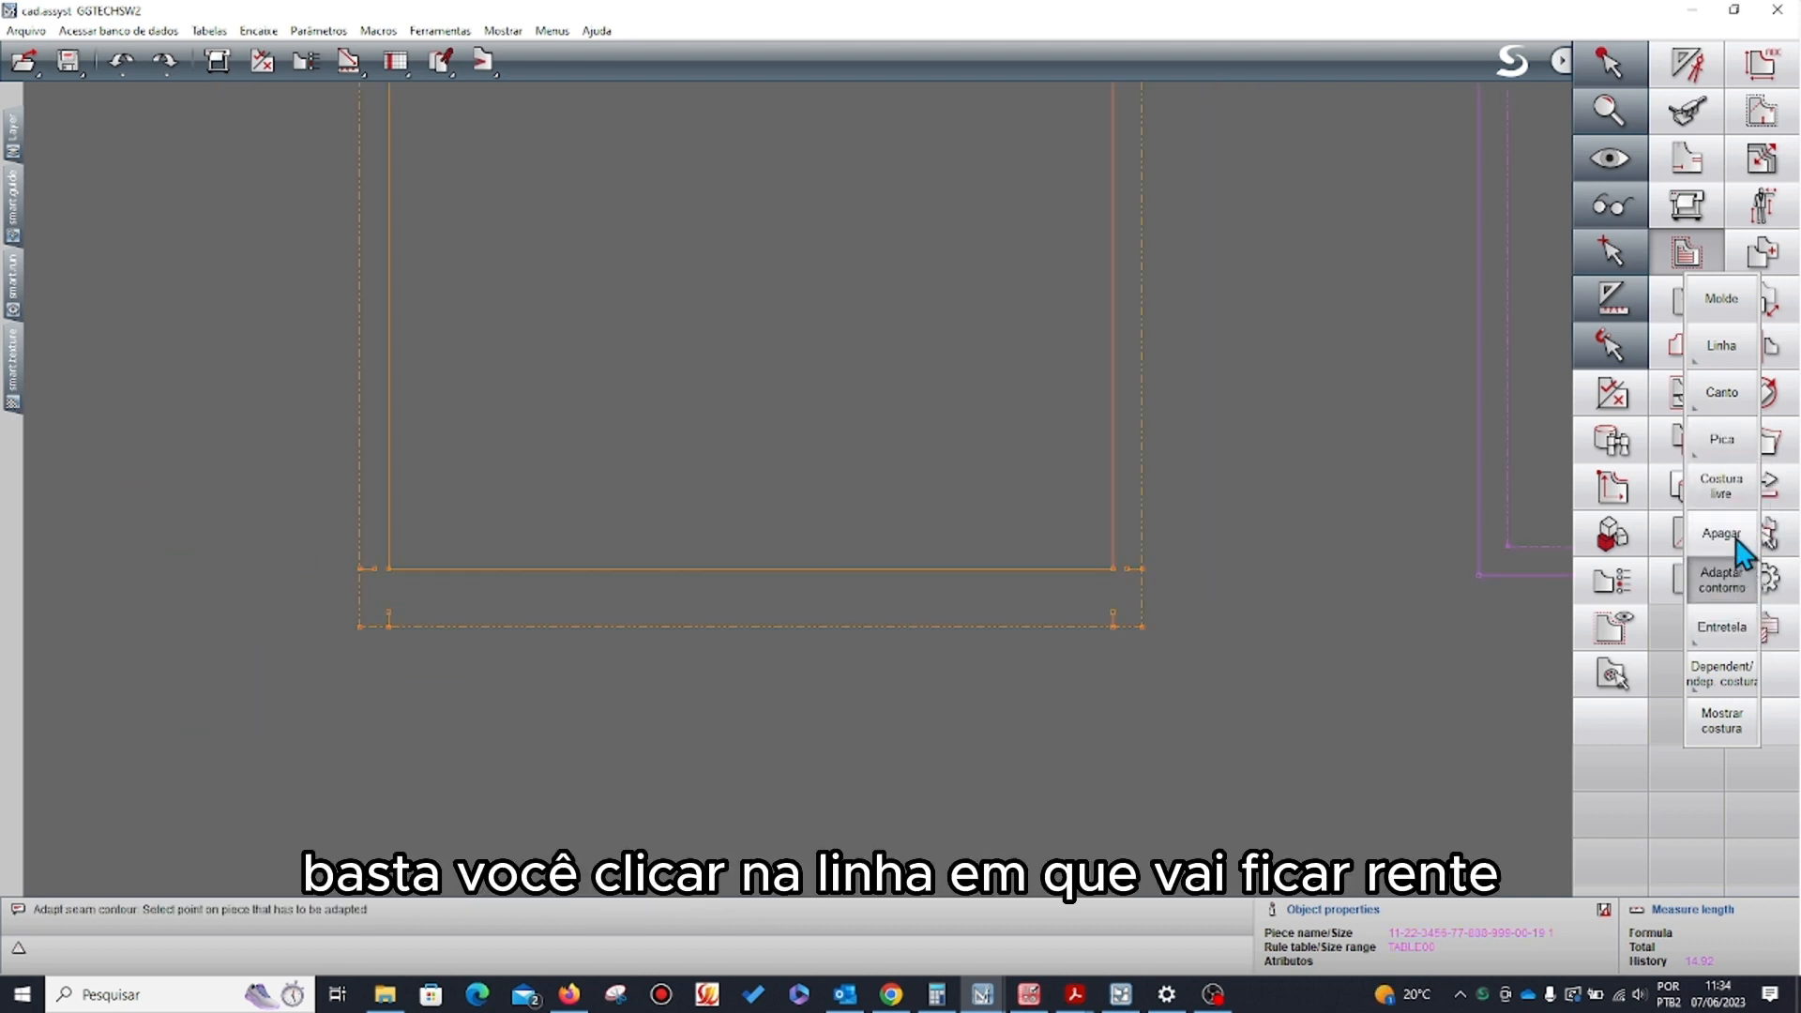
{"action": "left_click", "coordinate": [1722, 626]}
{"action": "left_click", "coordinate": [1732, 679]}
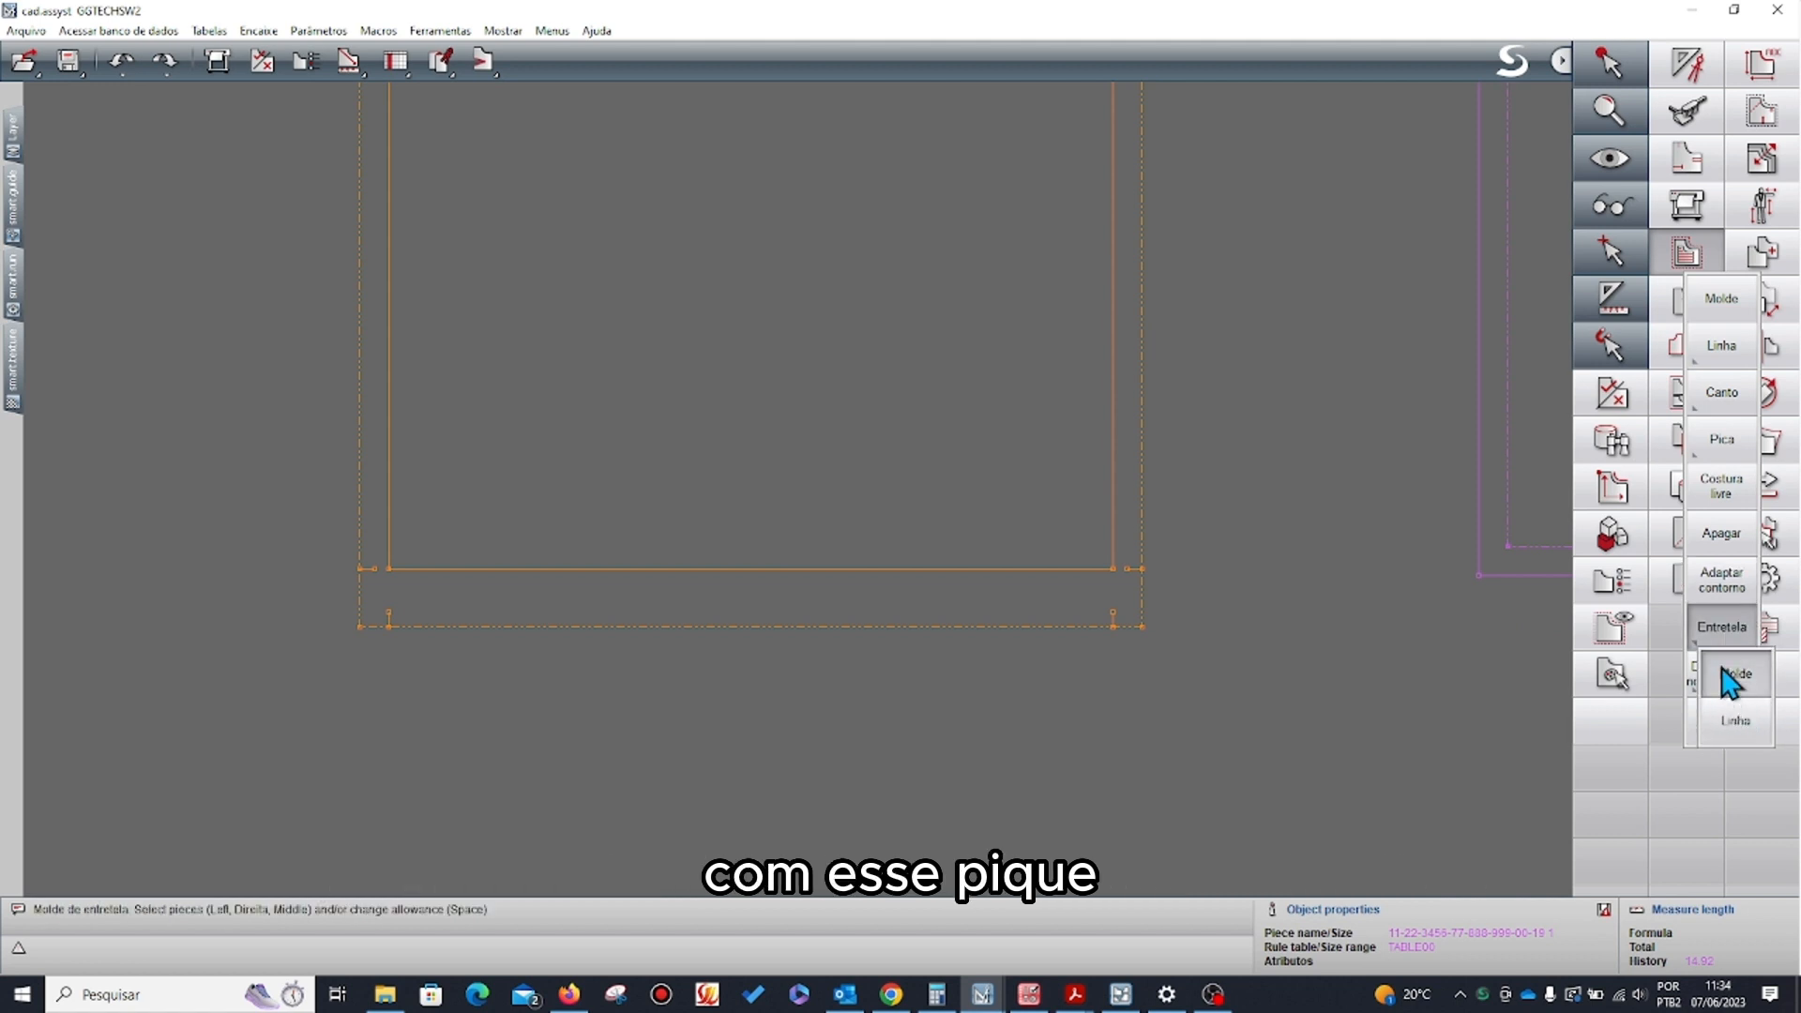
{"action": "scroll", "coordinate": [1416, 680], "scroll_direction": "down", "scroll_amount": 5}
{"action": "middle_click_drag", "start_coordinate": [1192, 601], "coordinate": [685, 722]}
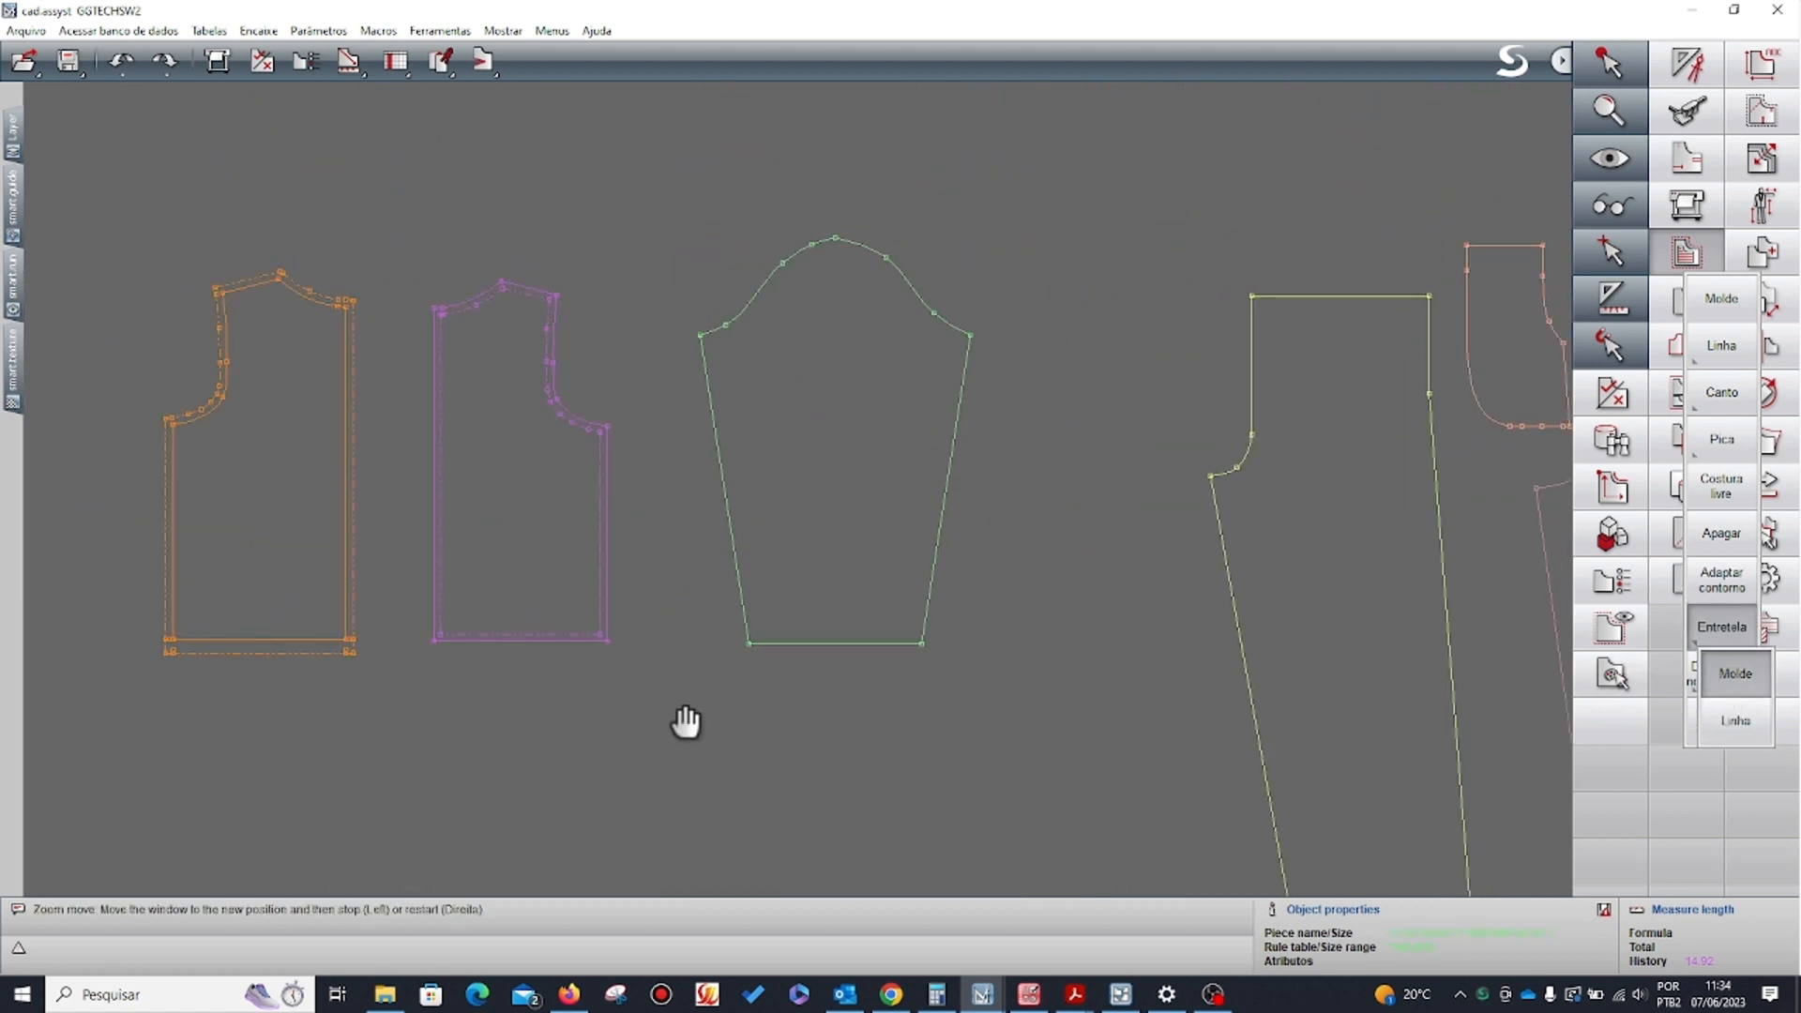
{"action": "scroll", "coordinate": [804, 441], "scroll_direction": "up", "scroll_amount": 5}
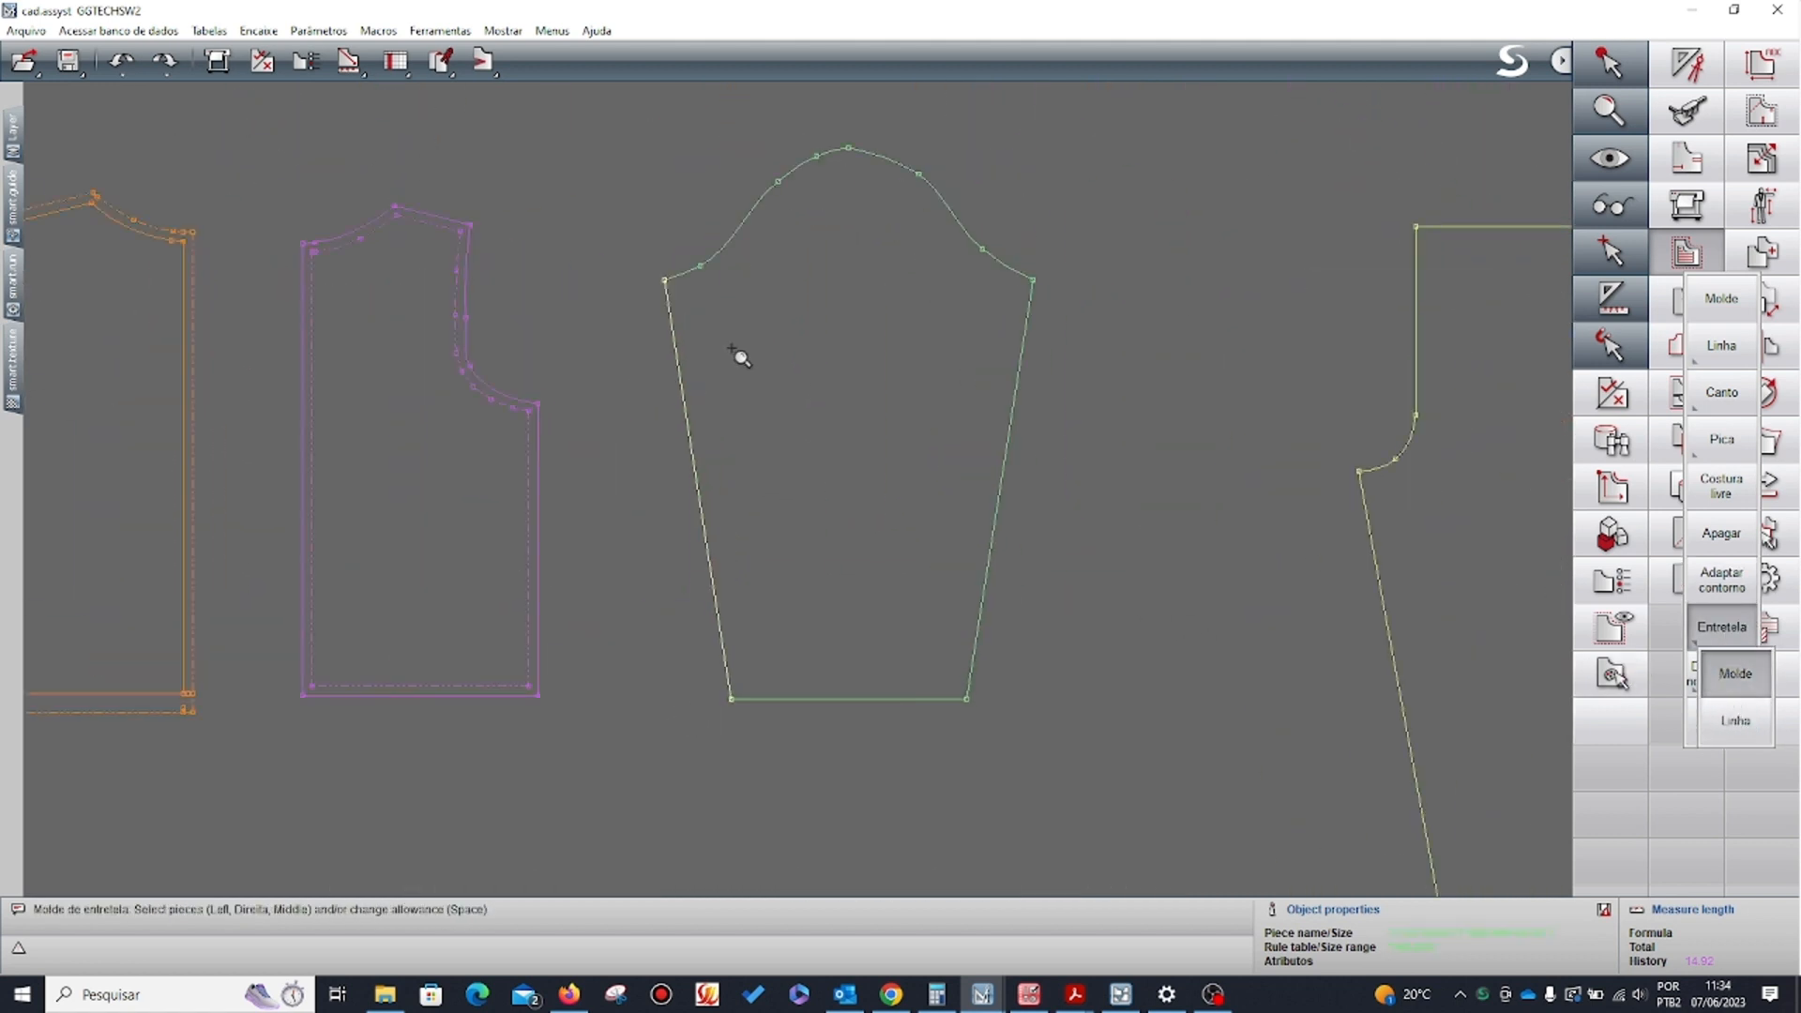
{"action": "left_click", "coordinate": [923, 391]}
{"action": "scroll", "coordinate": [920, 430], "scroll_direction": "down", "scroll_amount": 2}
{"action": "left_click", "coordinate": [822, 227]}
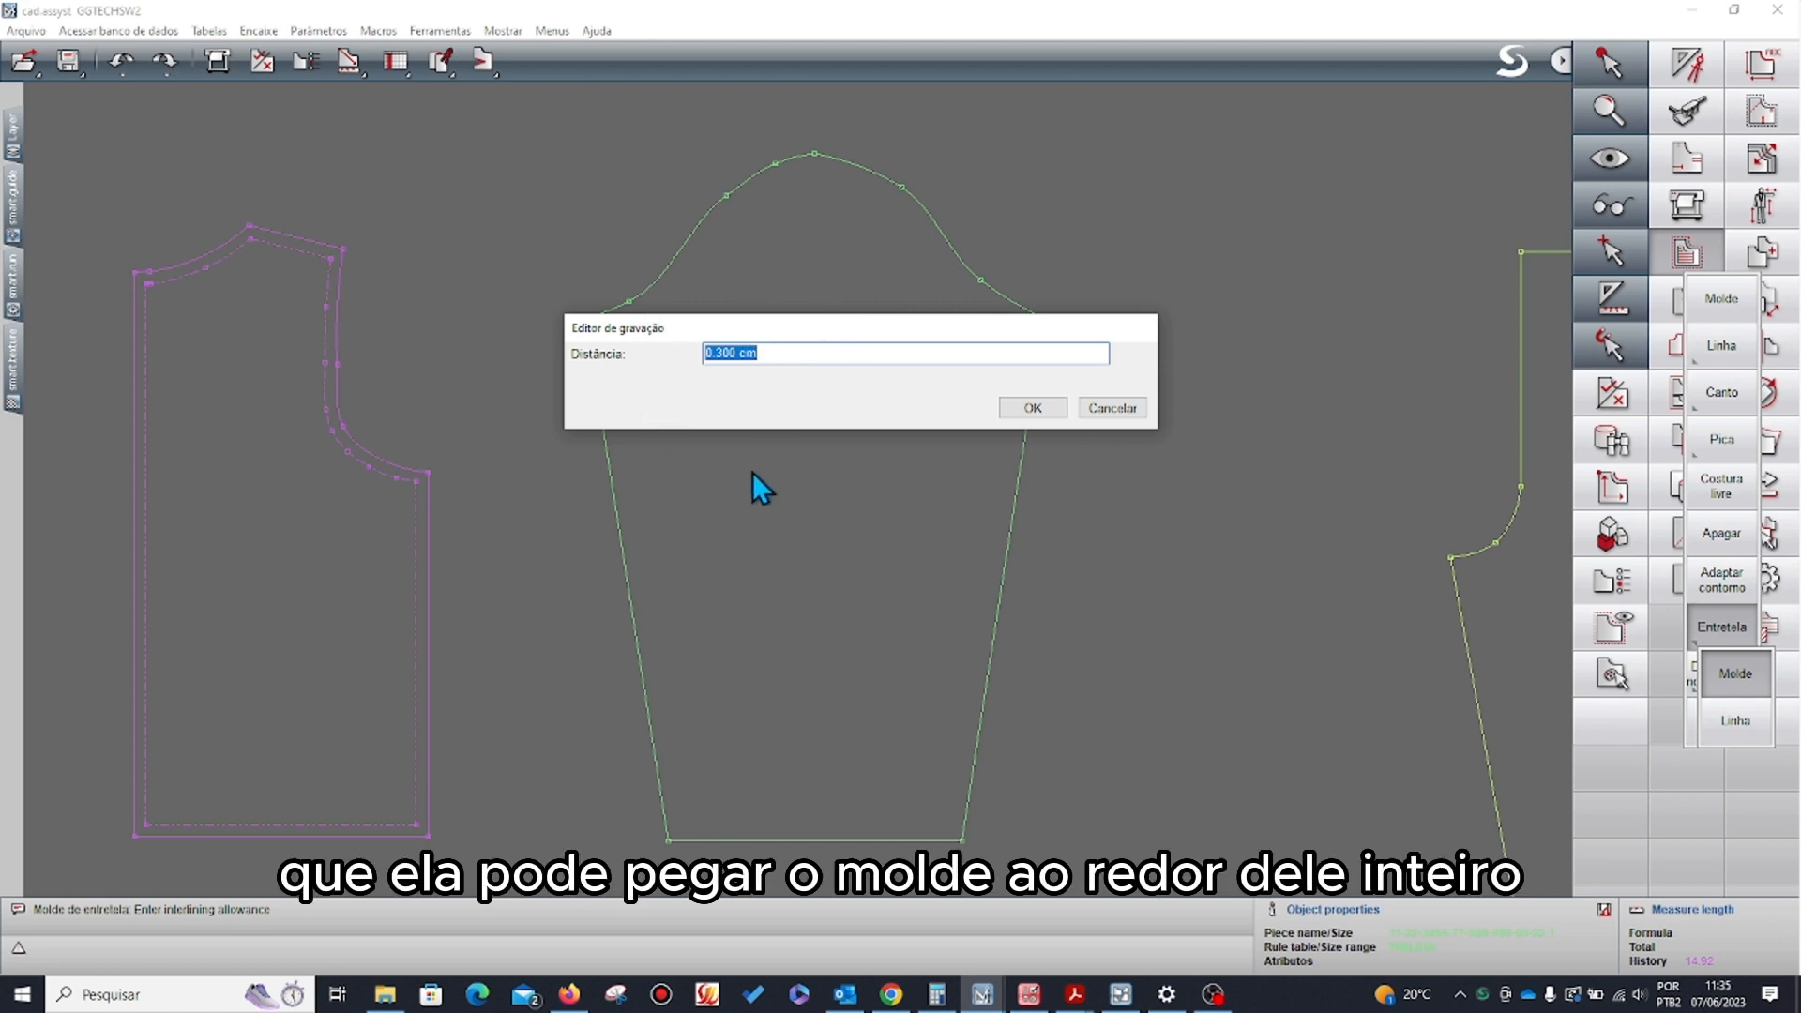
{"action": "left_click", "coordinate": [1024, 410]}
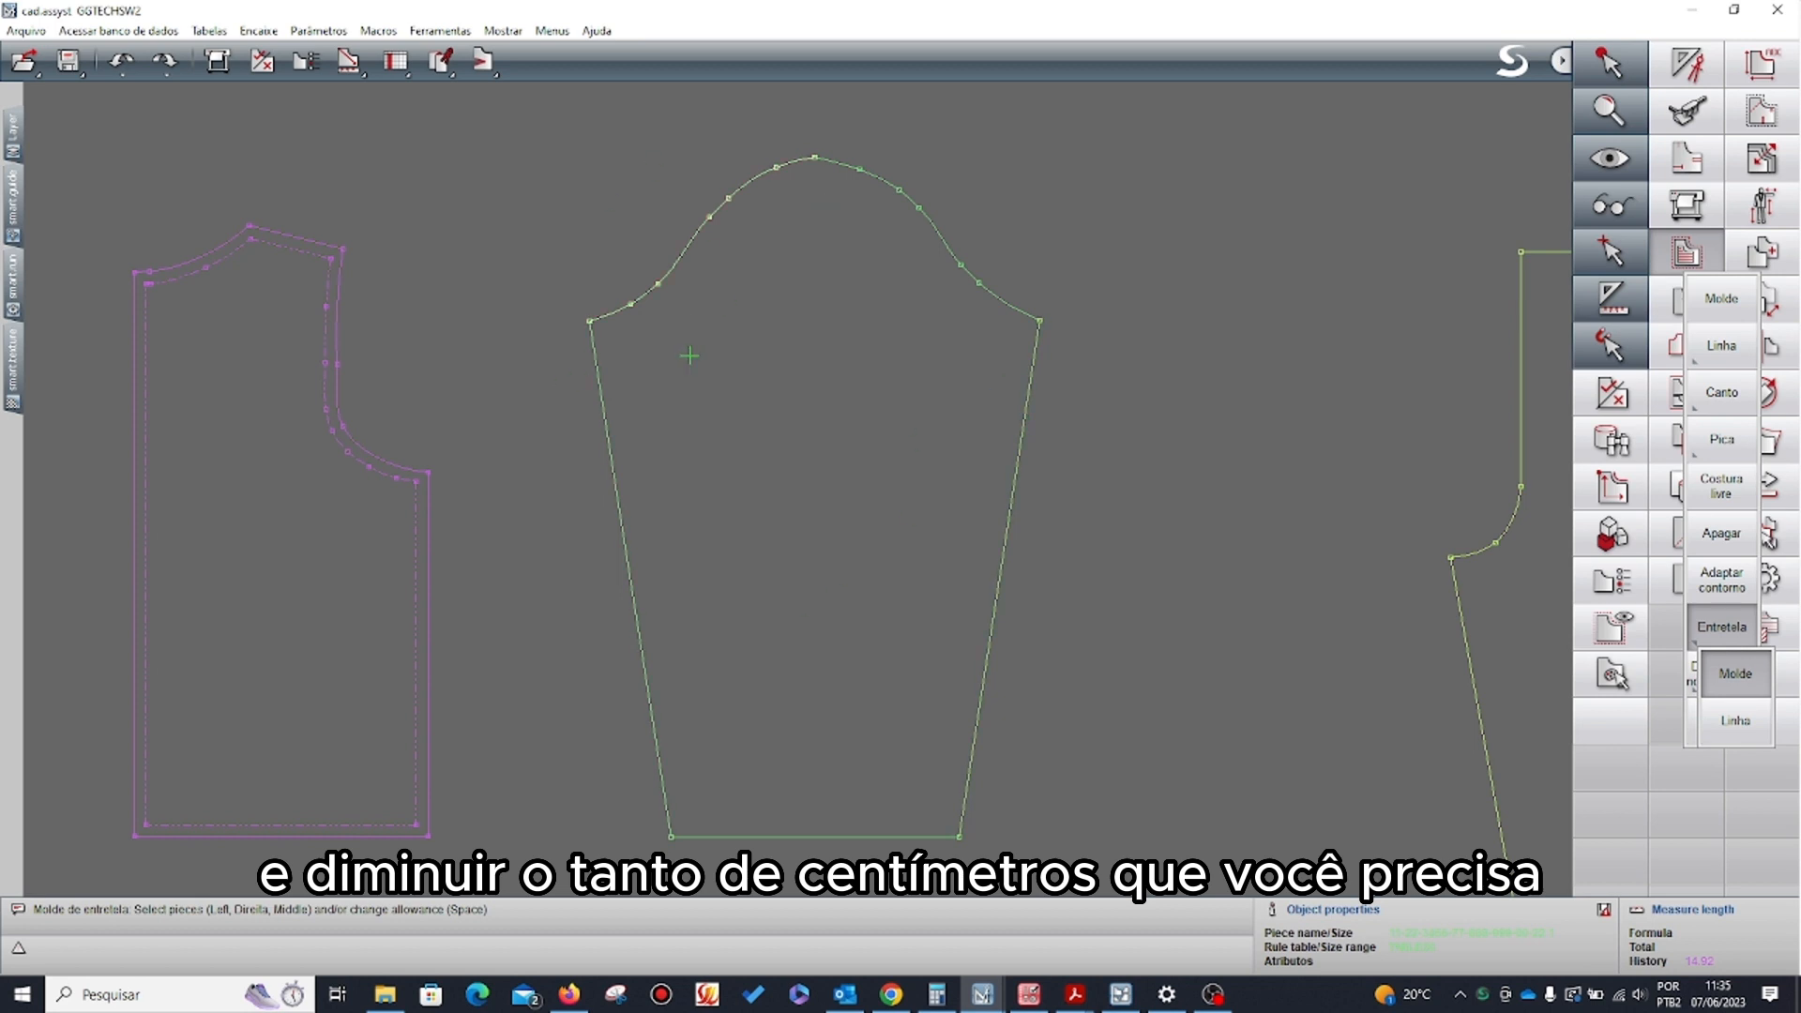
{"action": "key", "text": "ctrl+z"}
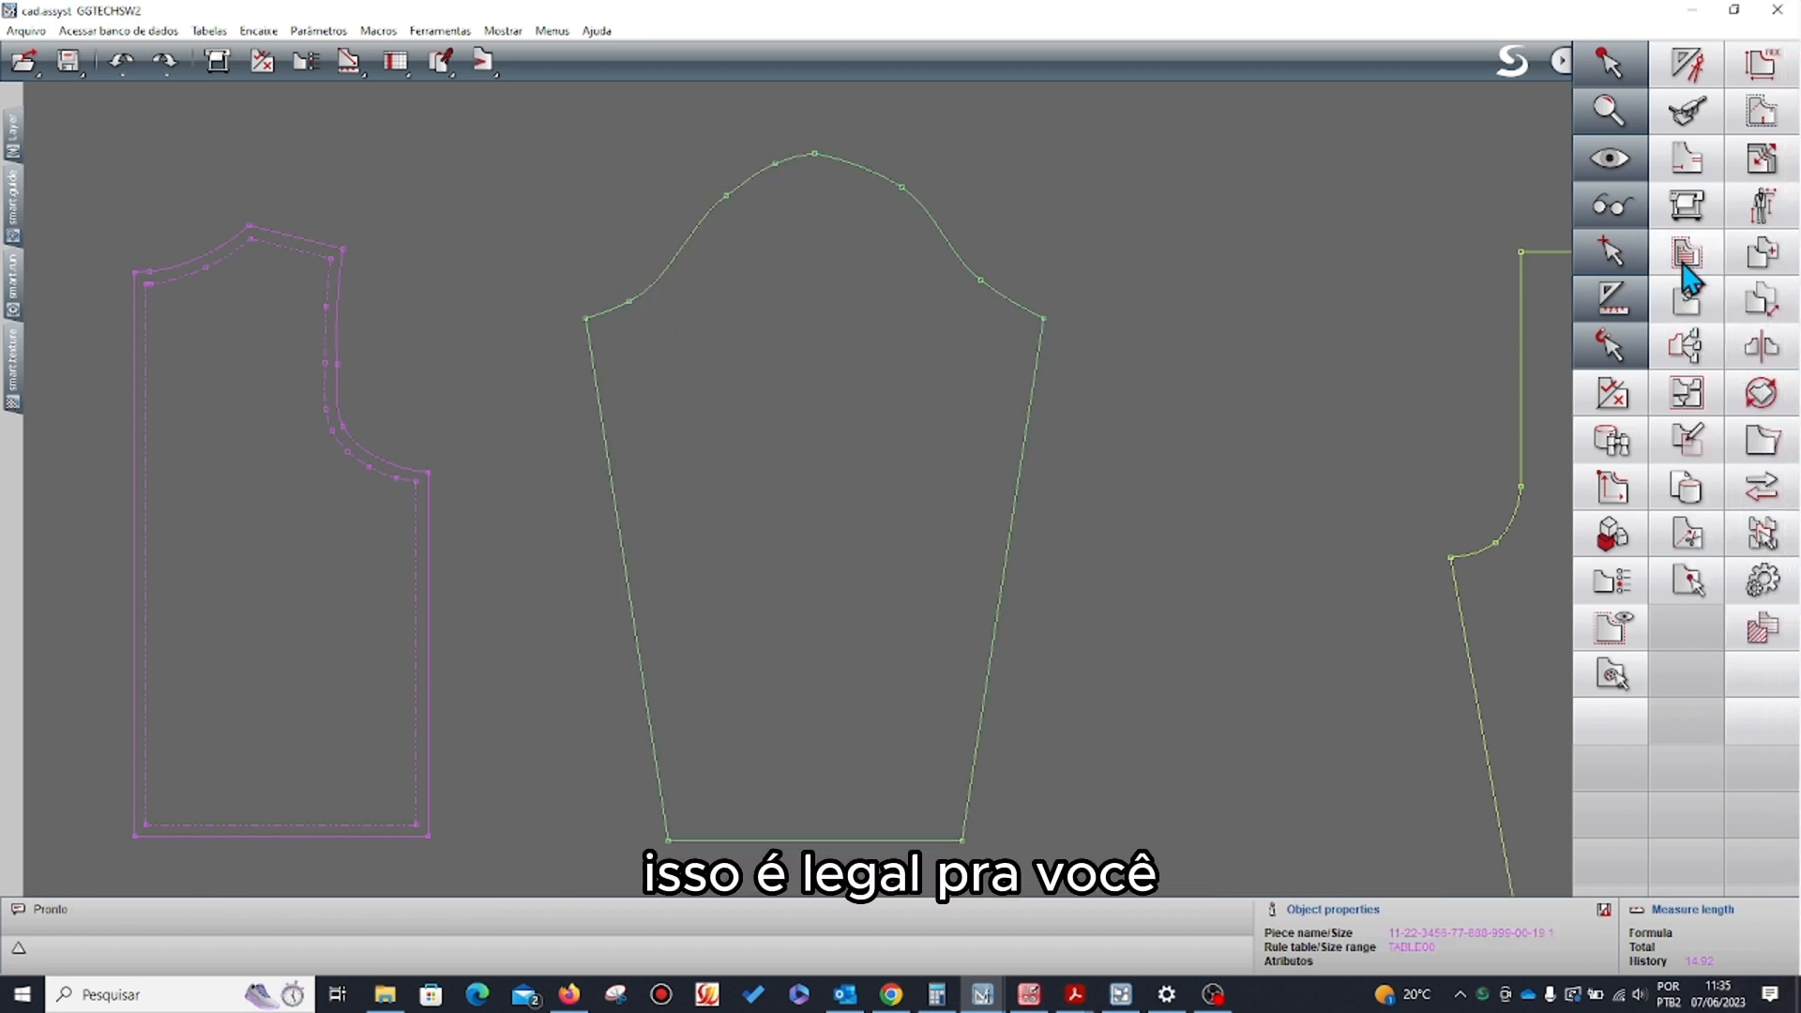
- Set the whole-piece interlining allowance to -0.3 cm and enlarge the green sleeve with it several times
{"action": "left_click", "coordinate": [1686, 253]}
{"action": "mouse_move", "coordinate": [1721, 627]}
{"action": "left_click", "coordinate": [1735, 674]}
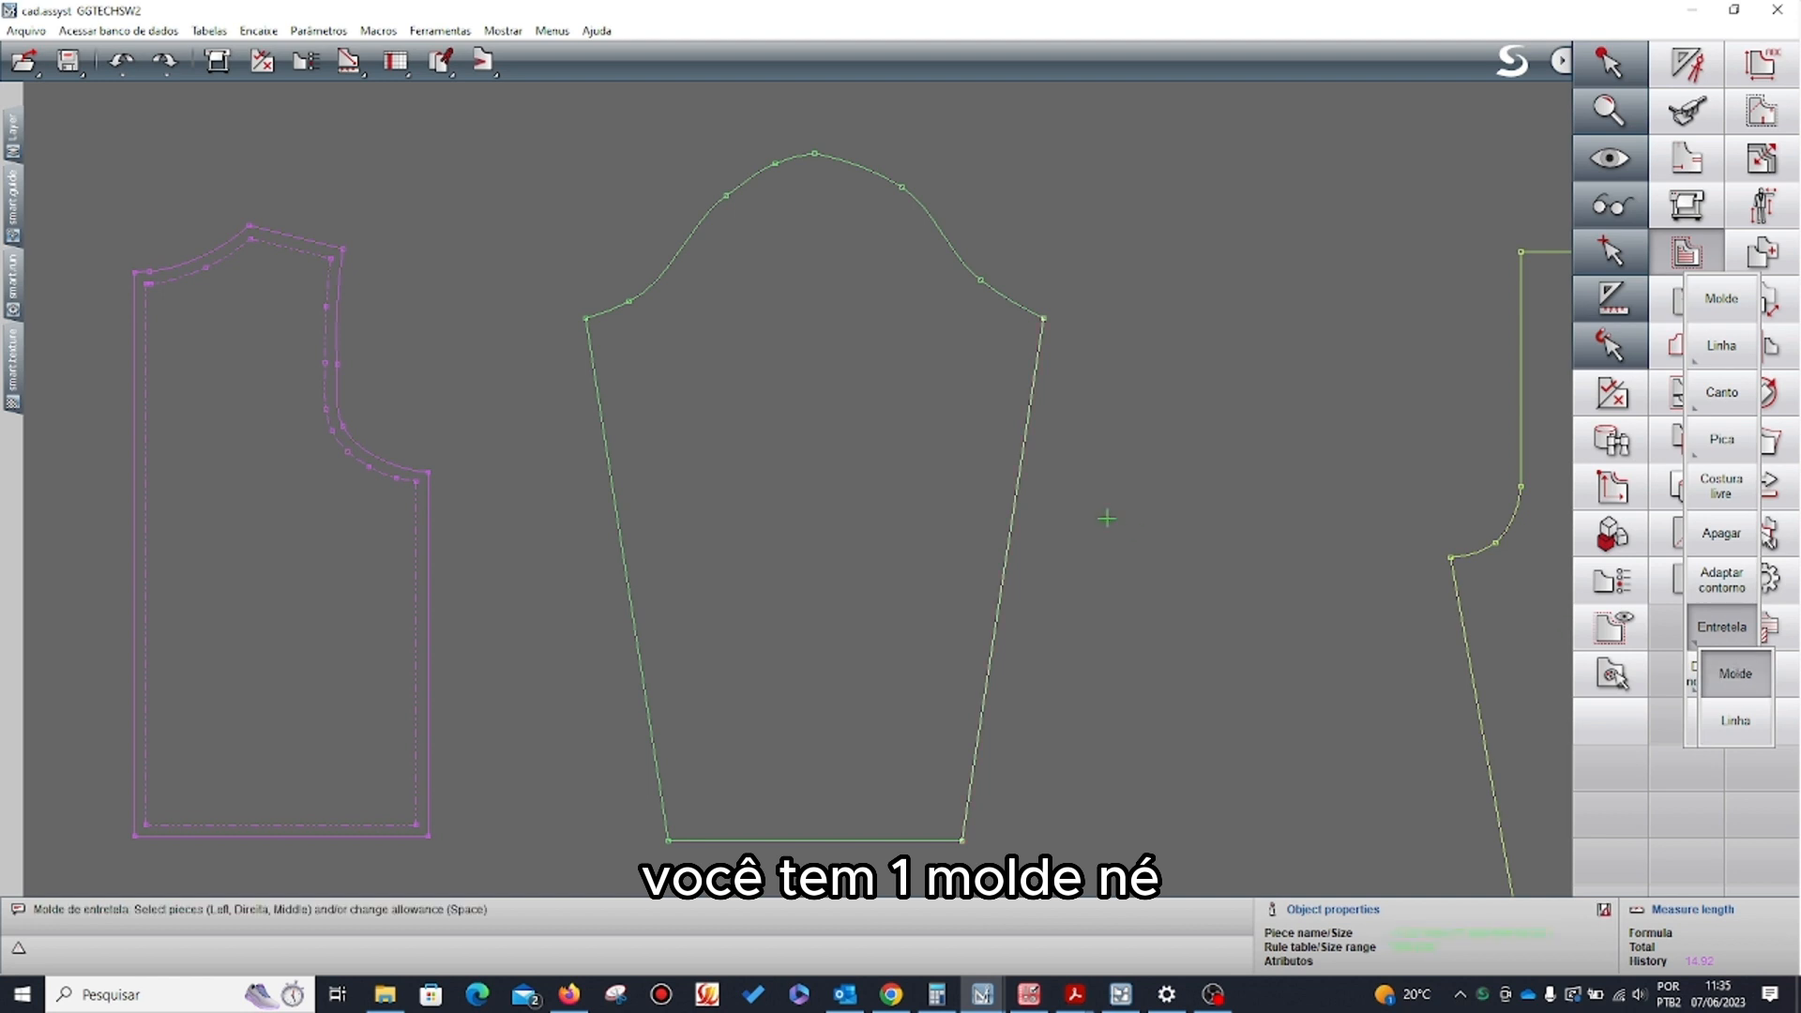
{"action": "key", "text": "space"}
{"action": "type", "text": "-"}
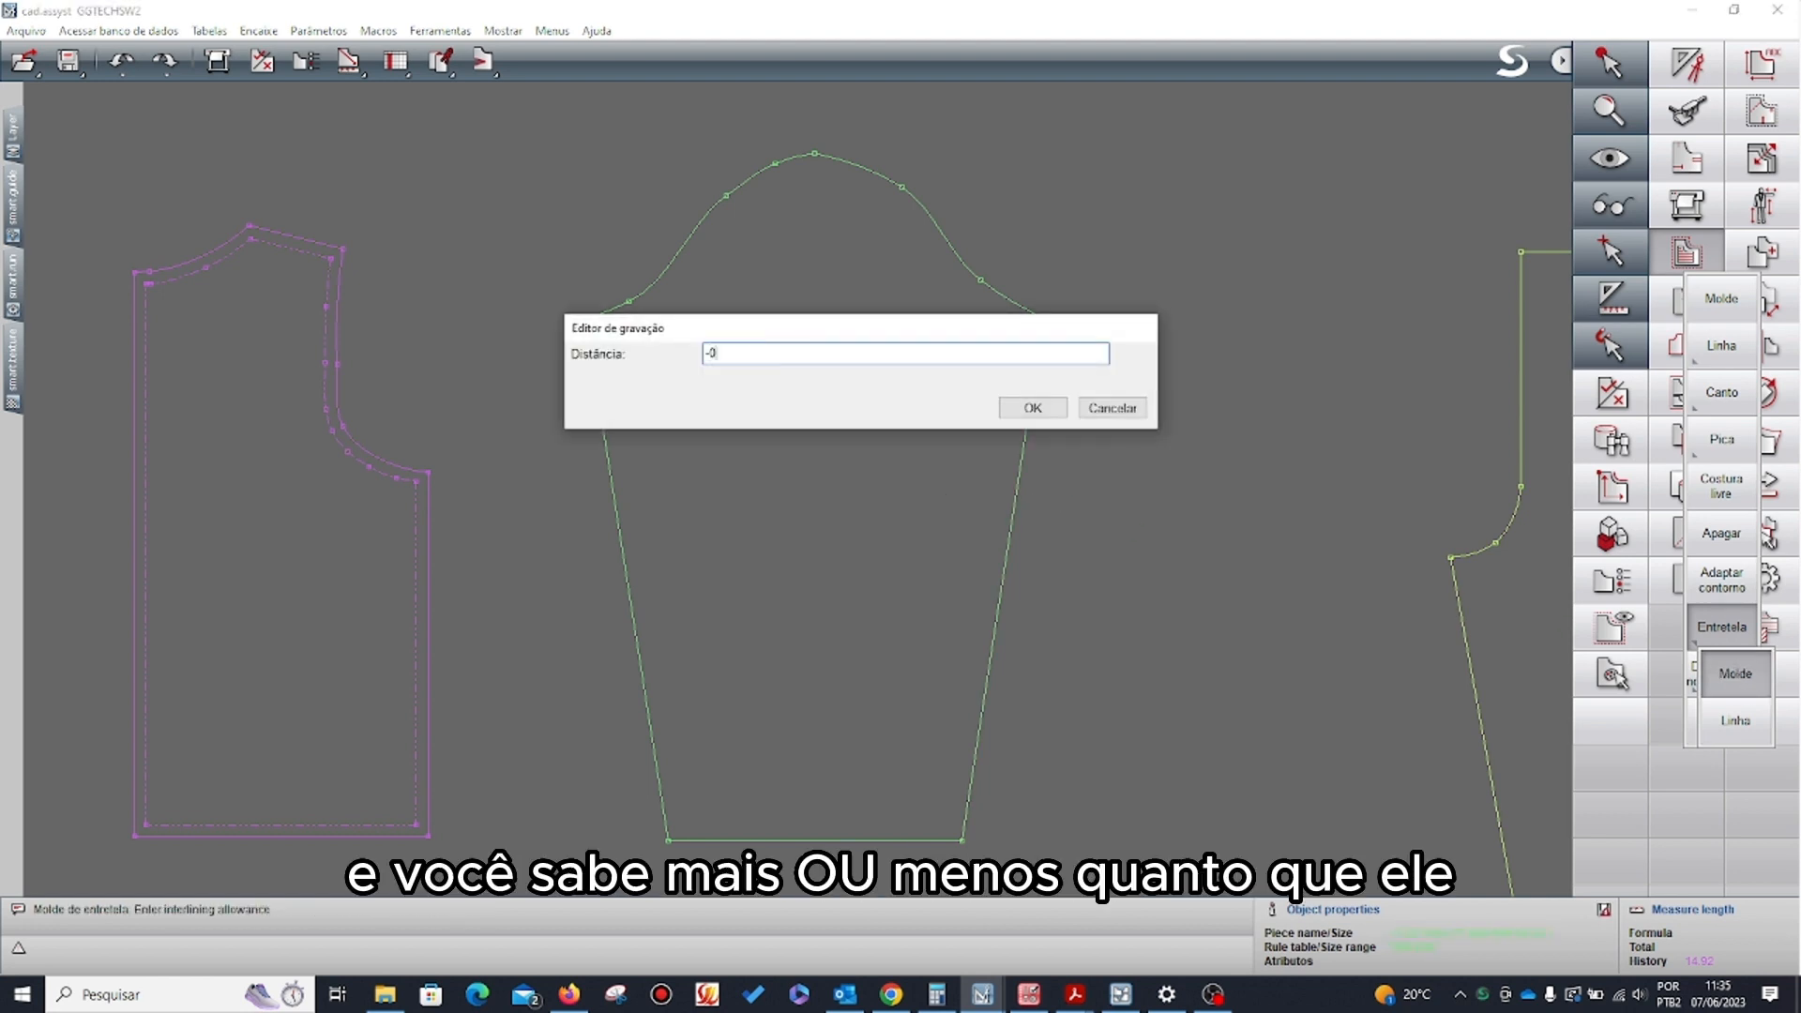
{"action": "type", "text": "0.3"}
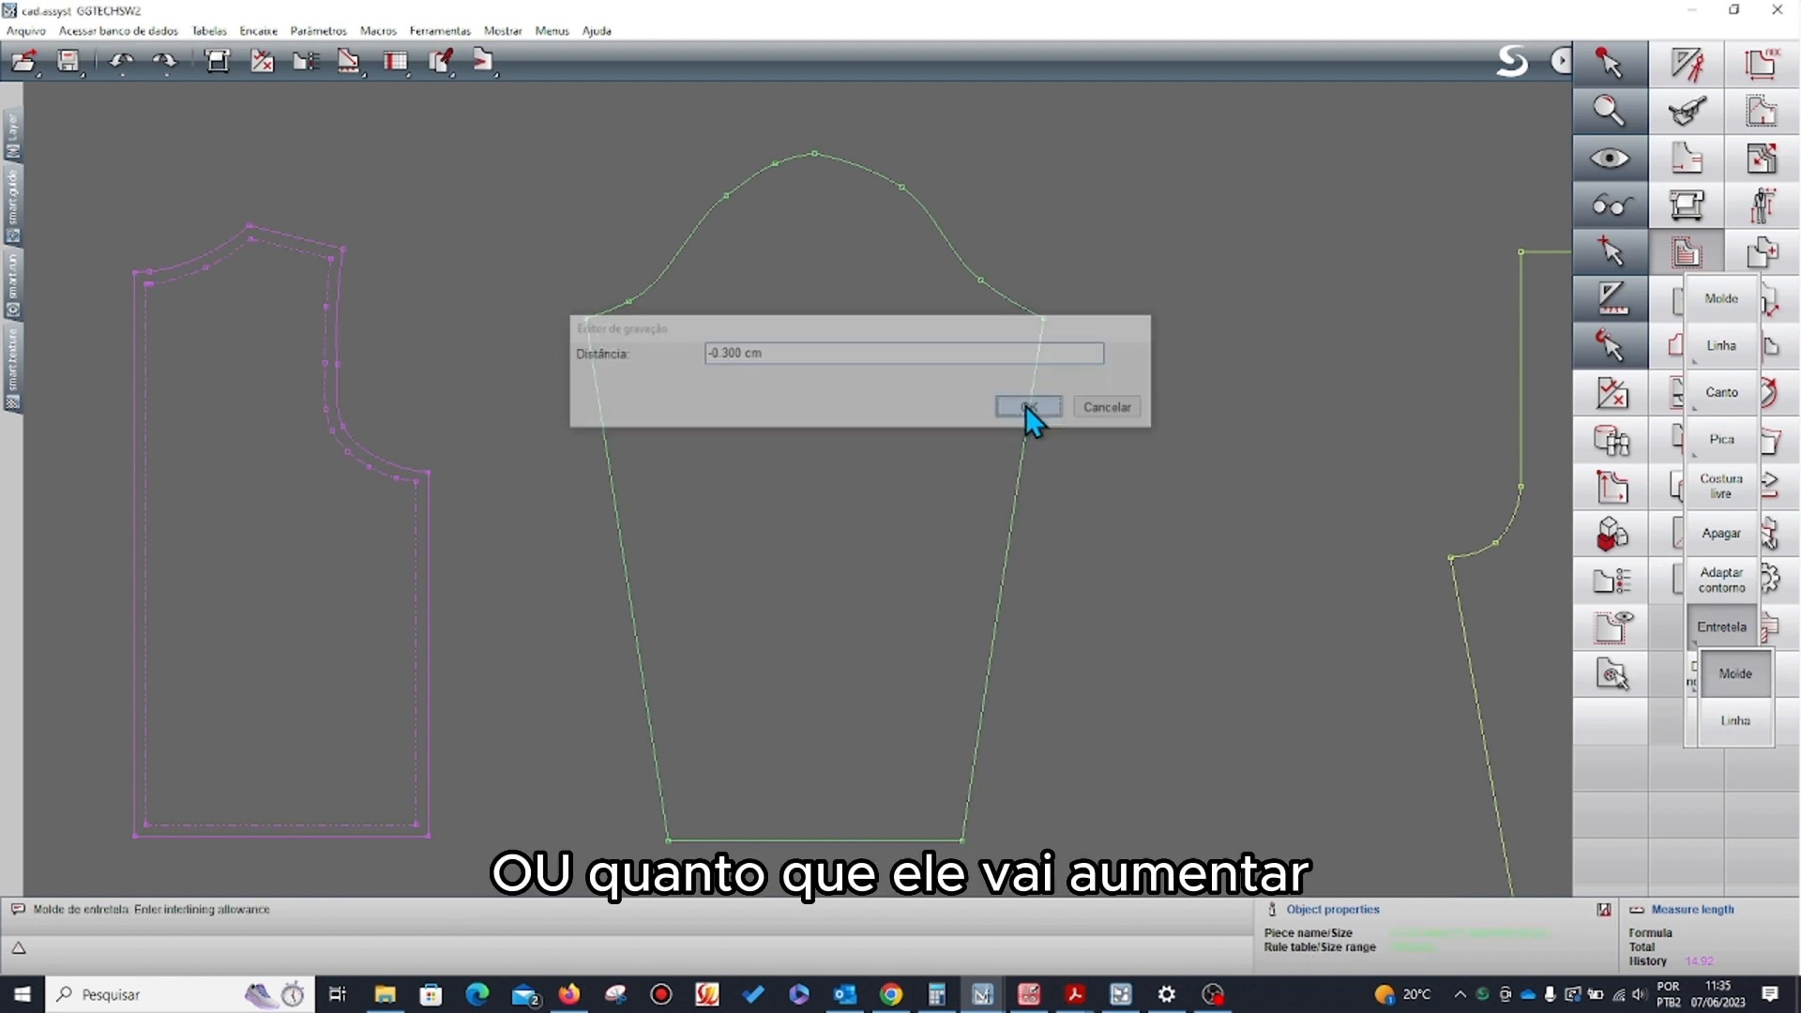
{"action": "left_click", "coordinate": [1032, 407]}
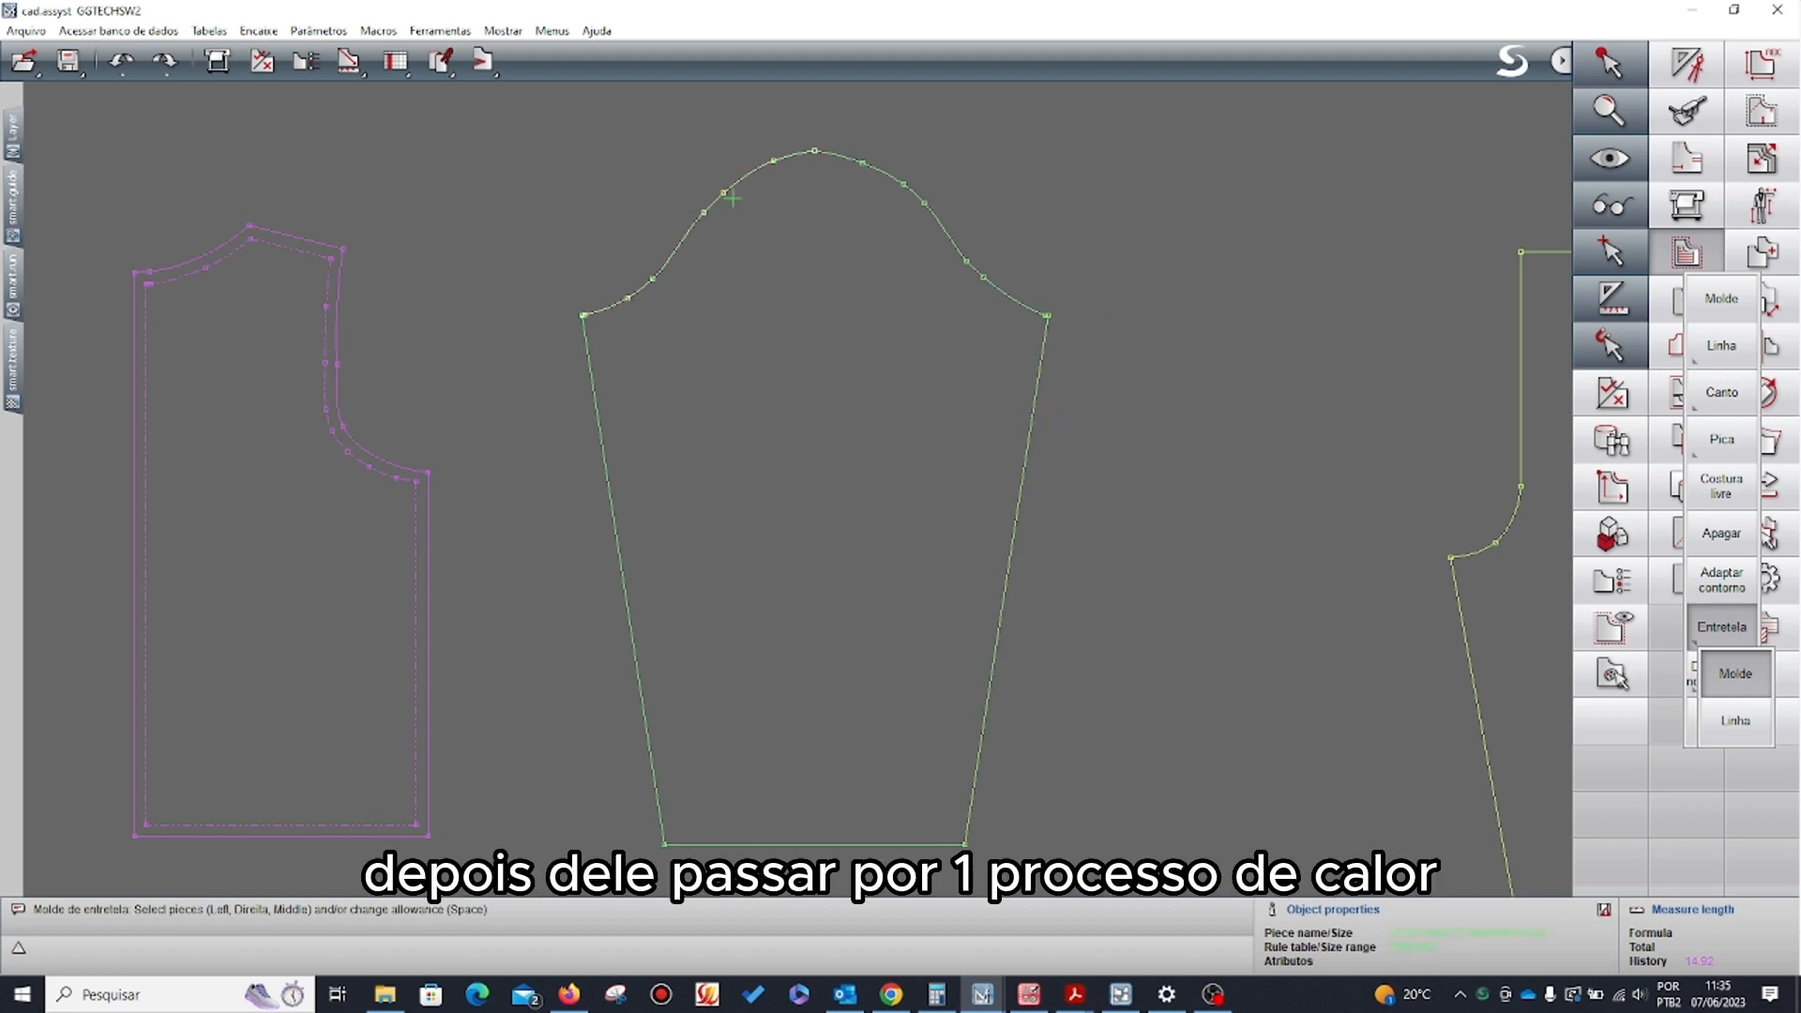
{"action": "left_click", "coordinate": [981, 482]}
{"action": "left_click", "coordinate": [981, 482]}
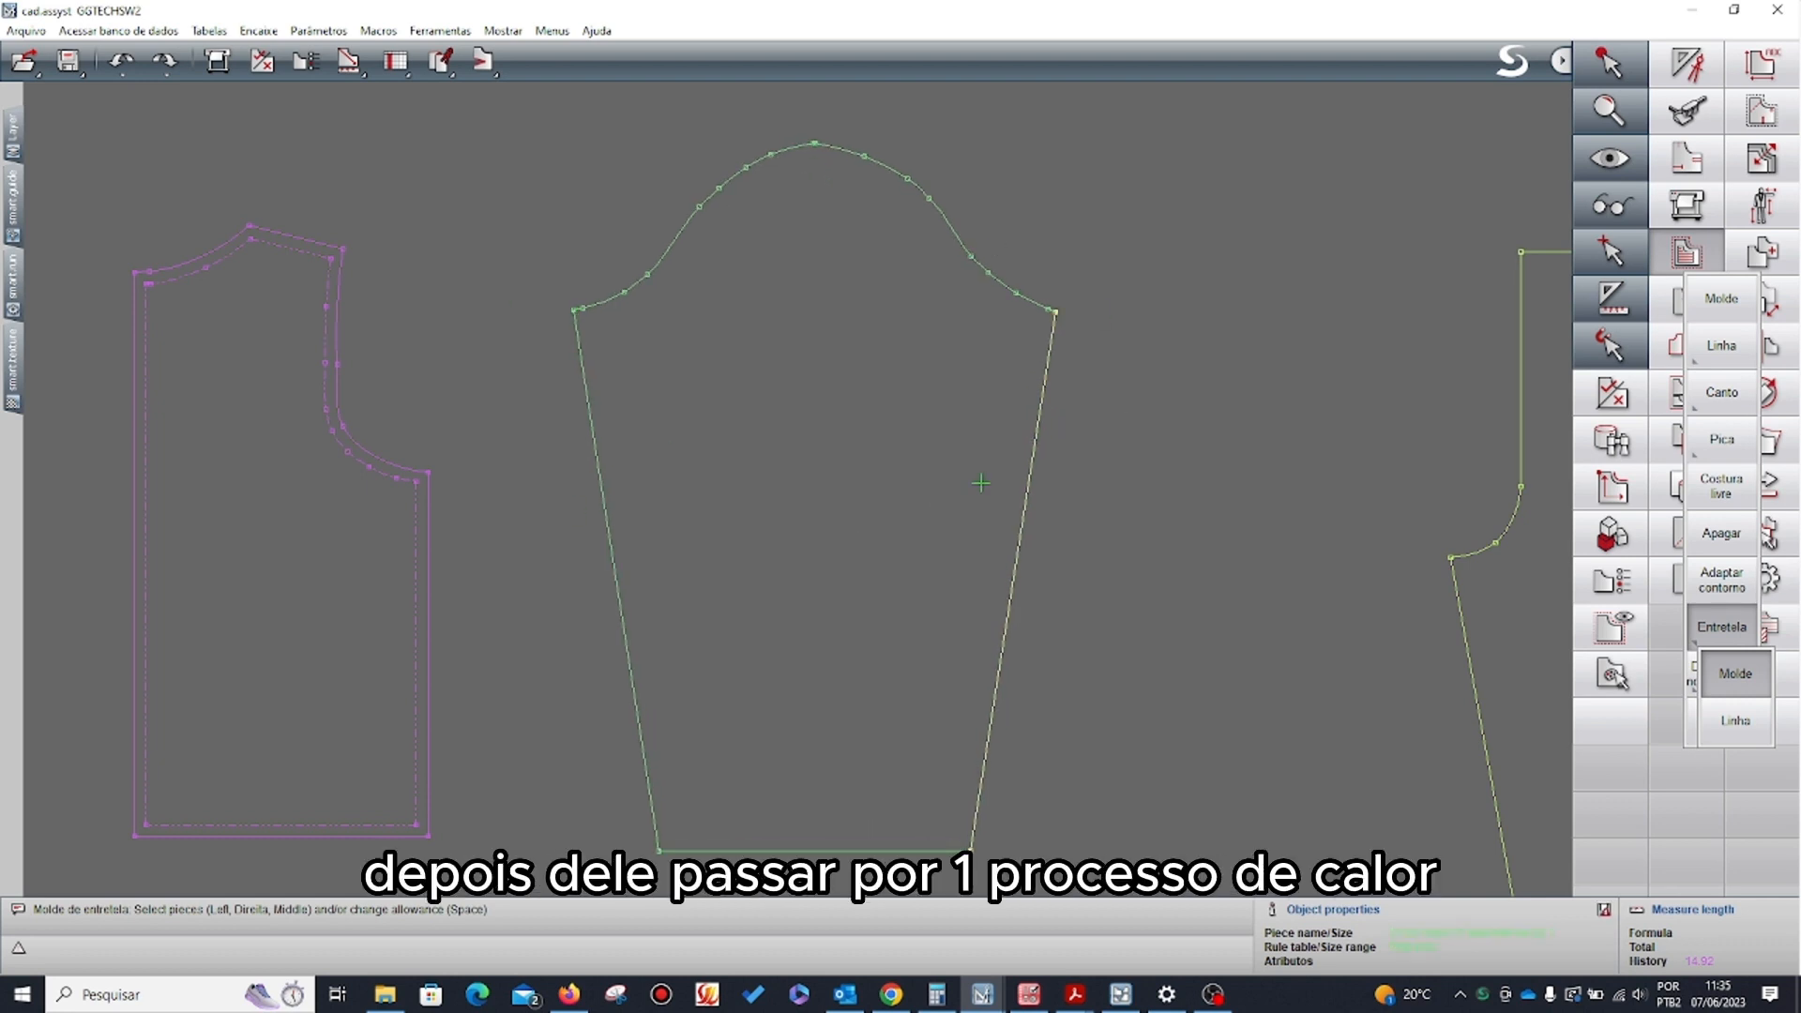
{"action": "left_click", "coordinate": [982, 482]}
{"action": "left_click", "coordinate": [982, 482]}
{"action": "left_click", "coordinate": [982, 482]}
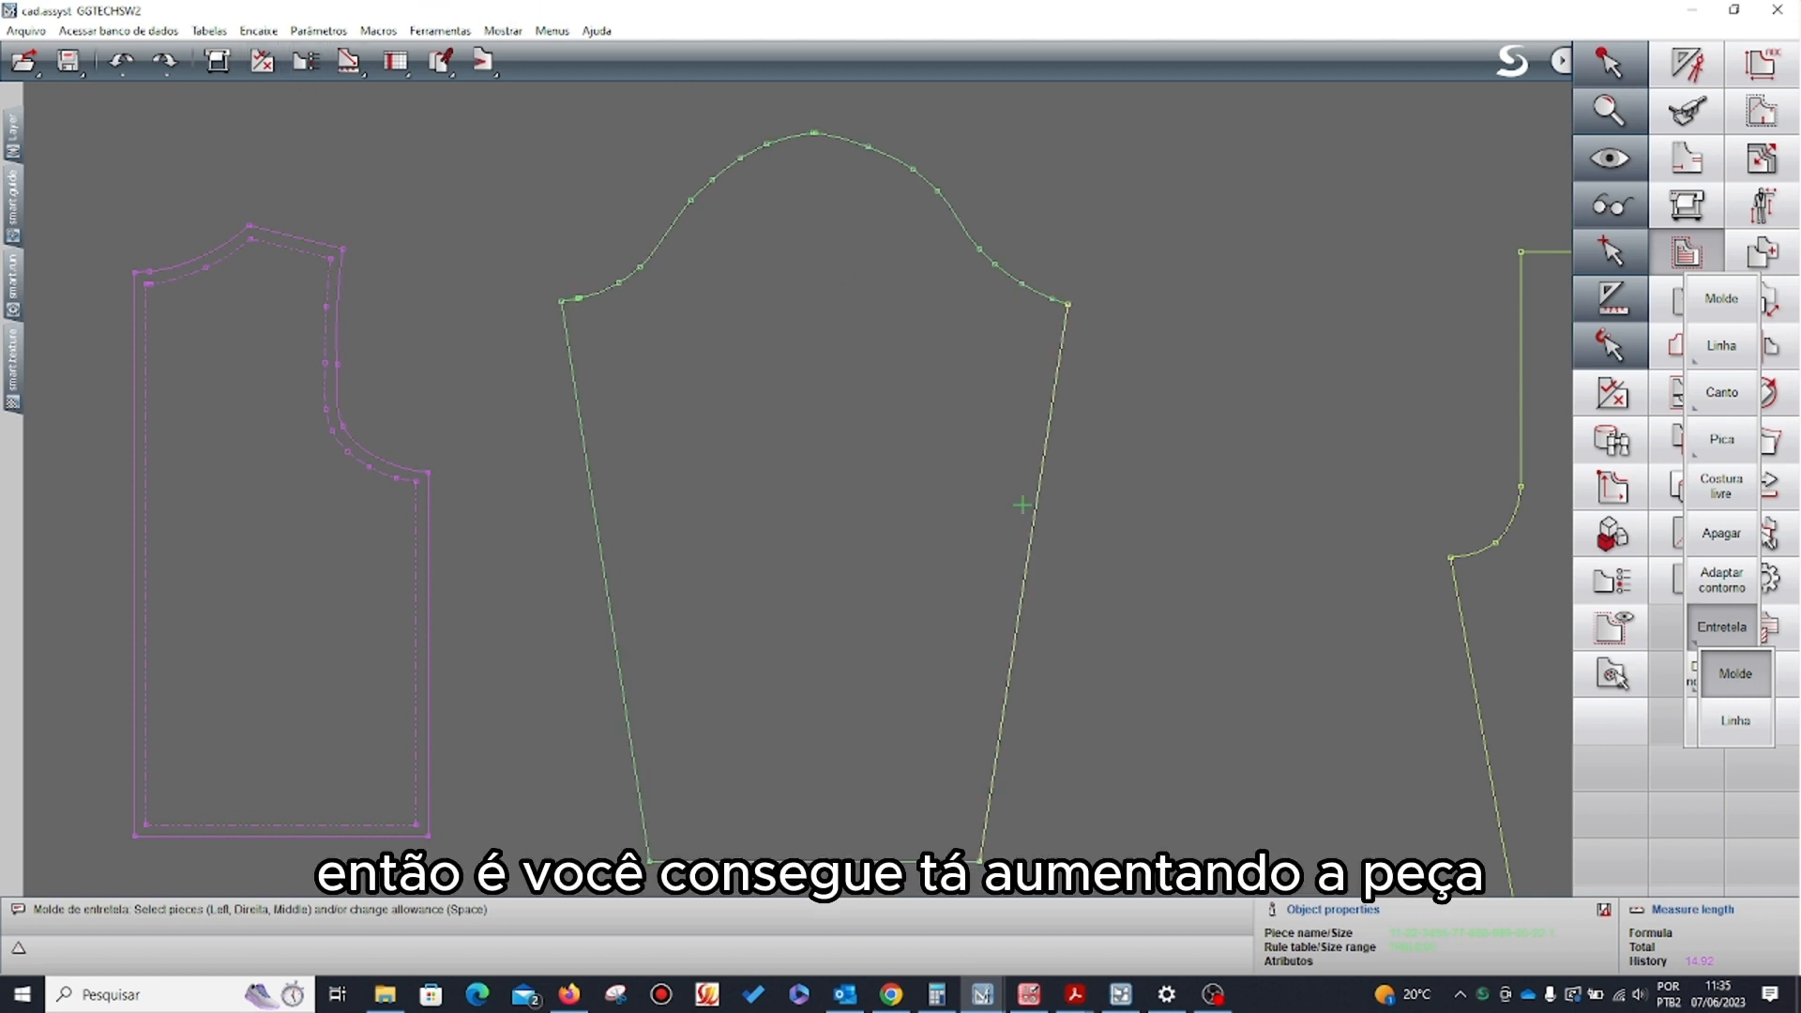
- Undo all the green sleeve enlargements made with the negative interlining allowance
{"action": "key", "text": "ctrl+z"}
{"action": "key", "text": "ctrl+z"}
{"action": "key", "text": "ctrl+z"}
{"action": "key", "text": "ctrl+z"}
{"action": "key", "text": "ctrl+z"}
{"action": "key", "text": "ctrl+z"}
{"action": "key", "text": "ctrl+z"}
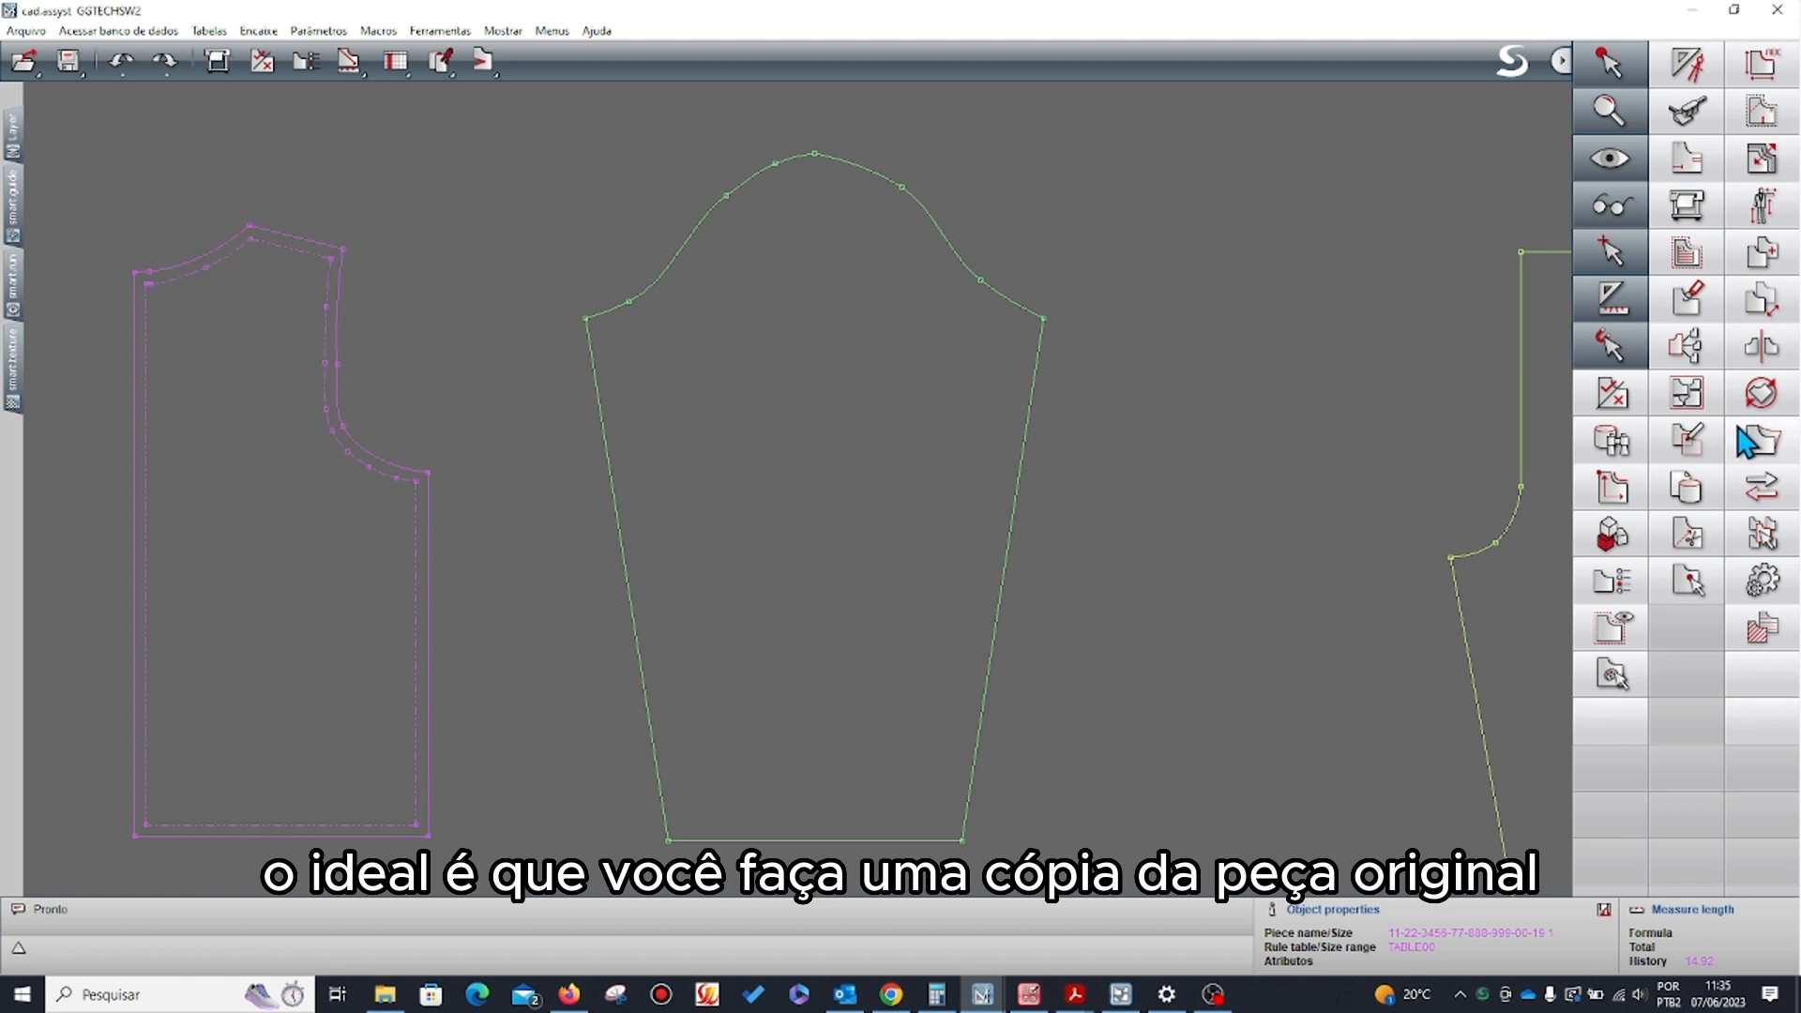
- Set the whole-piece interlining allowance to 0.3 cm and reduce the green sleeve with it repeatedly
{"action": "left_click", "coordinate": [1686, 252]}
{"action": "mouse_move", "coordinate": [1722, 627]}
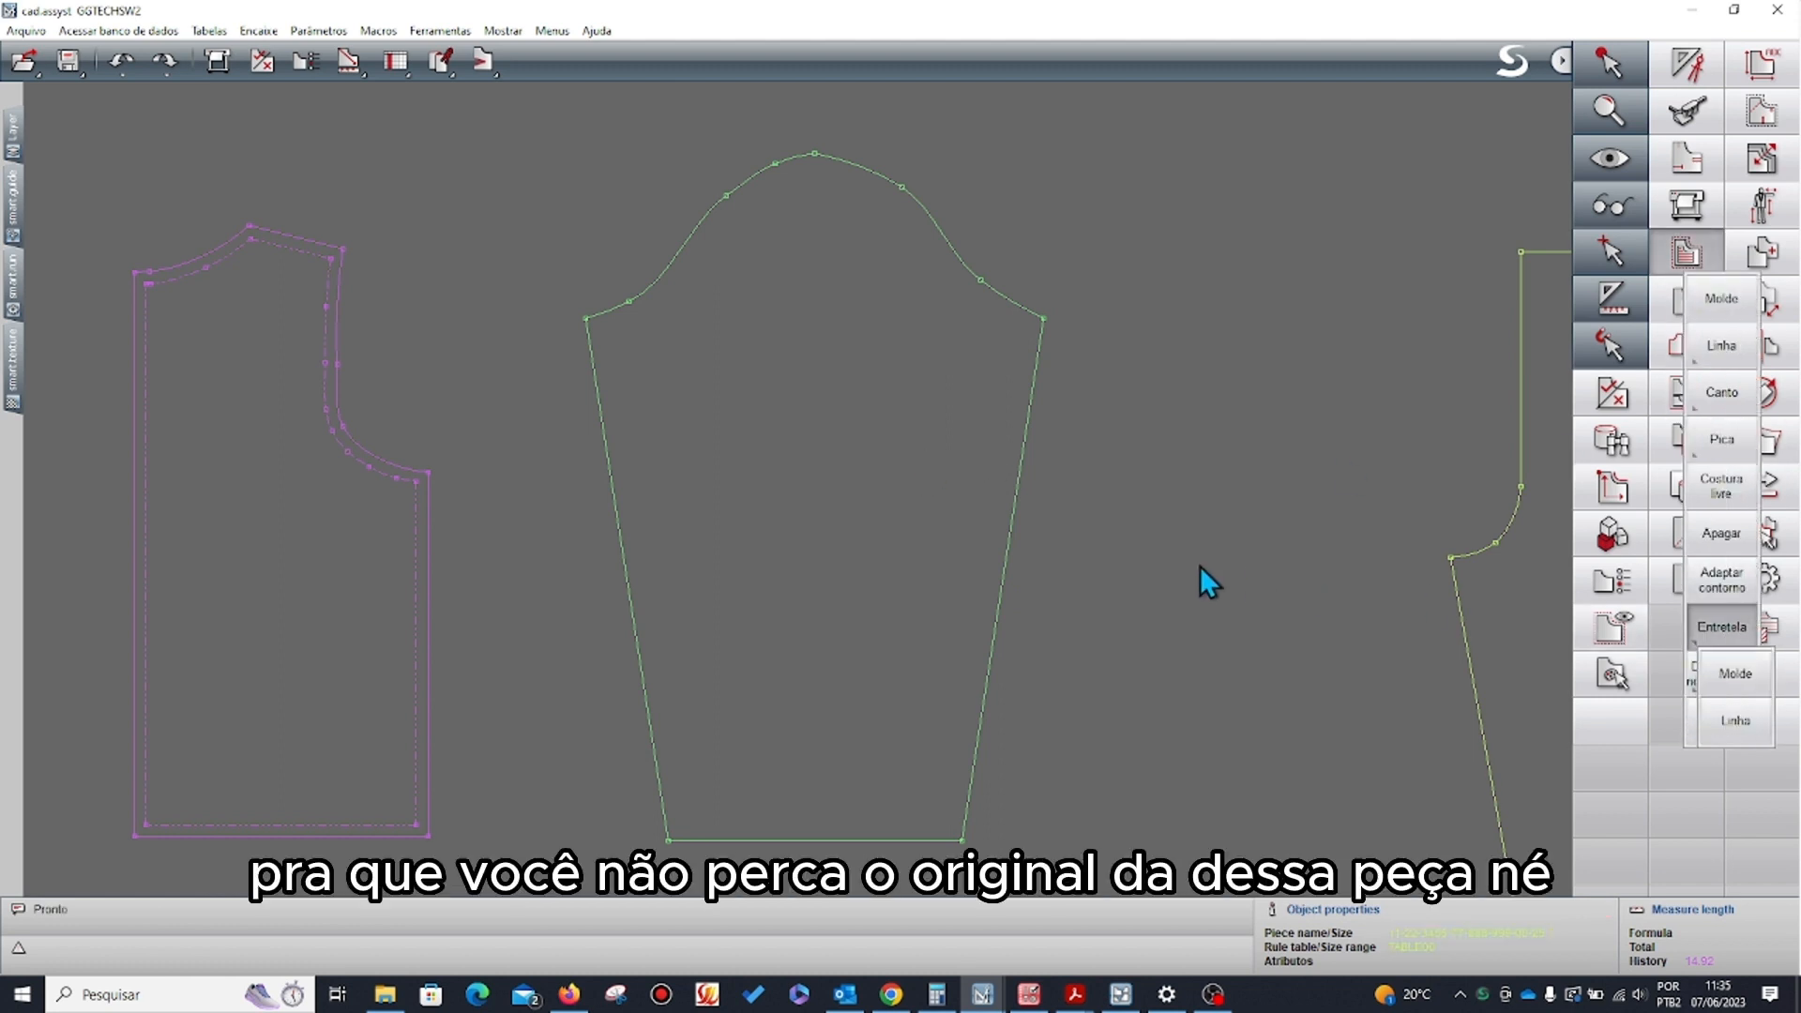
{"action": "left_click", "coordinate": [1736, 674]}
{"action": "left_click", "coordinate": [825, 523]}
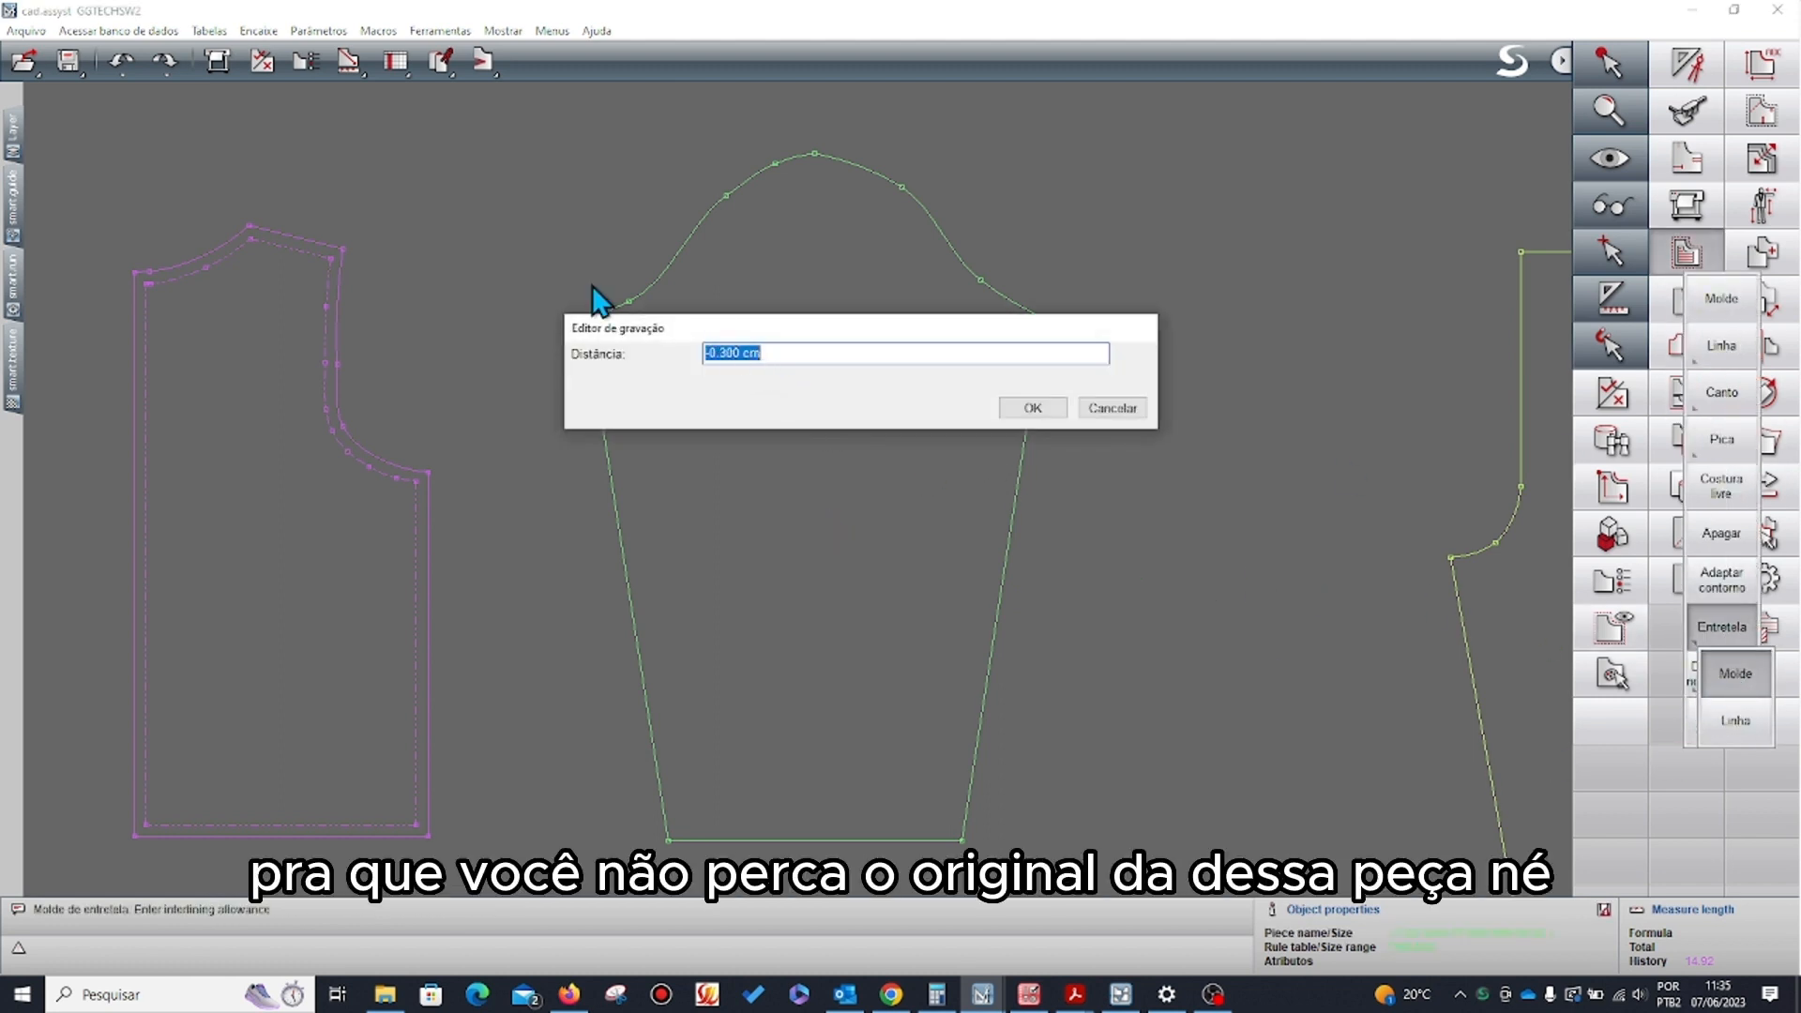
{"action": "type", "text": "0.3"}
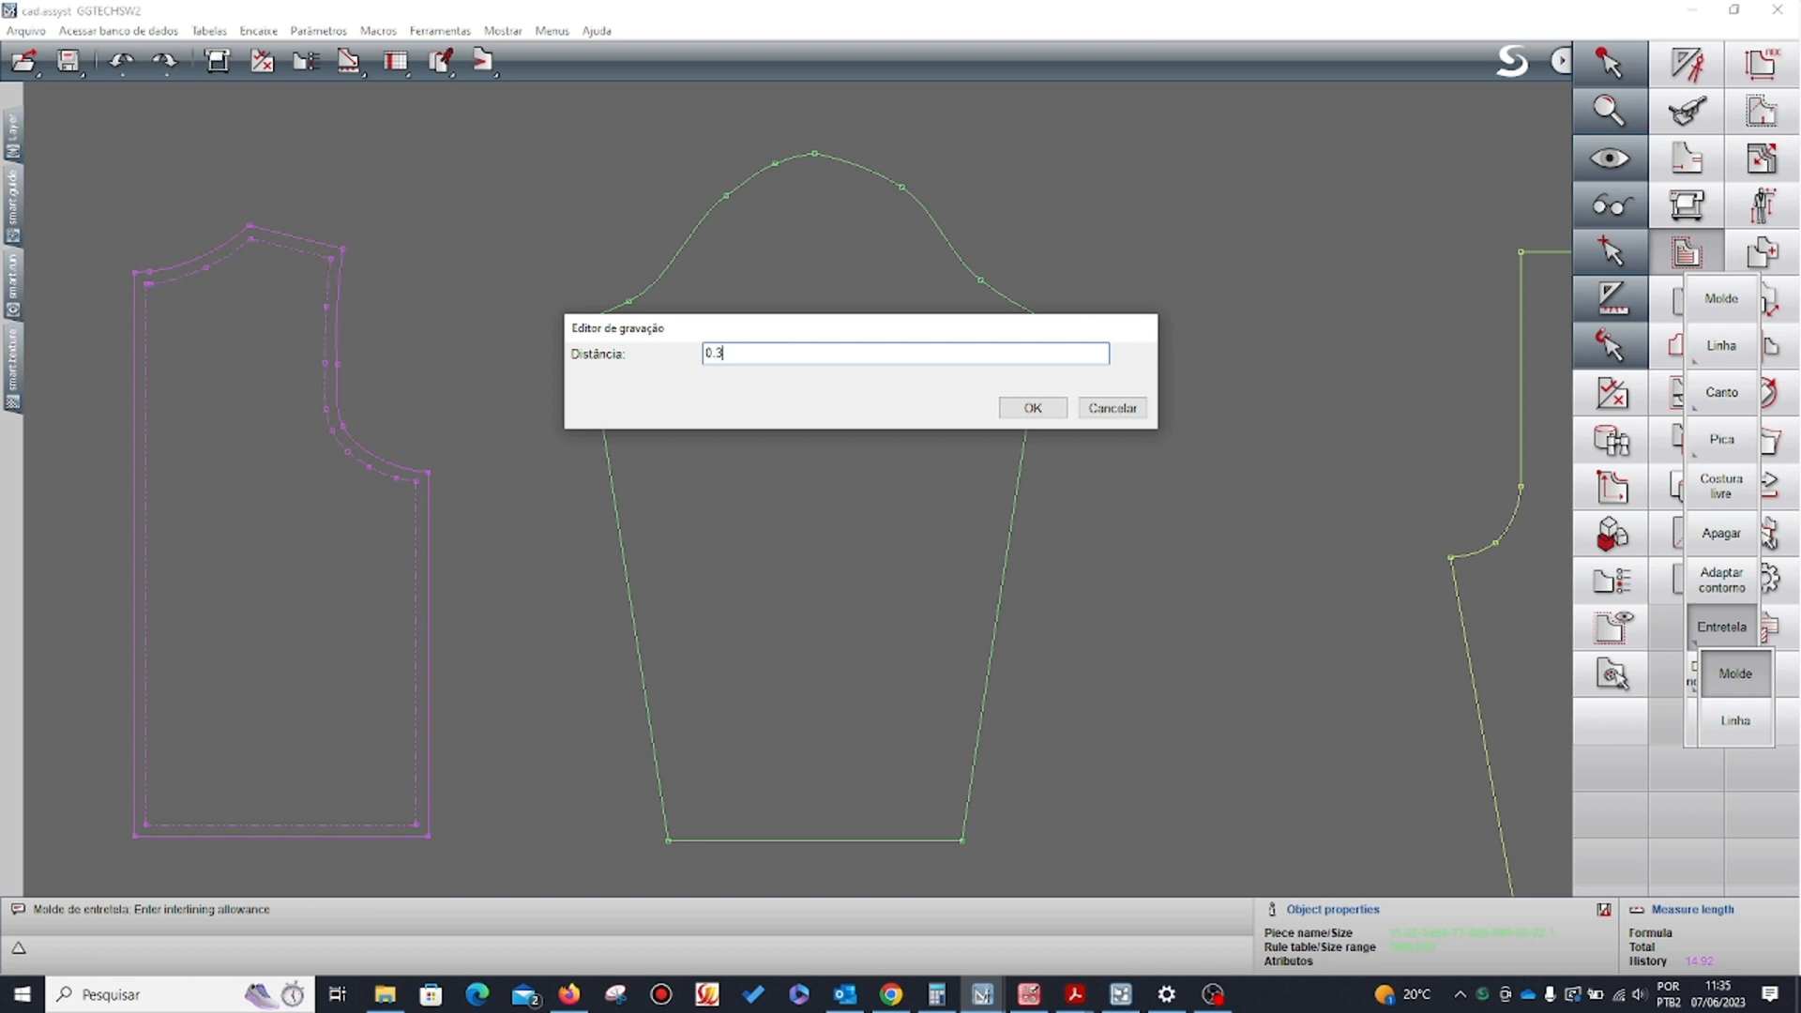
{"action": "left_click", "coordinate": [1029, 409]}
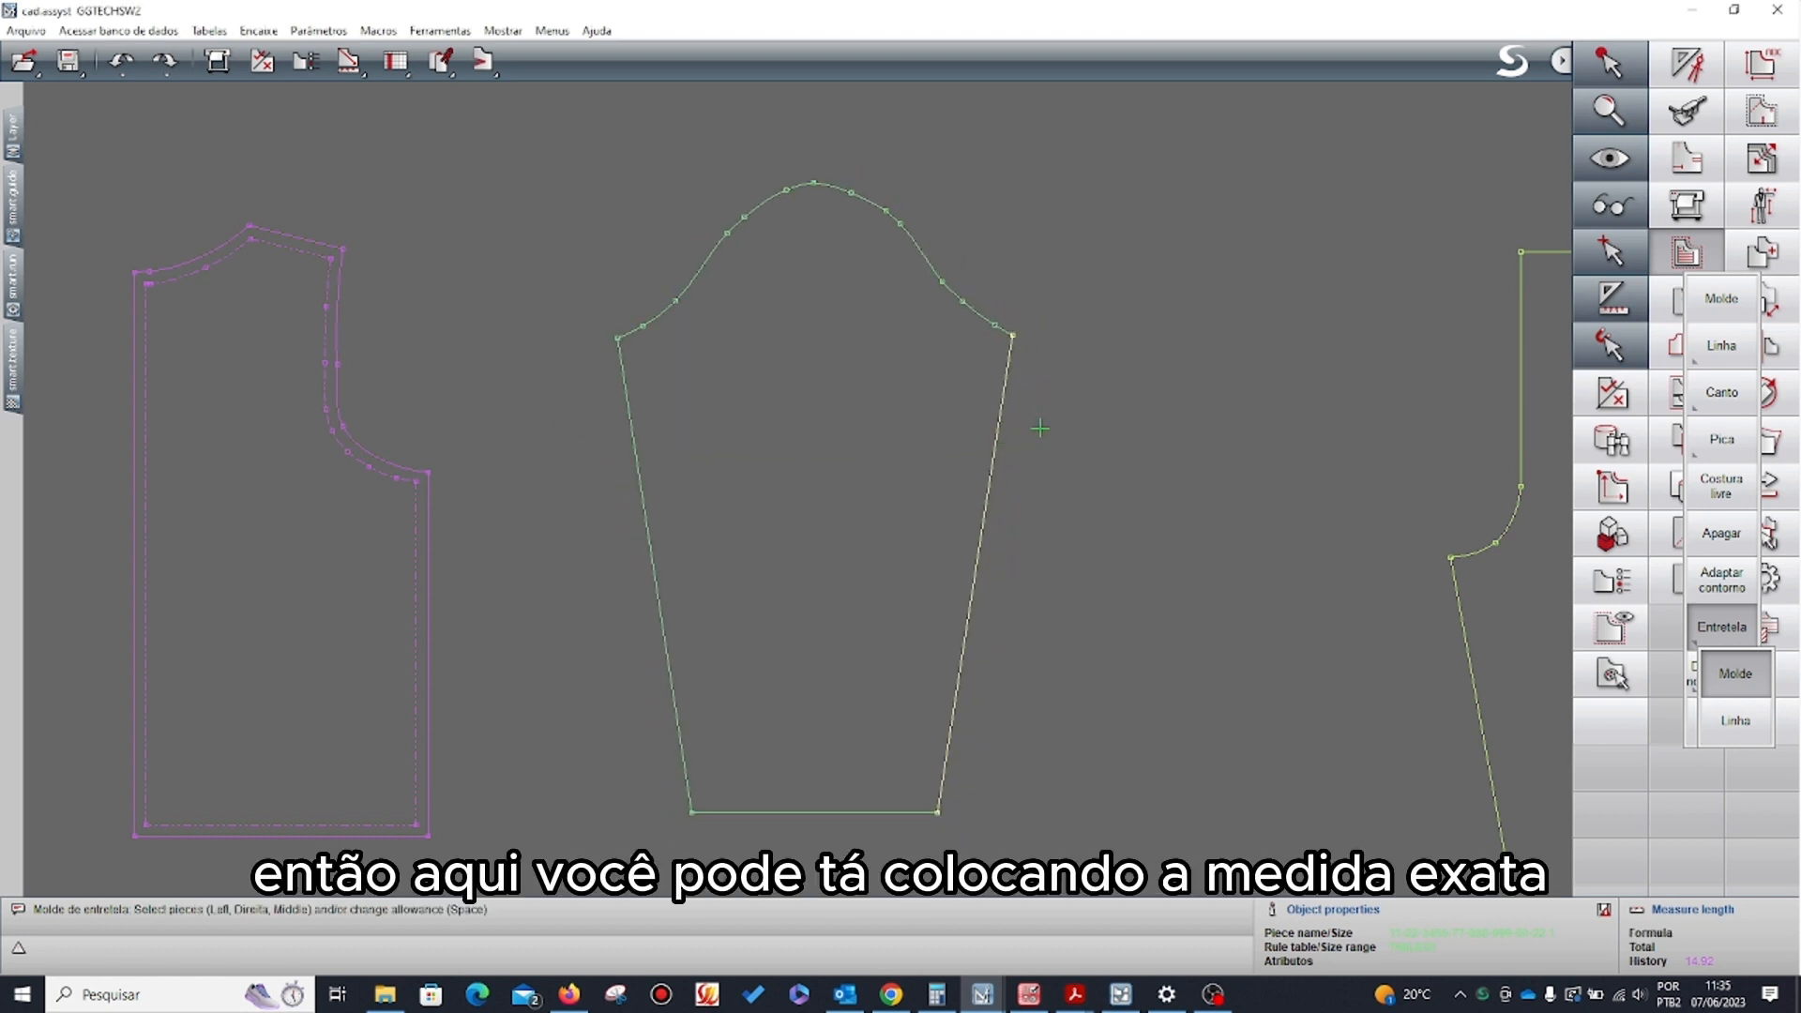
- Move the whole green sleeve piece slightly down and toward the purple bodice, using the Molde option
{"action": "left_click", "coordinate": [1690, 811]}
{"action": "left_click", "coordinate": [1748, 303]}
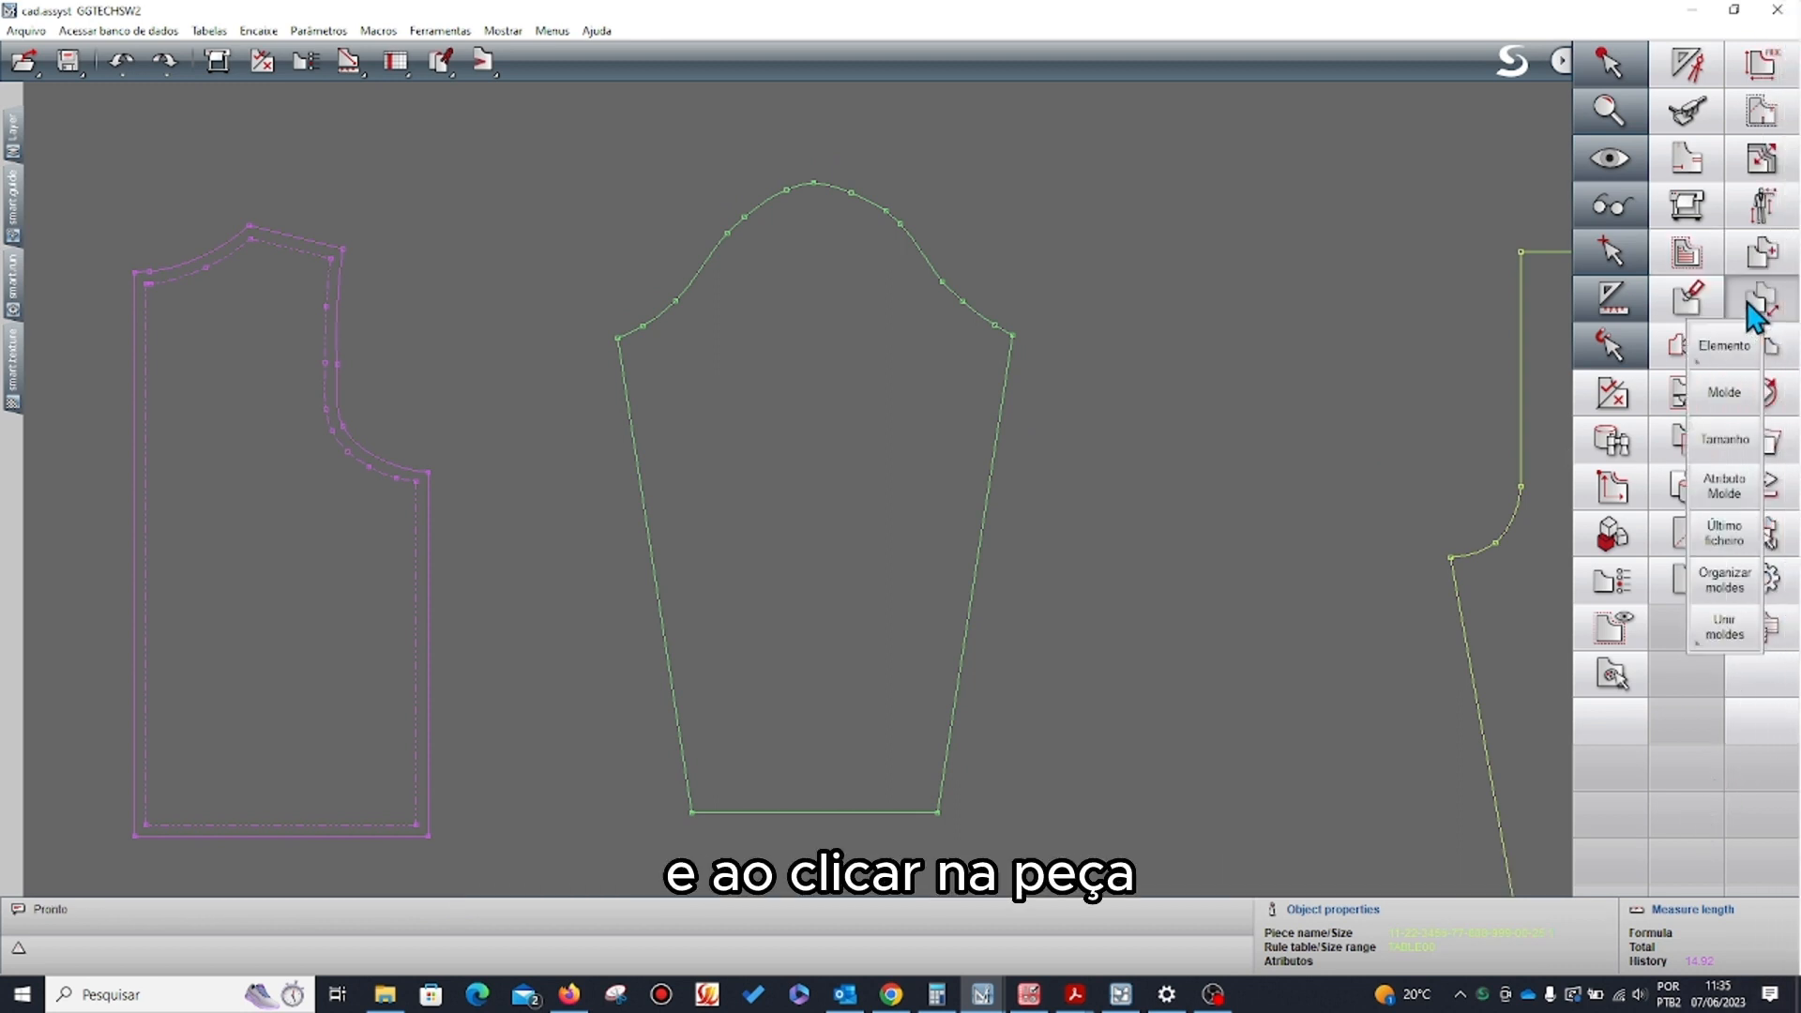
{"action": "left_click", "coordinate": [1727, 393]}
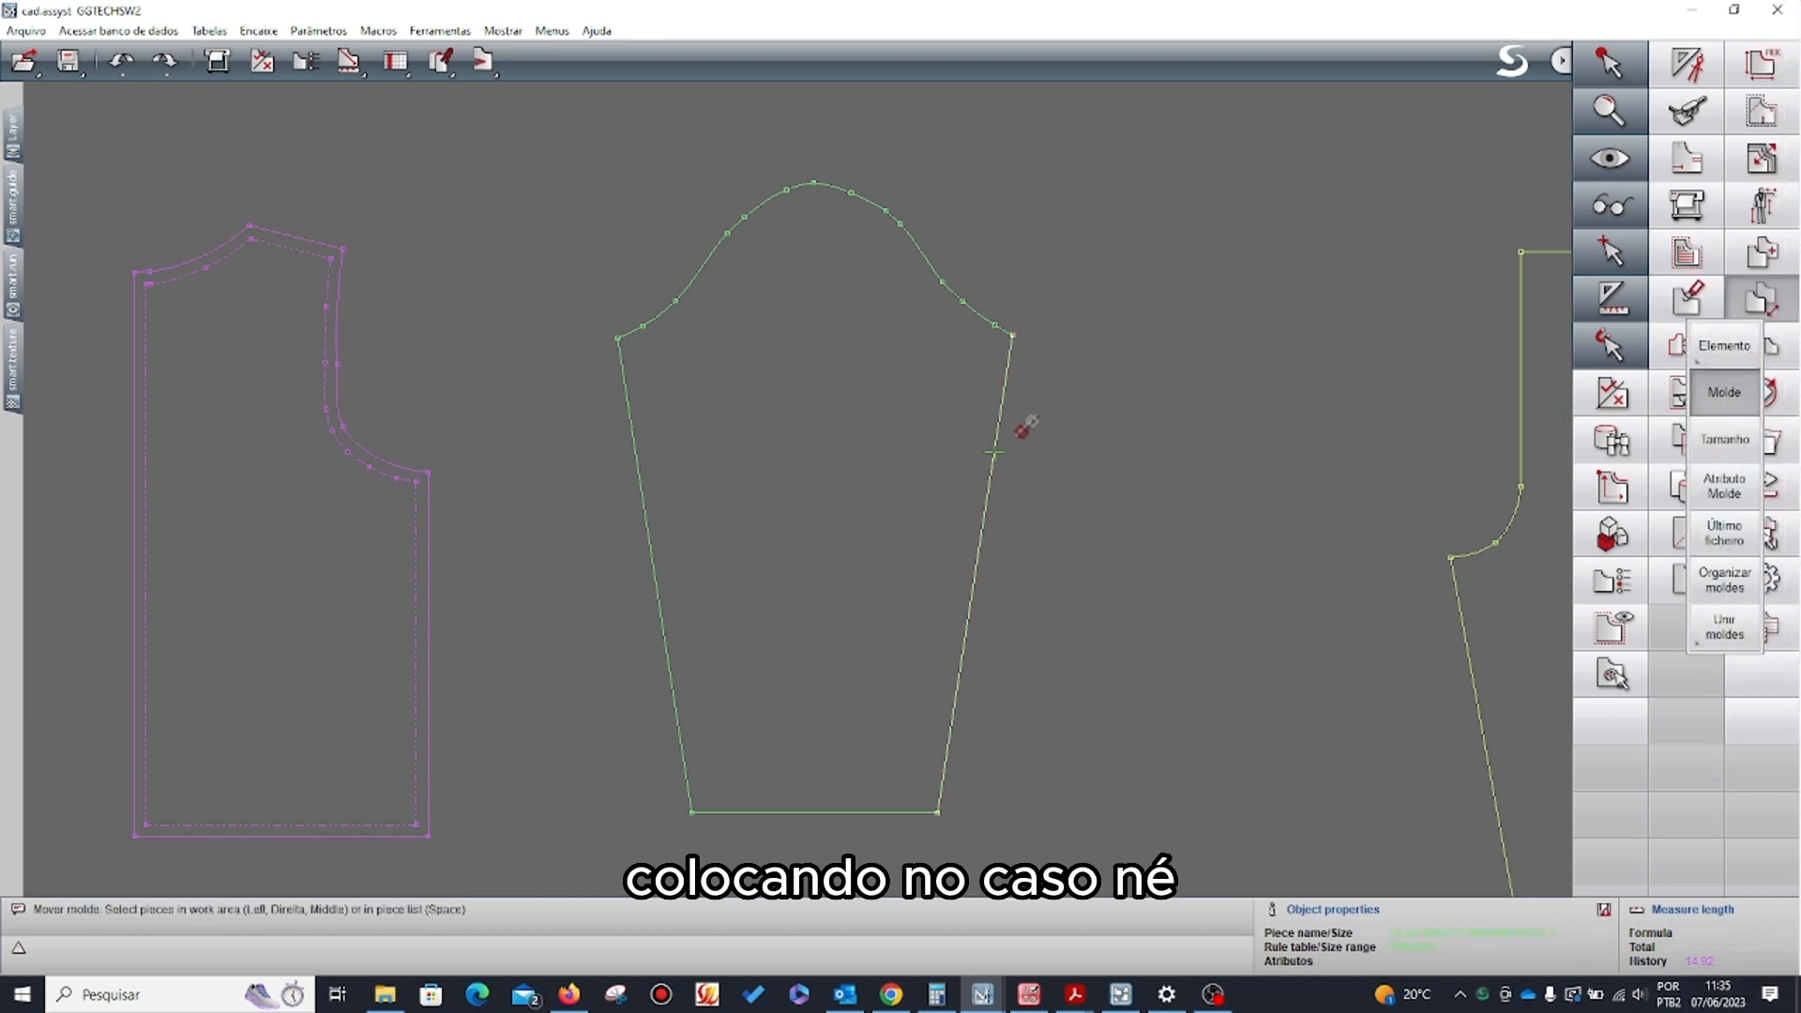
{"action": "left_click", "coordinate": [995, 452]}
{"action": "left_click", "coordinate": [930, 476]}
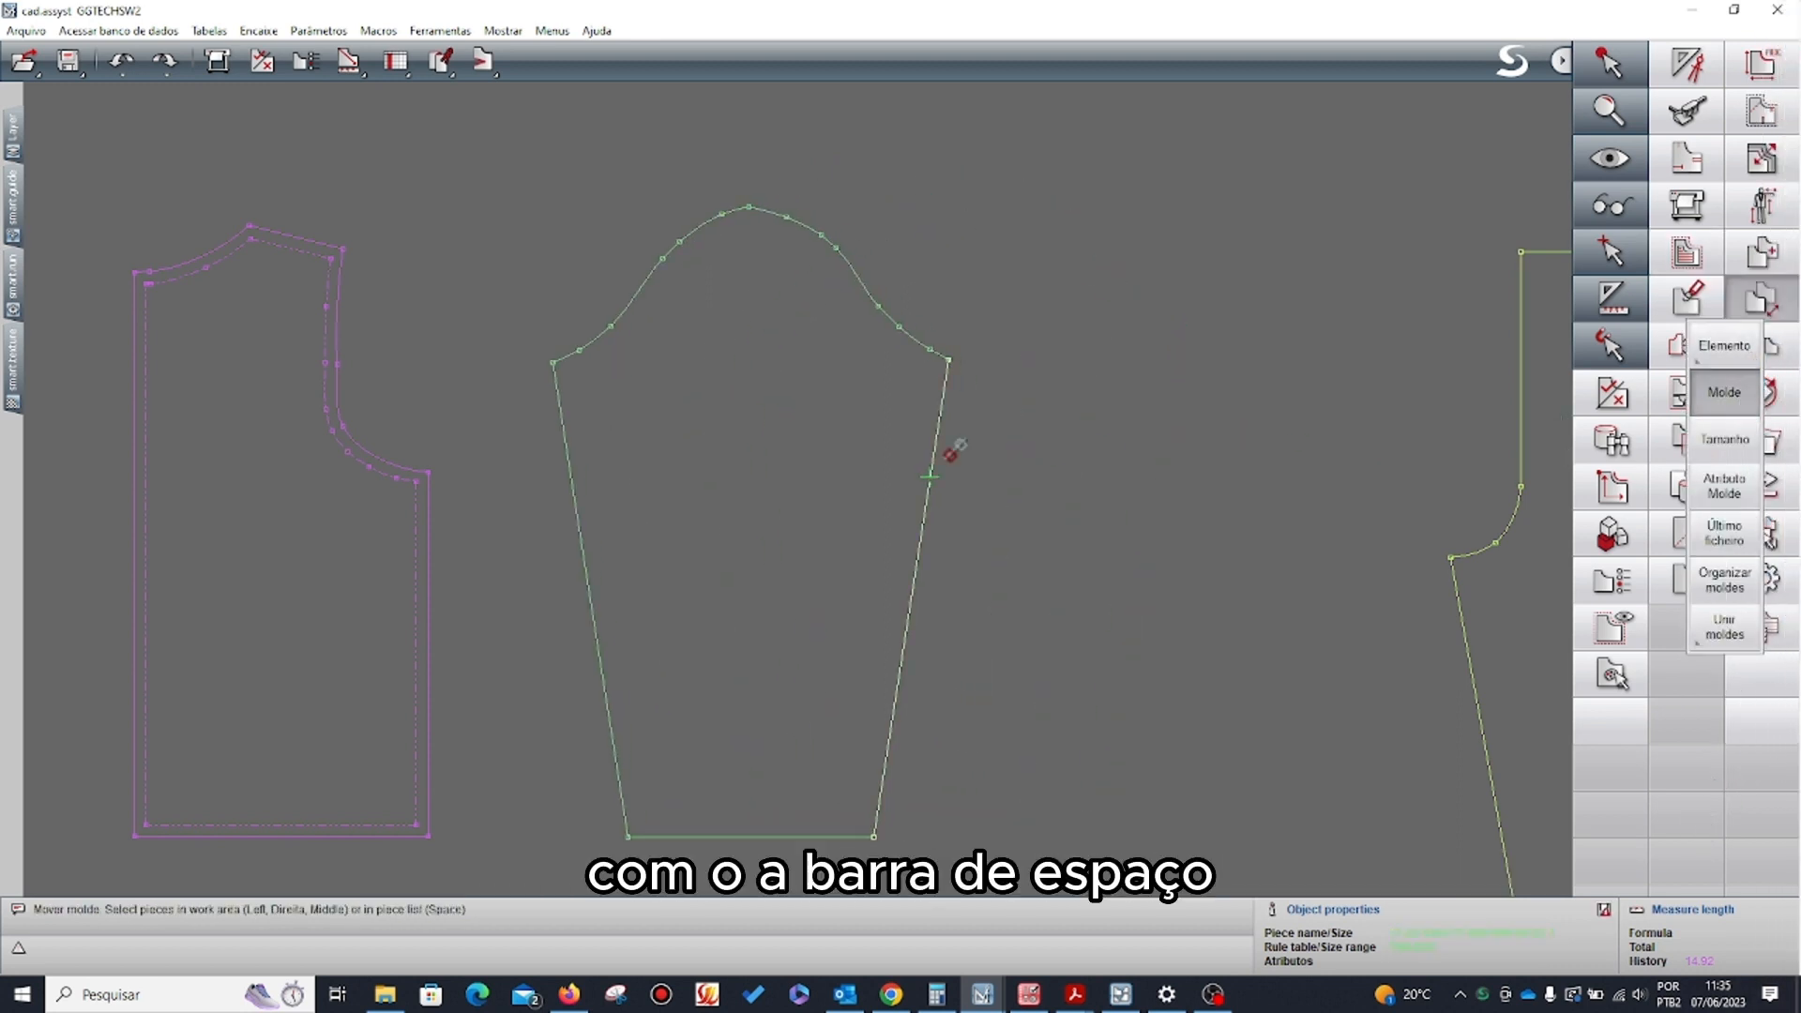
- Copy the whole green sleeve piece and place the duplicate between it and the yellow piece
{"action": "left_click", "coordinate": [1755, 259]}
{"action": "mouse_move", "coordinate": [1721, 302]}
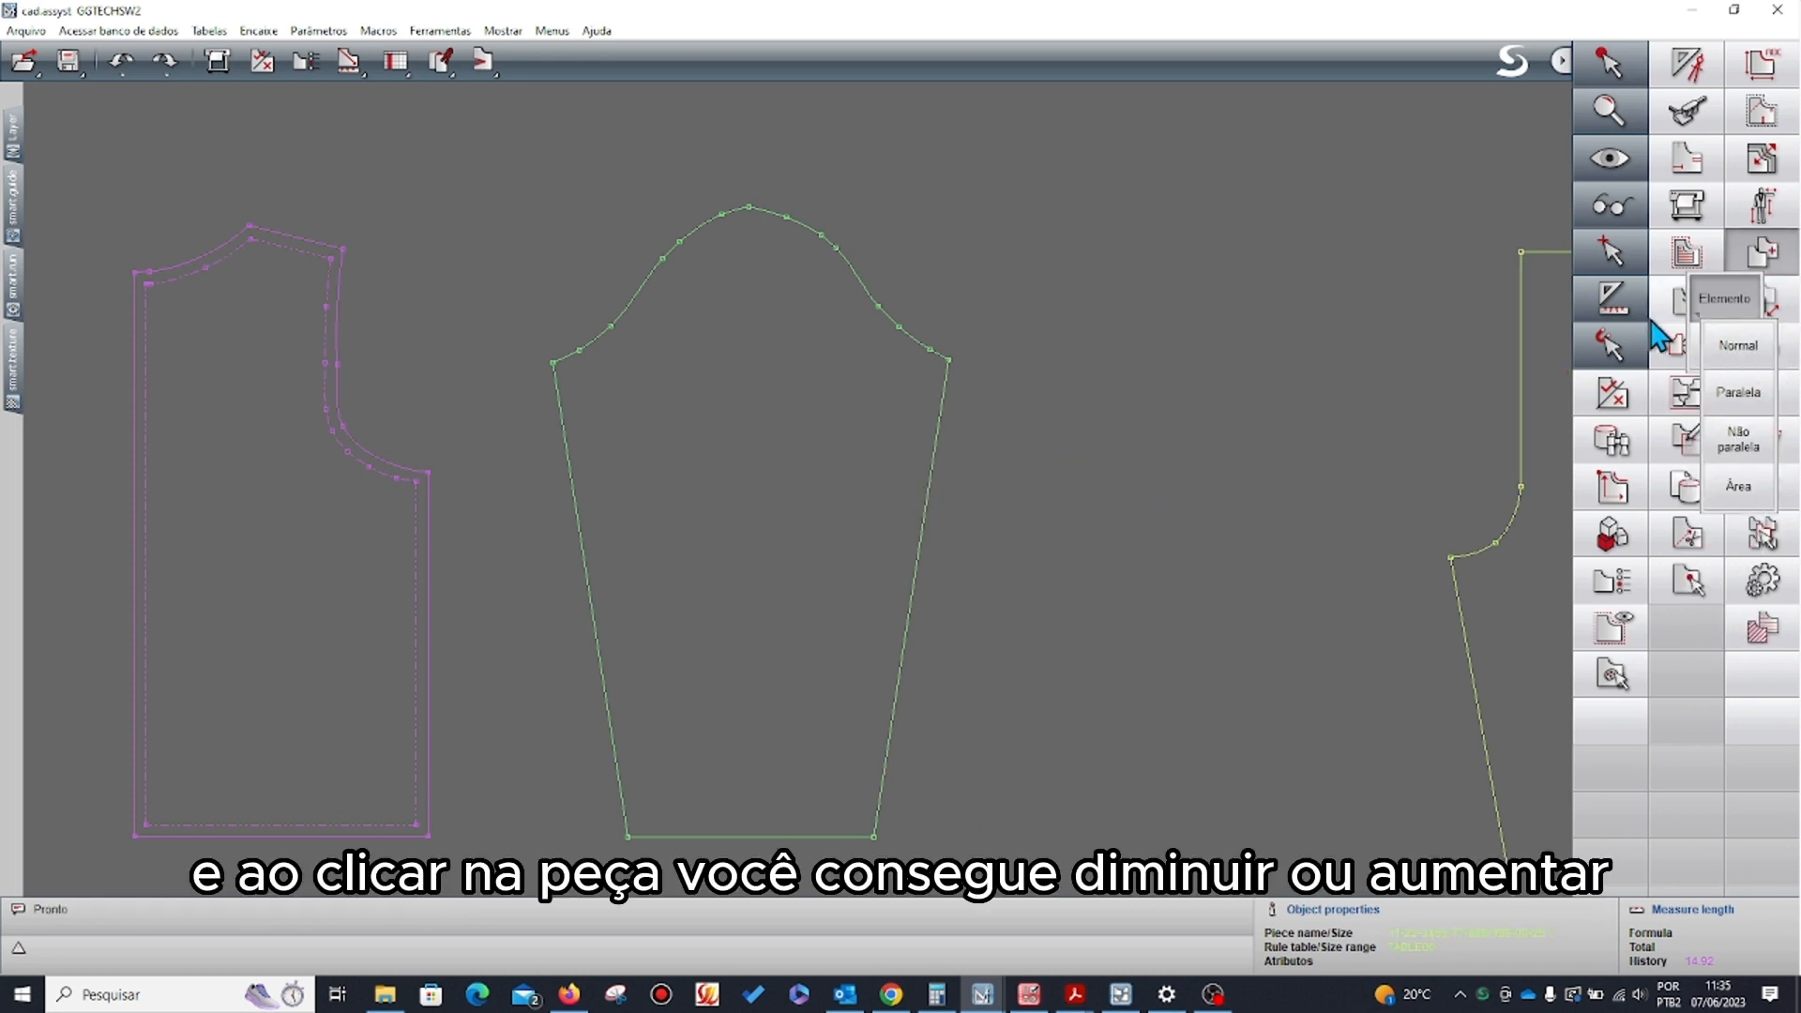
{"action": "left_click", "coordinate": [1724, 345]}
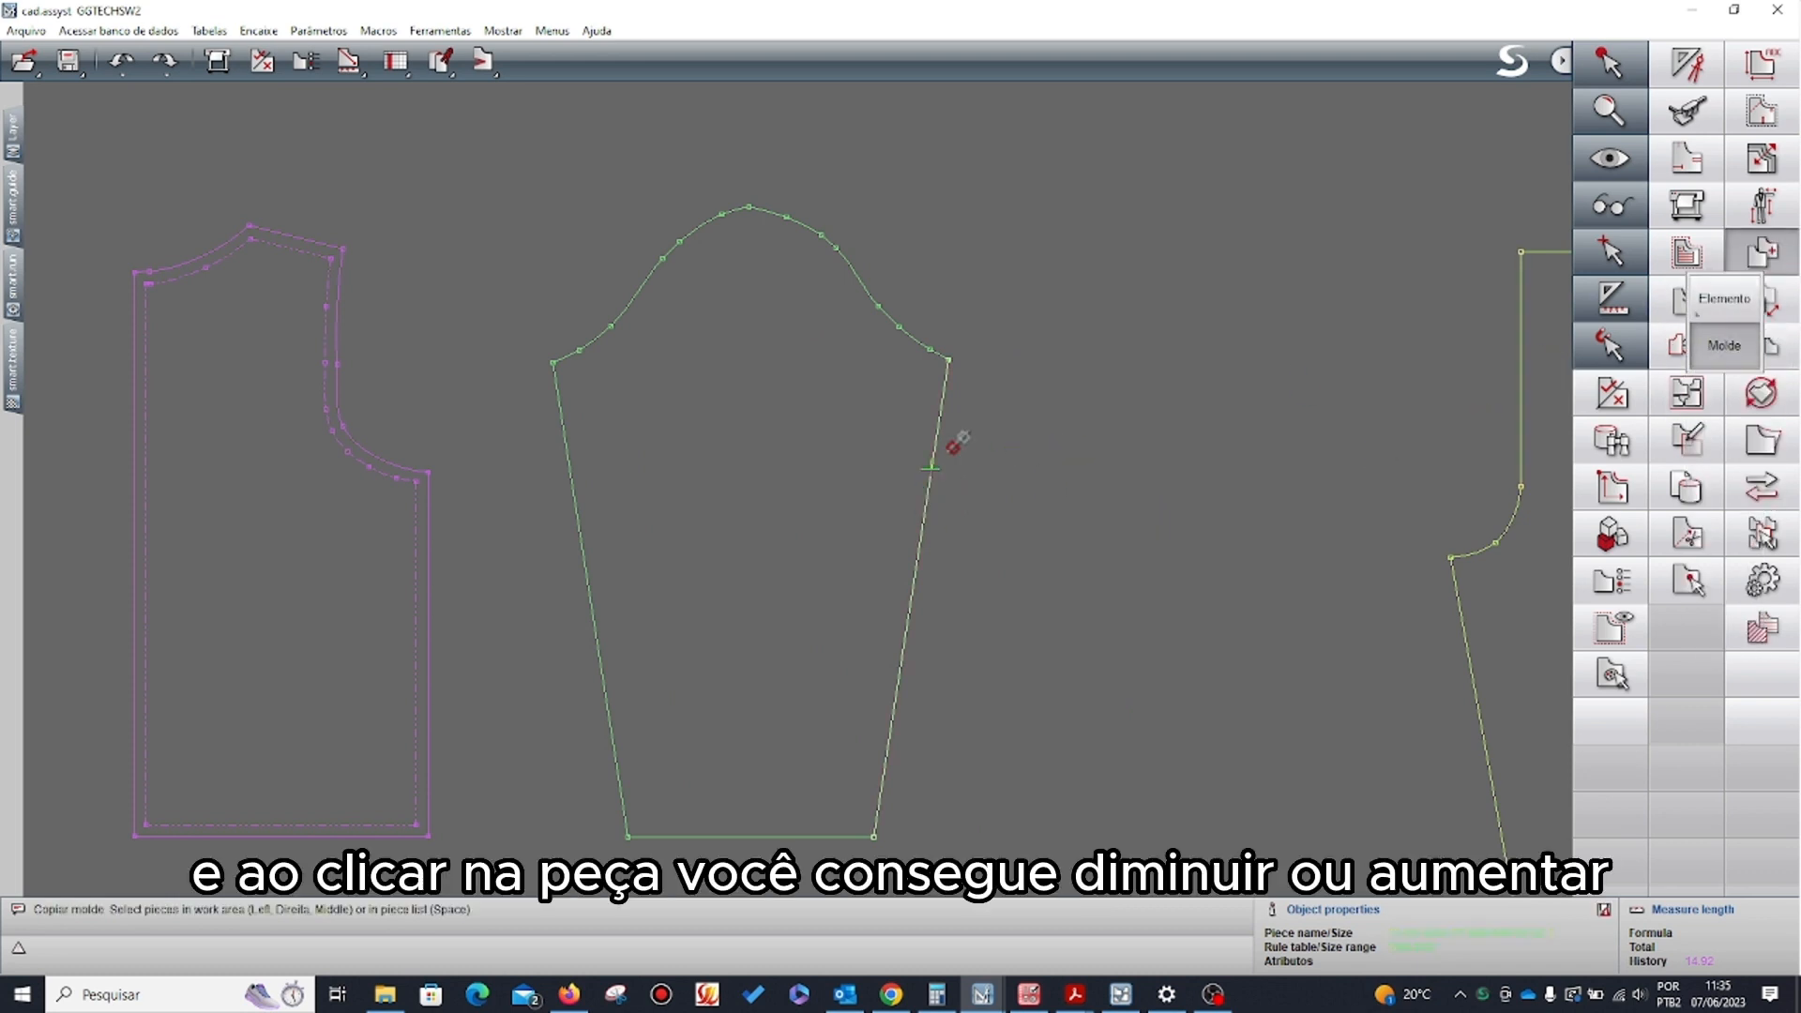
{"action": "left_click", "coordinate": [930, 469]}
{"action": "left_click", "coordinate": [1360, 471]}
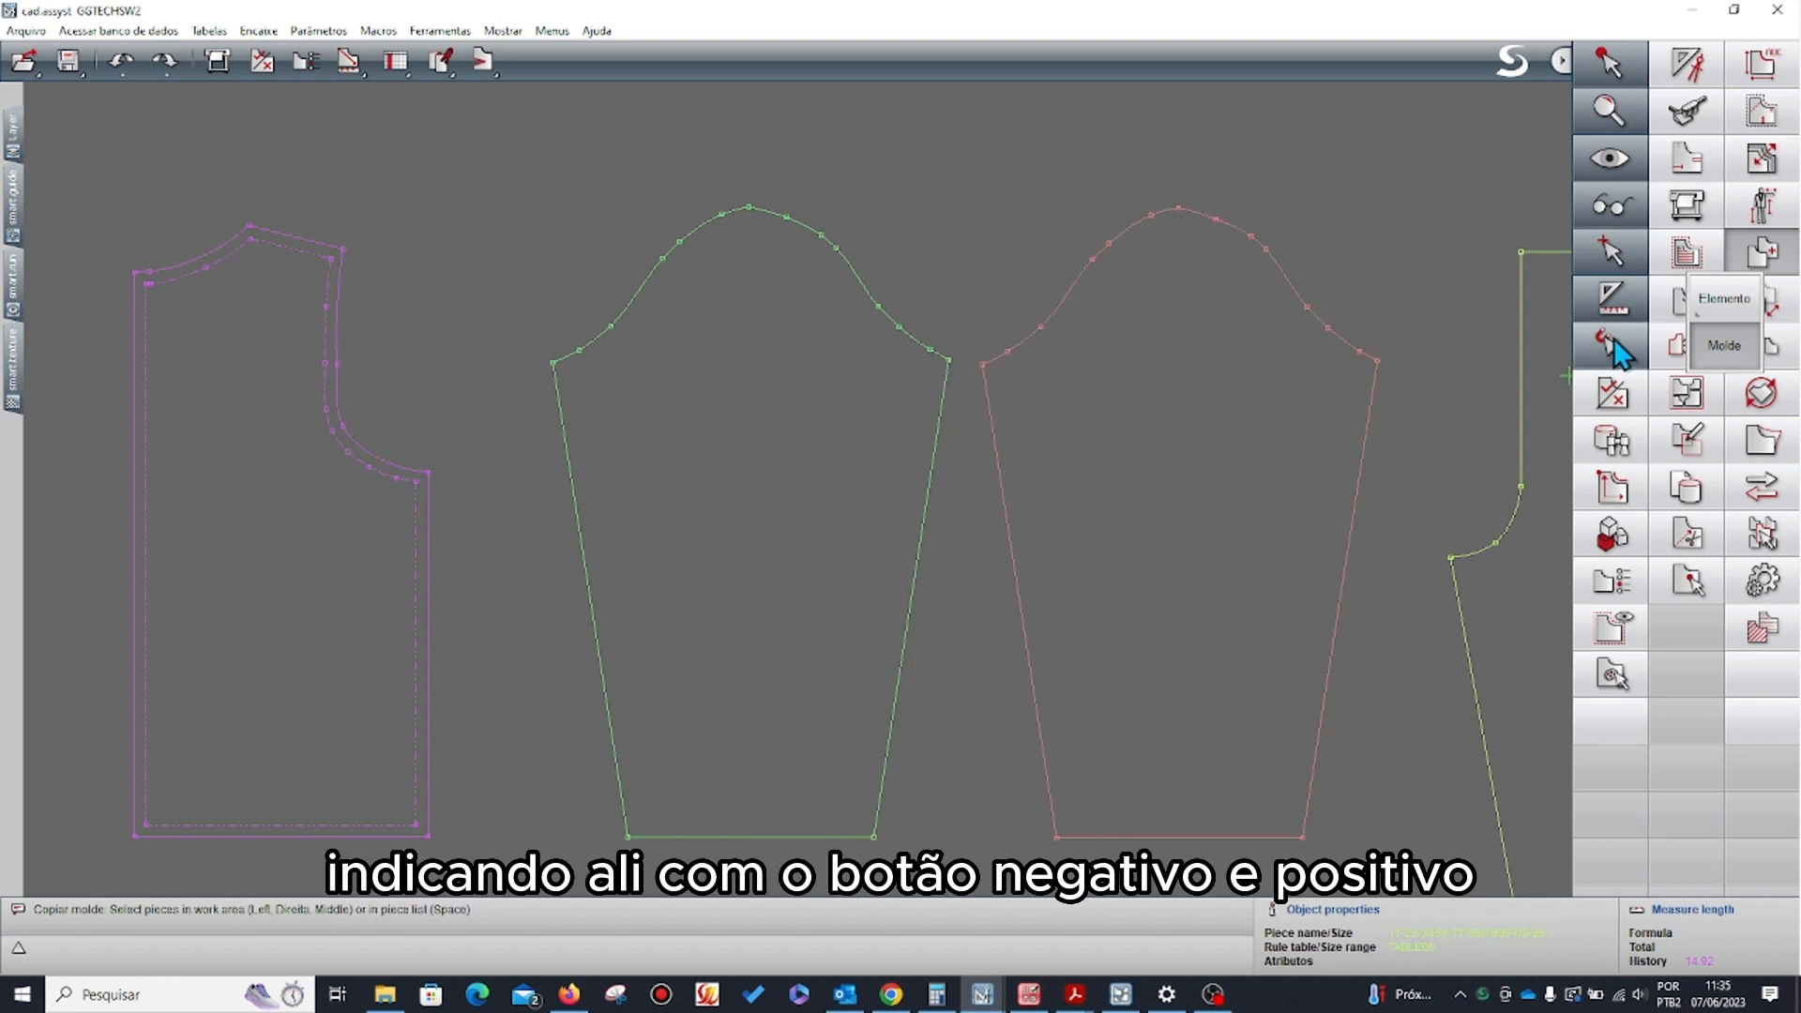
- Reduce the copied red sleeve once with the current whole-piece interlining allowance (Entretela, Molde)
{"action": "left_click", "coordinate": [1680, 279]}
{"action": "left_click", "coordinate": [1723, 627]}
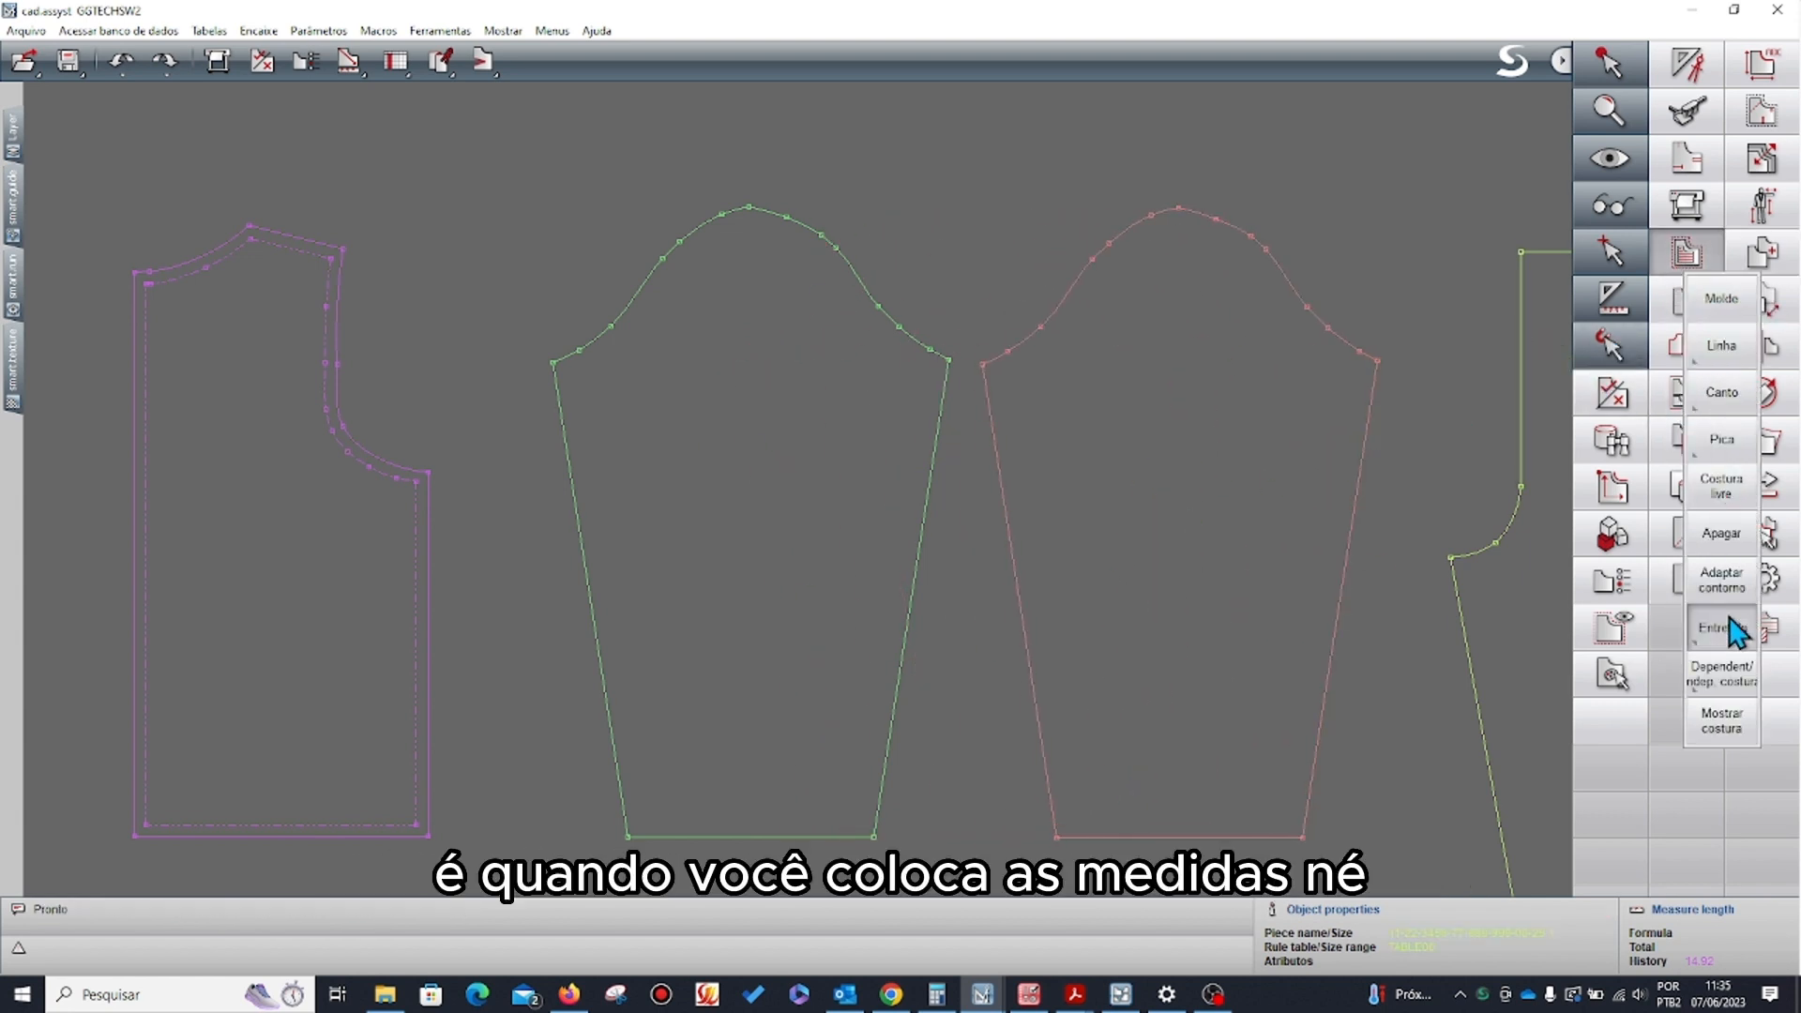
{"action": "left_click", "coordinate": [1736, 674]}
{"action": "left_click", "coordinate": [1330, 518]}
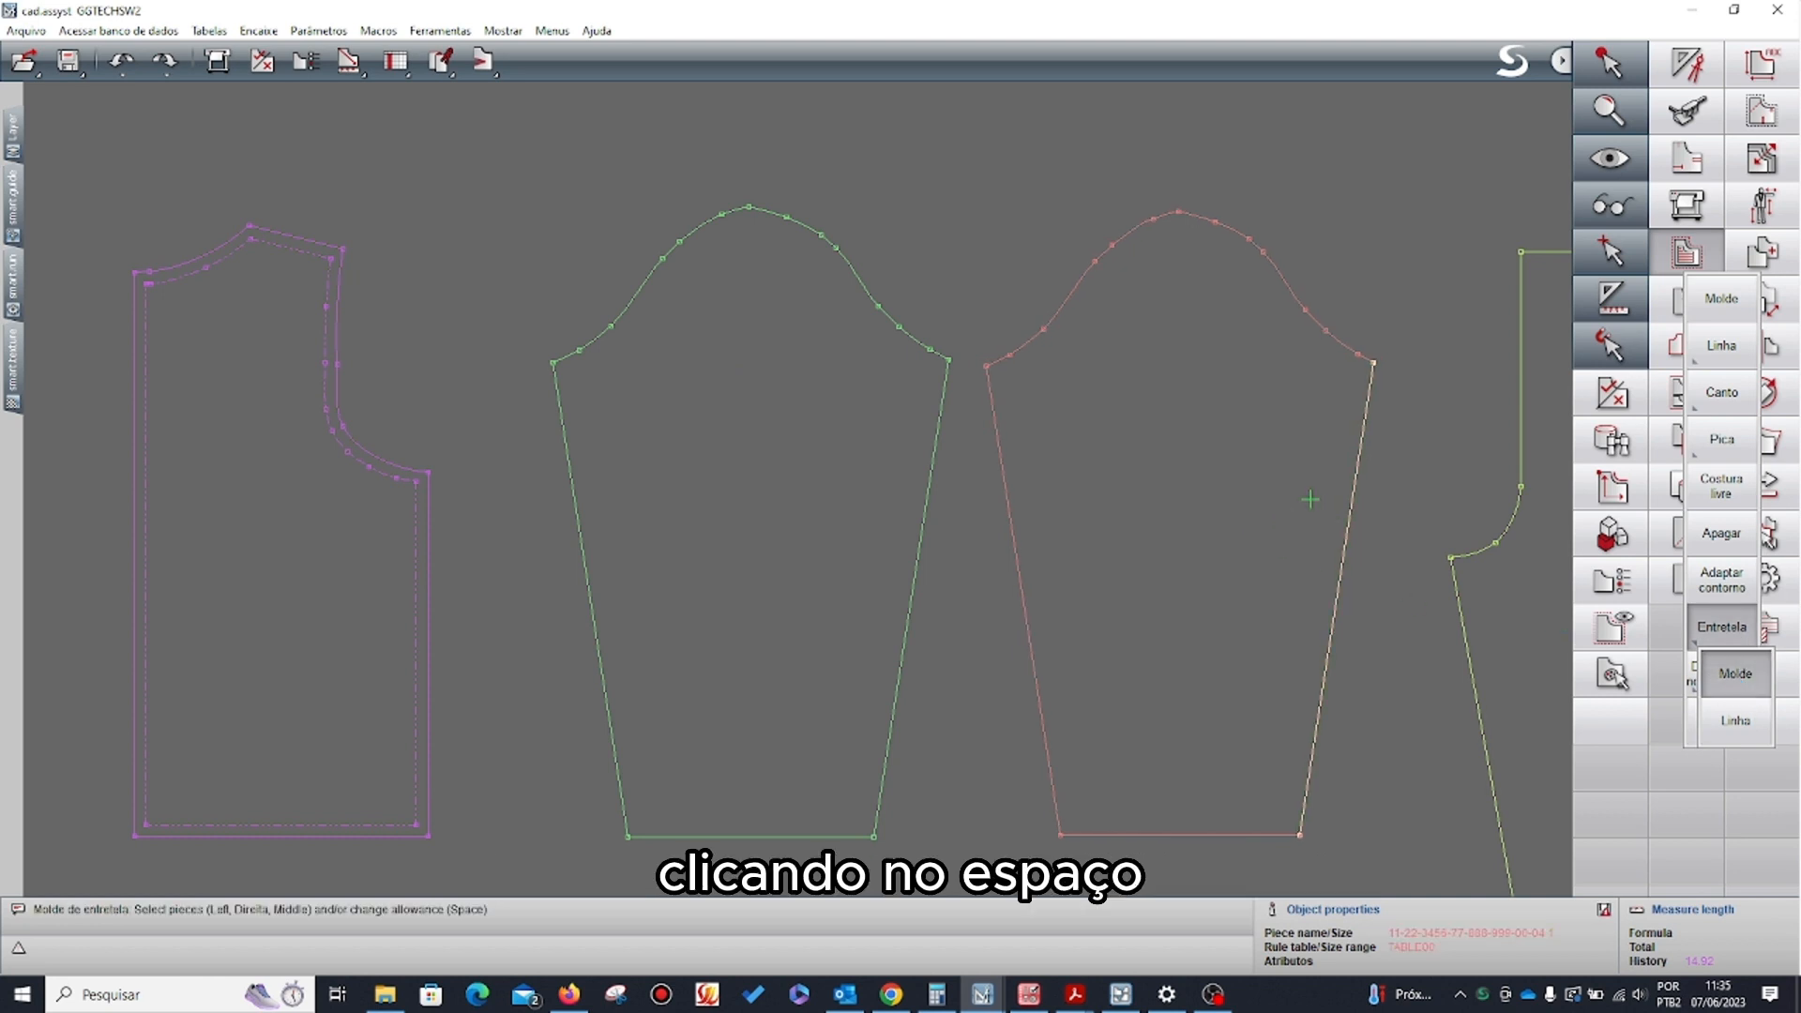
- Set the whole-piece interlining allowance to -0.3 and enlarge the copied red sleeve with it
{"action": "key", "text": "space"}
{"action": "type", "text": "-"}
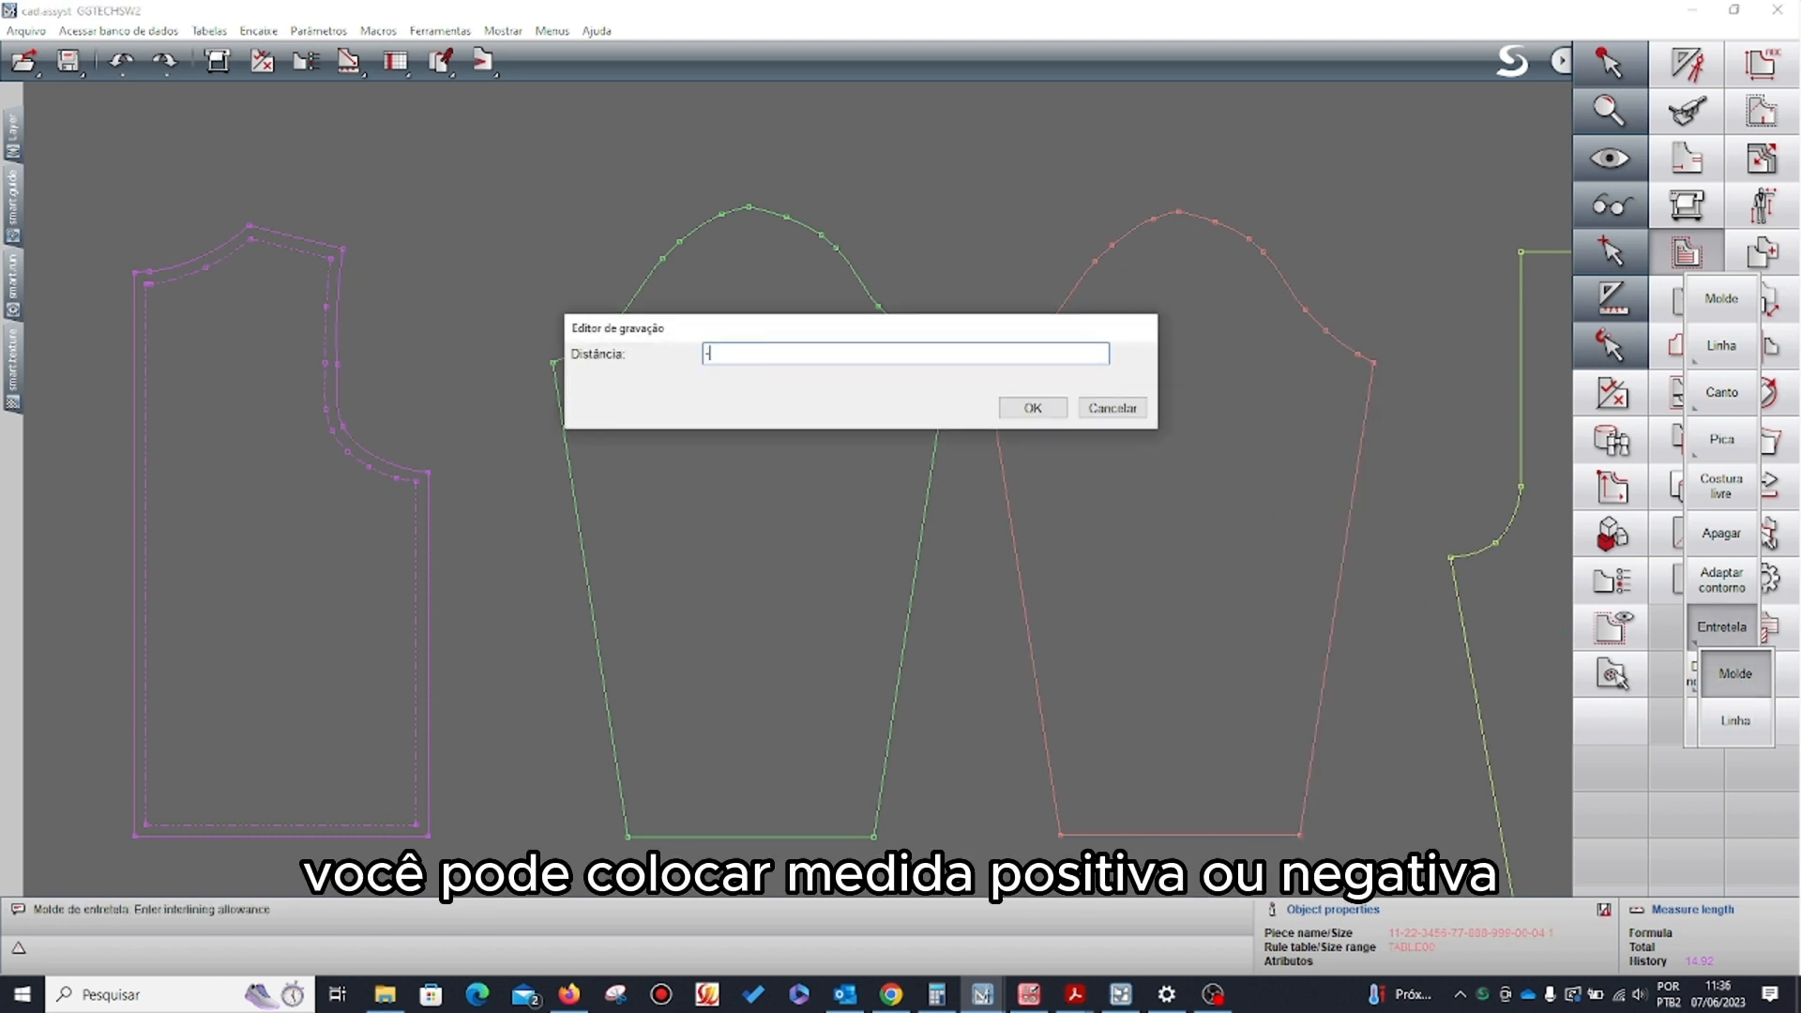
{"action": "type", "text": "0.3"}
{"action": "left_click", "coordinate": [1033, 408]}
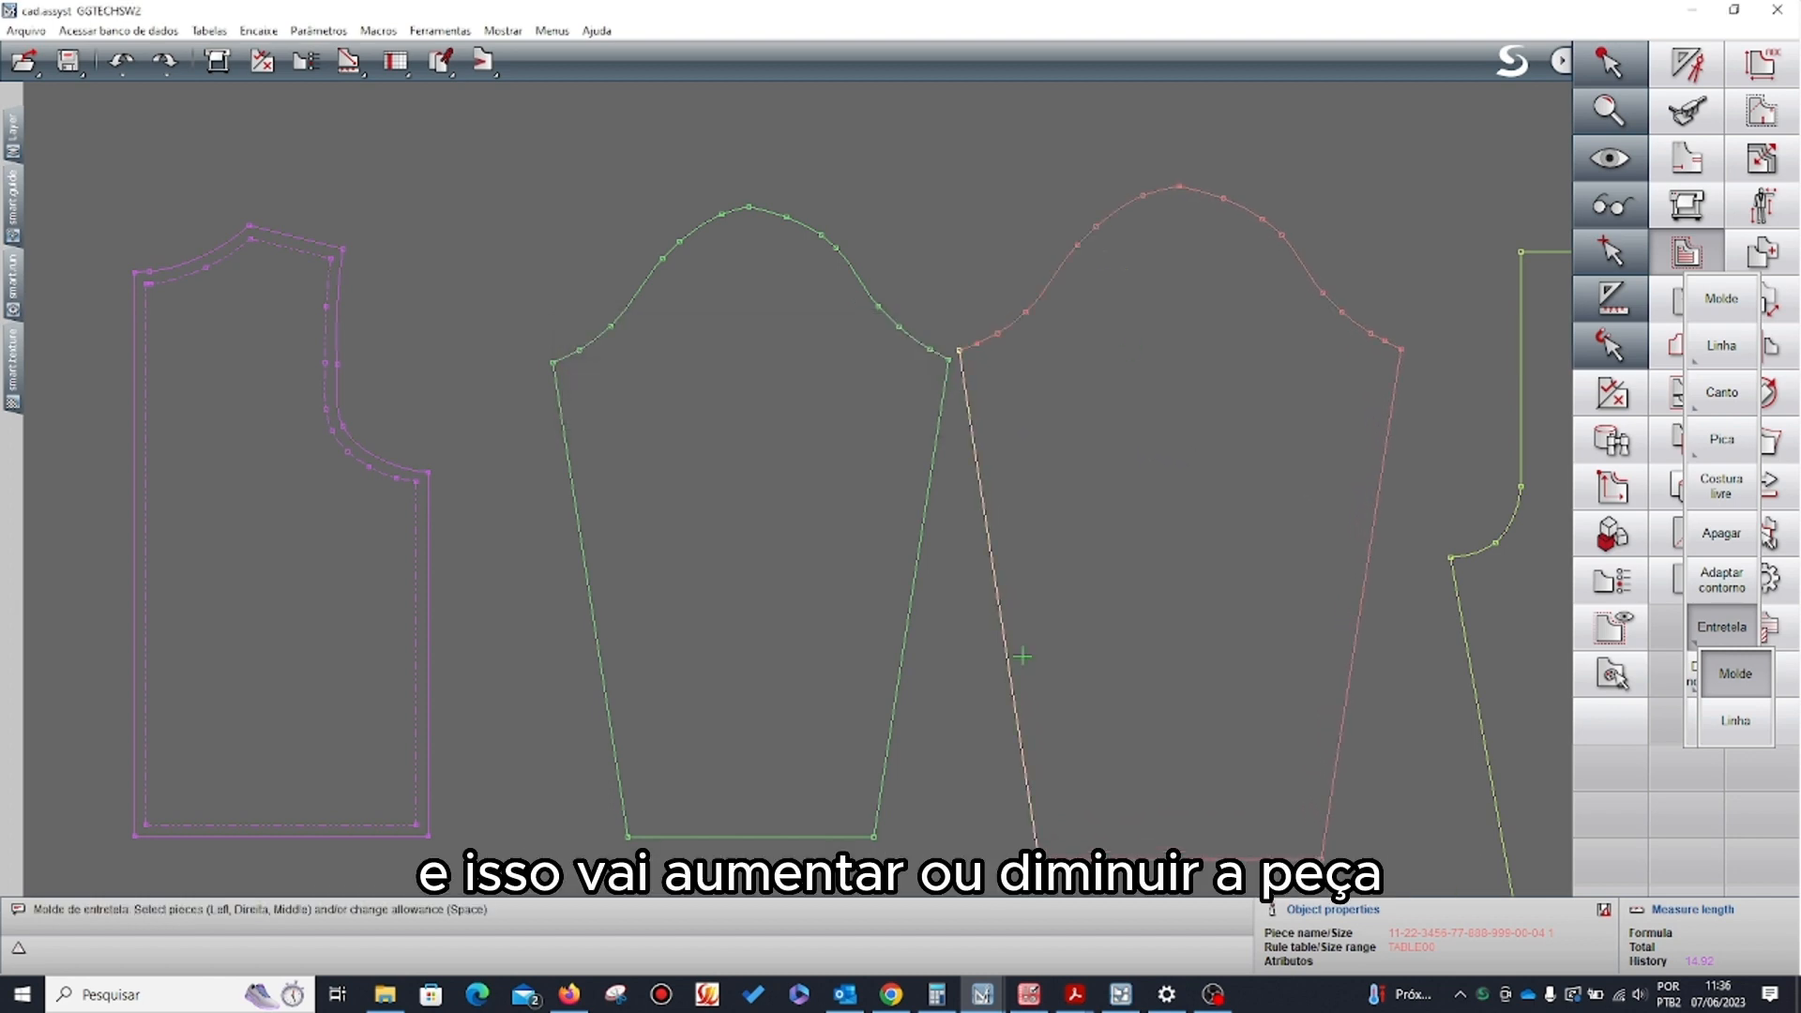